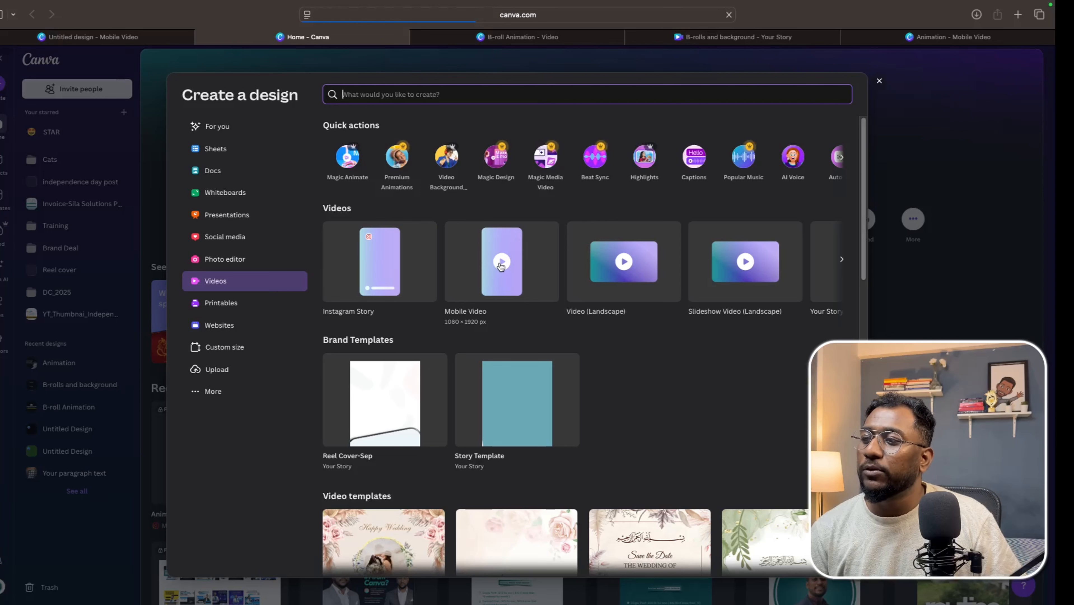
# Create a new Mobile Video design of 1080 × 1920 px and select its blank page.
pyautogui.click(501, 266)
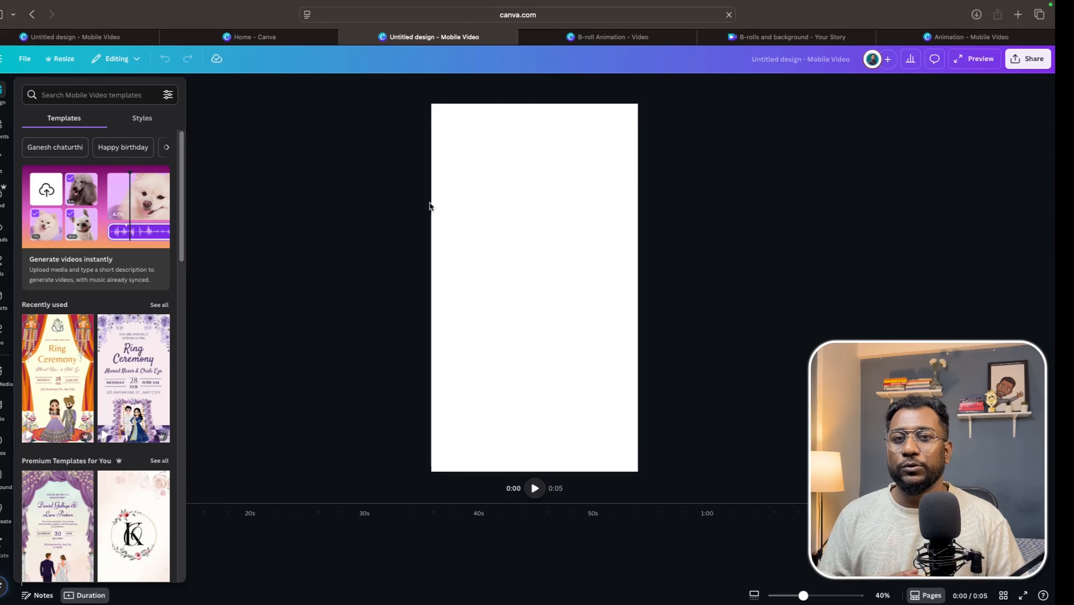
pyautogui.click(535, 180)
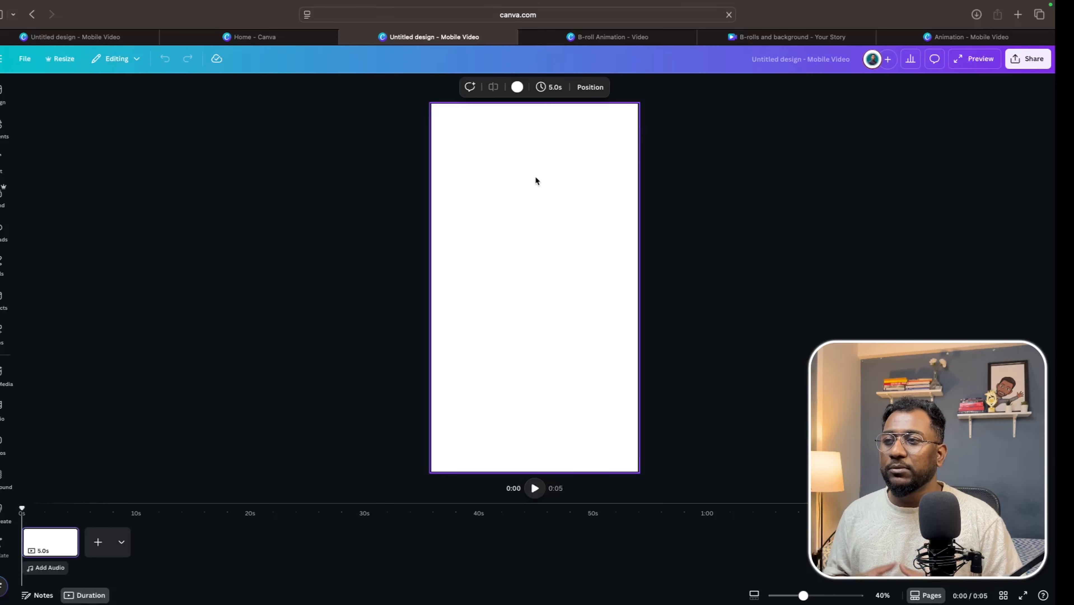
# Set the page background colour to Grass green, found by searching the colours for green.
pyautogui.click(517, 87)
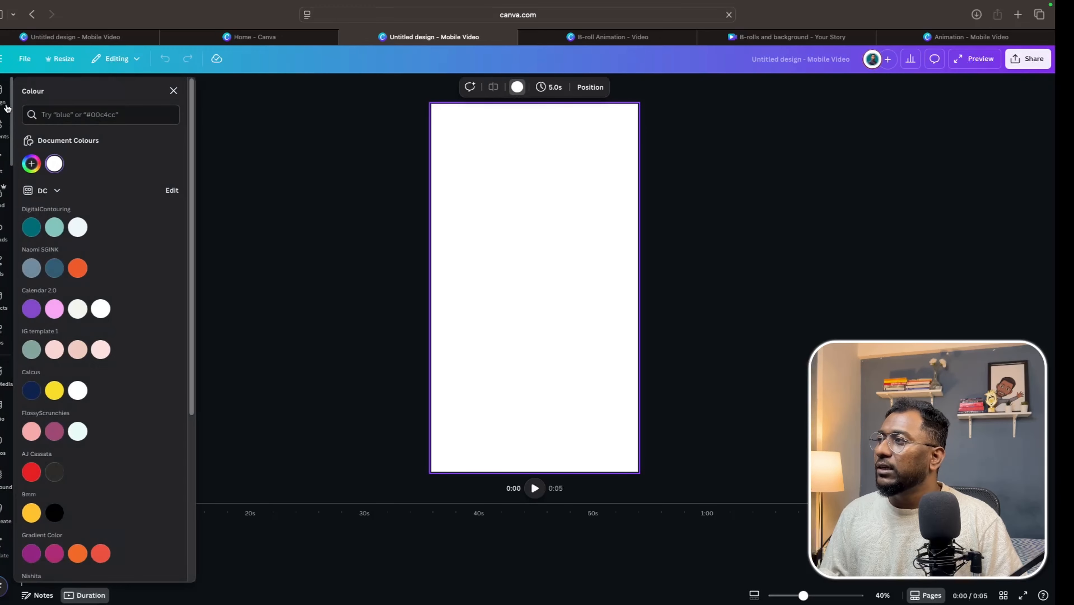
pyautogui.click(88, 108)
pyautogui.write('green')
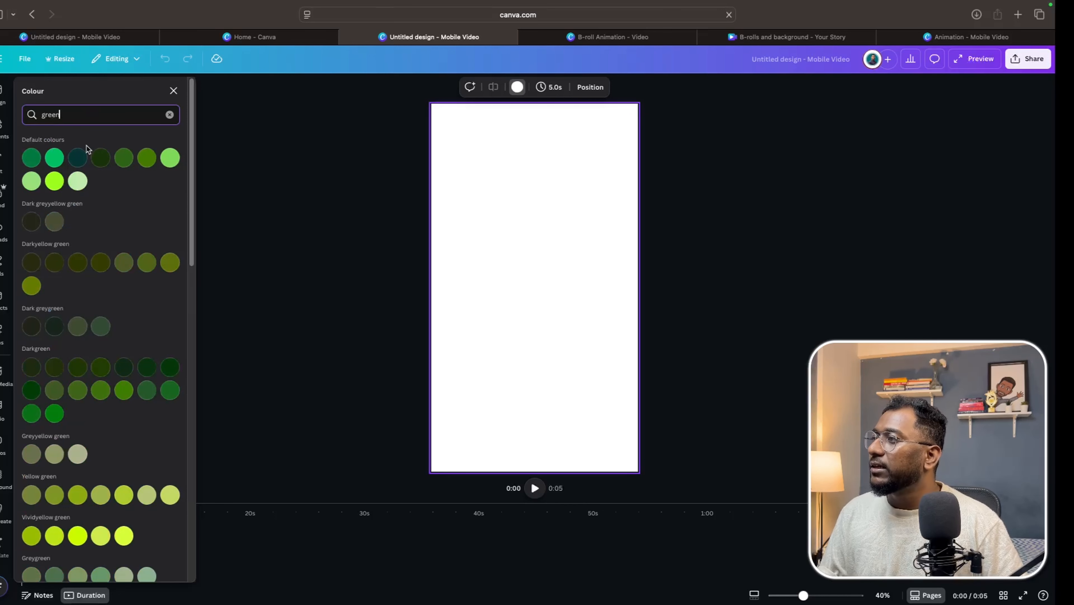
pyautogui.click(55, 181)
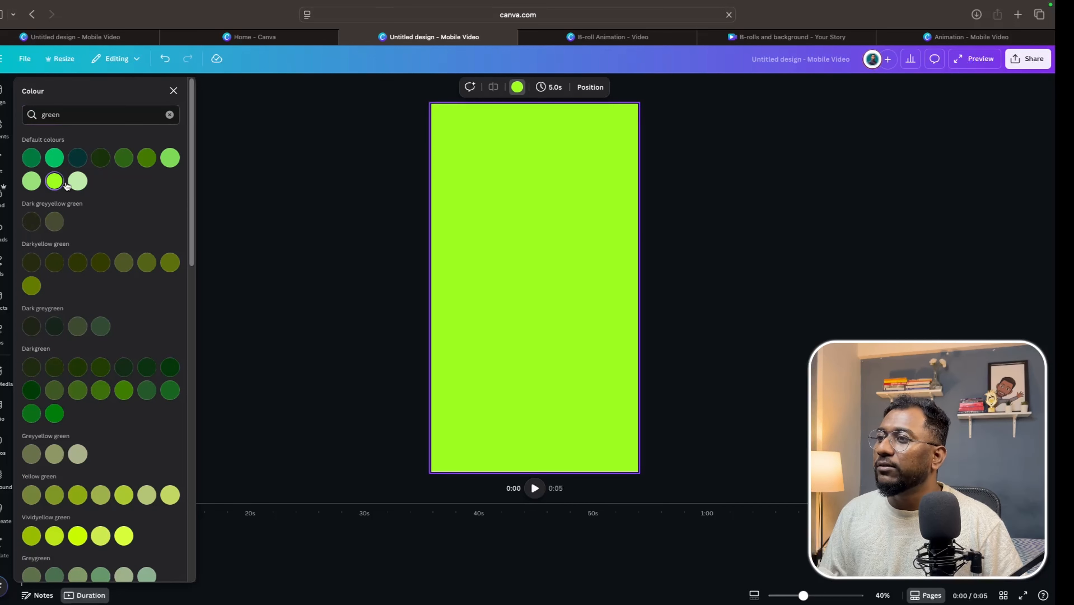
pyautogui.click(171, 158)
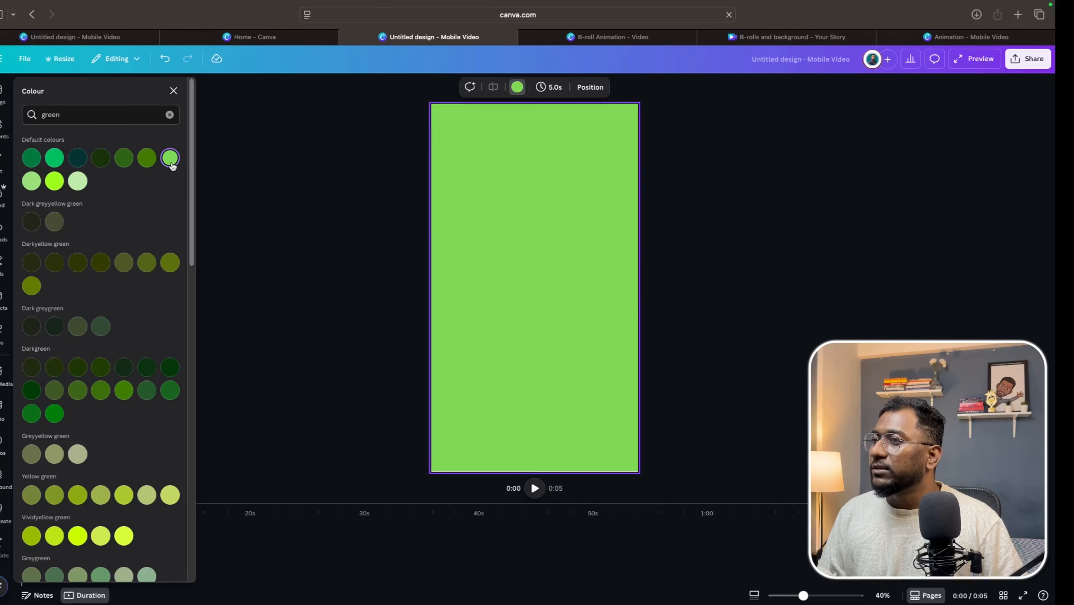
pyautogui.click(169, 115)
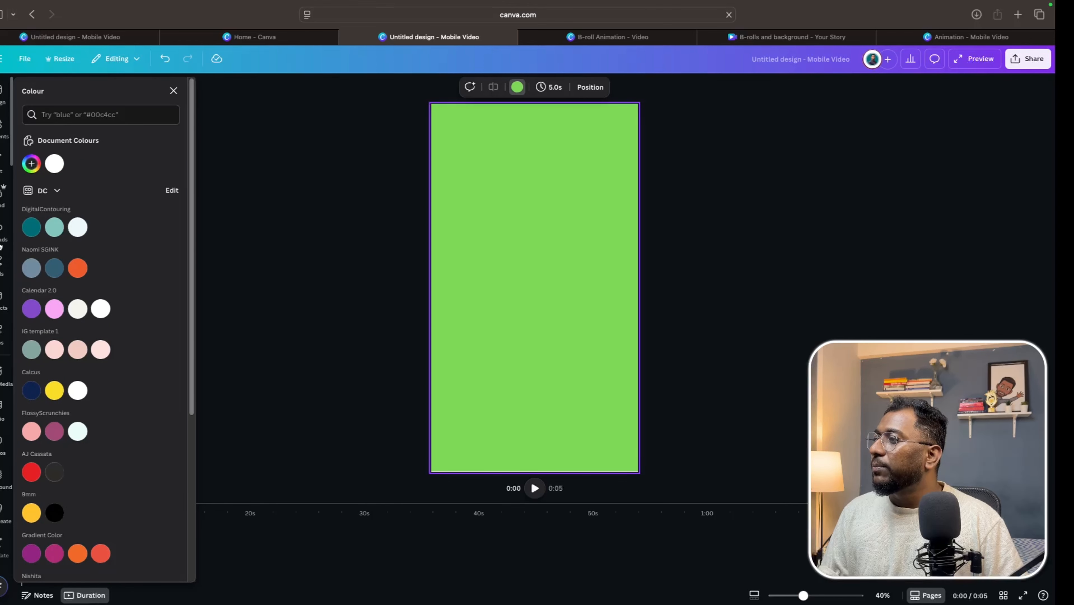
# Add the uploaded Canva, CapCut, VN and Instagram logo images to the page.
pyautogui.click(1, 229)
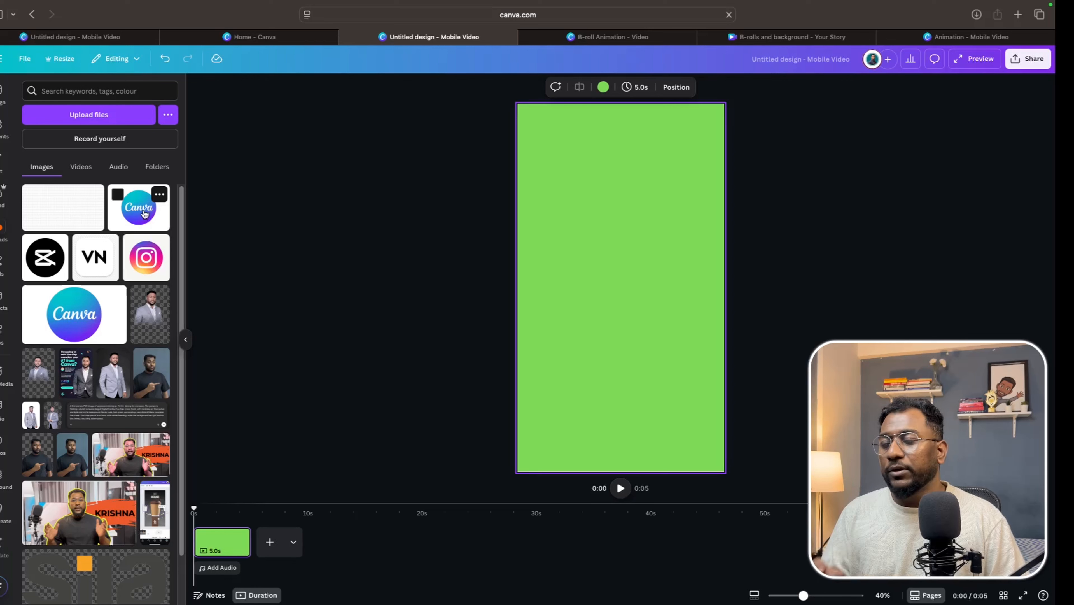
pyautogui.click(141, 216)
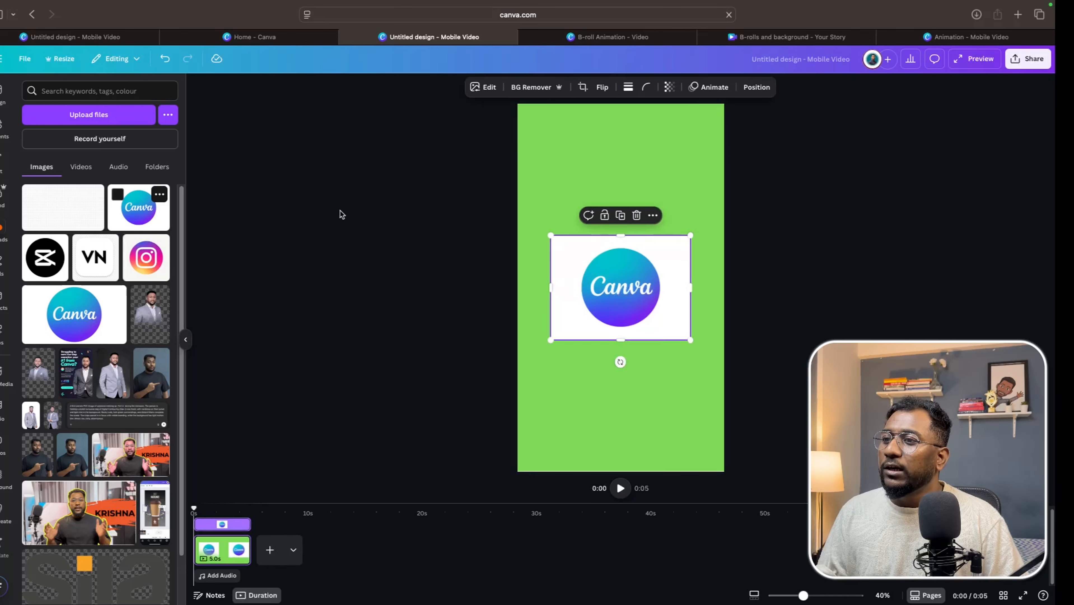
pyautogui.click(58, 269)
pyautogui.click(107, 260)
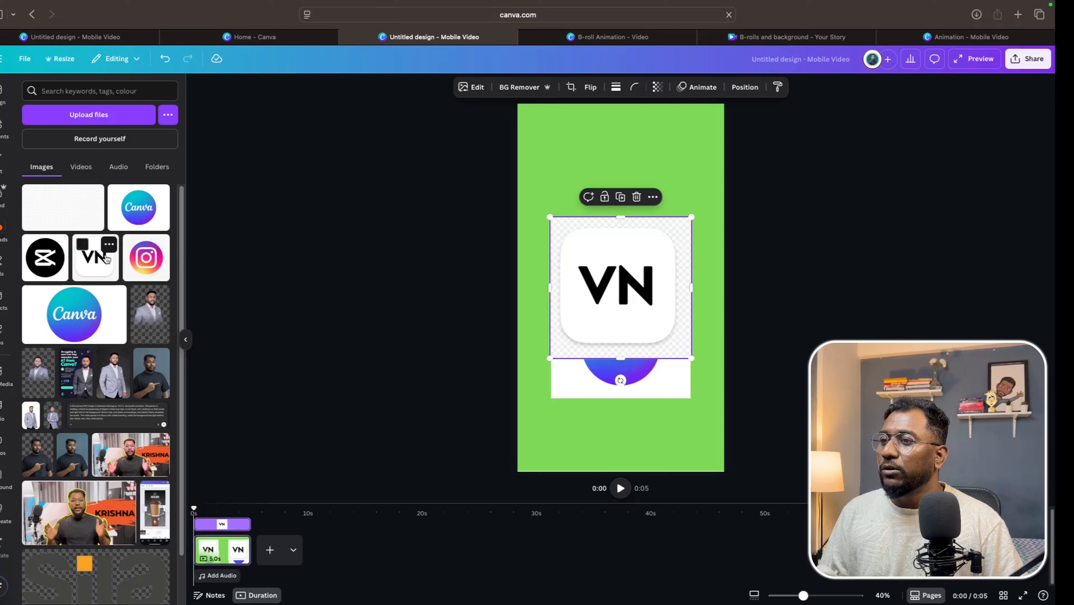
pyautogui.click(141, 261)
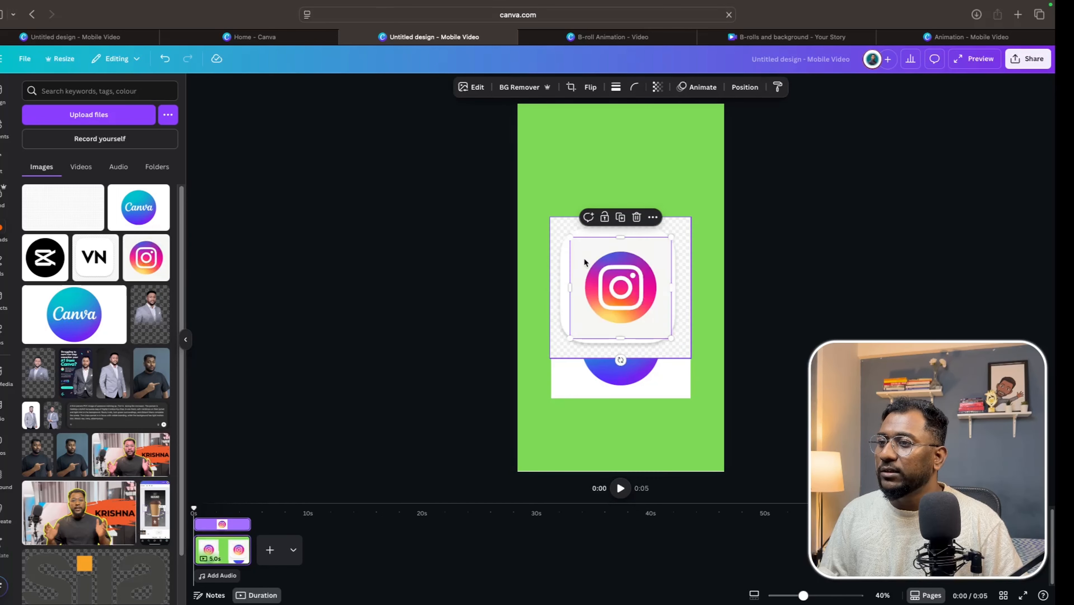
# Arrange and resize the four logos into a staggered layout, with CapCut upper right and VN and Instagram along the bottom.
pyautogui.moveTo(616, 299); pyautogui.dragTo(572, 379)
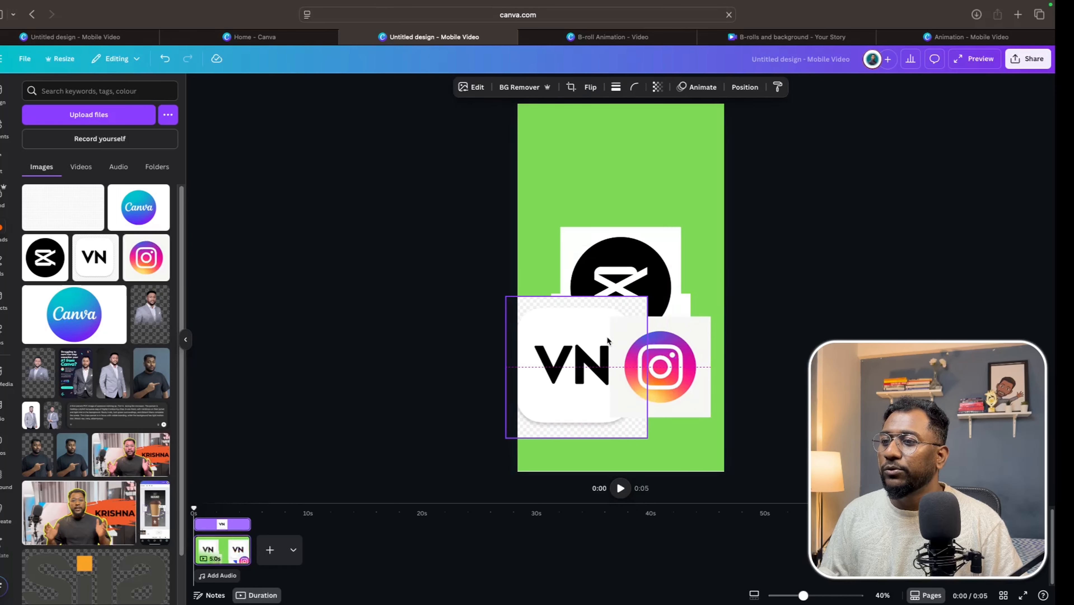
pyautogui.moveTo(646, 298); pyautogui.dragTo(611, 302)
pyautogui.click(628, 283)
pyautogui.moveTo(646, 266); pyautogui.dragTo(669, 266)
pyautogui.click(580, 322)
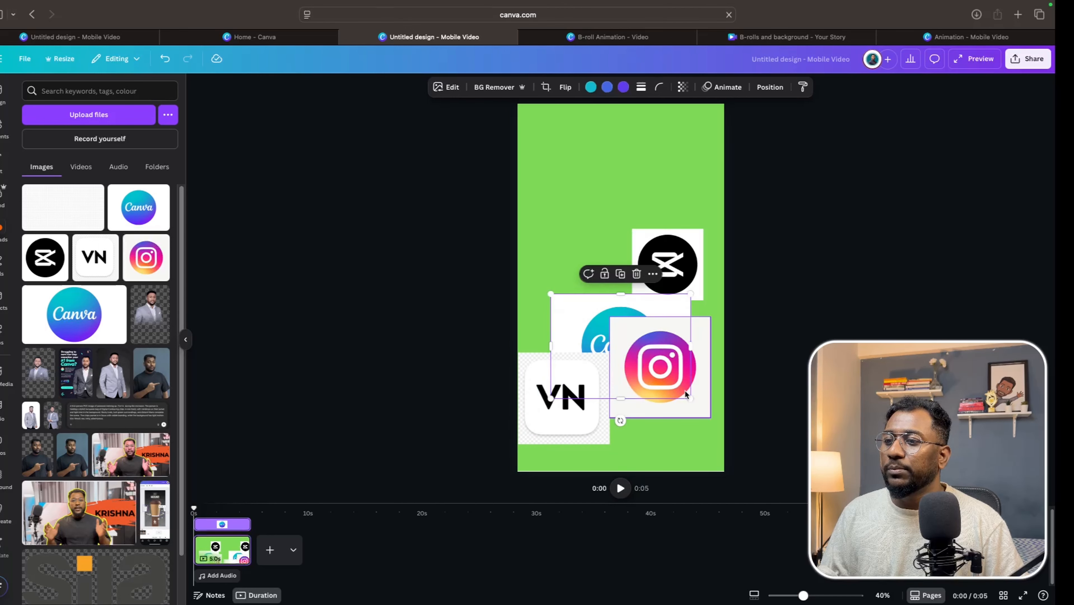
pyautogui.moveTo(690, 398); pyautogui.dragTo(585, 314)
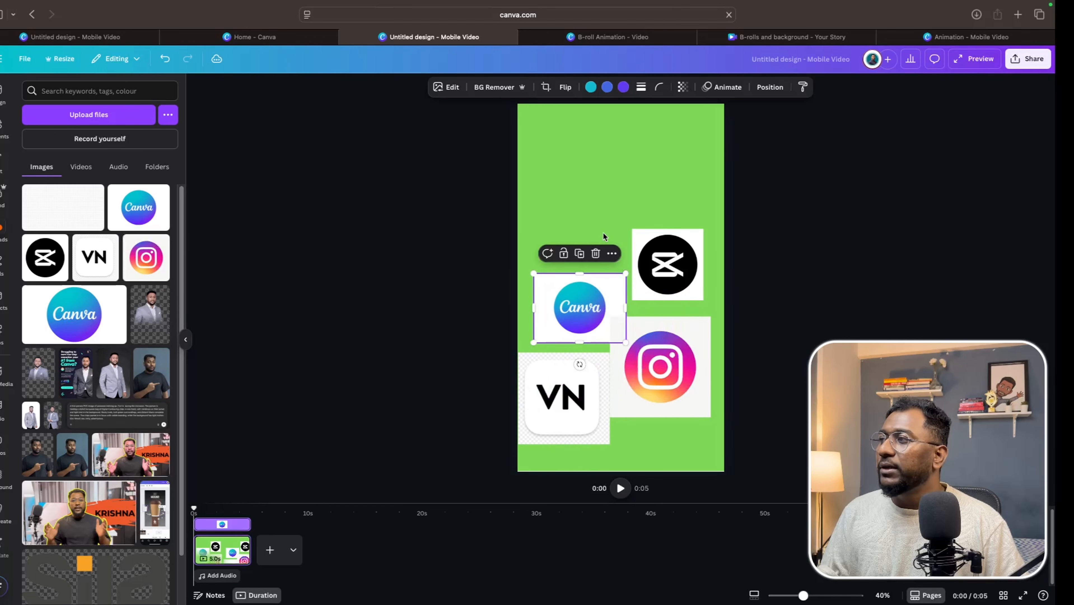
# Add a circle frame from the Frames elements and move it near the top of the page.
pyautogui.click(3, 124)
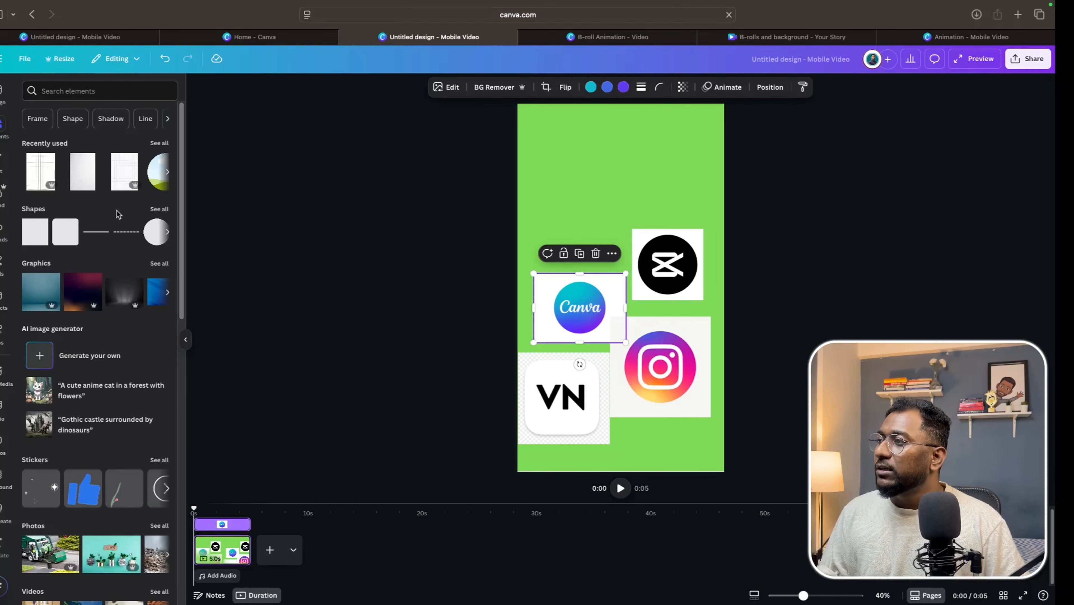
pyautogui.scroll(-10, 89, 330)
pyautogui.scroll(-8, 89, 330)
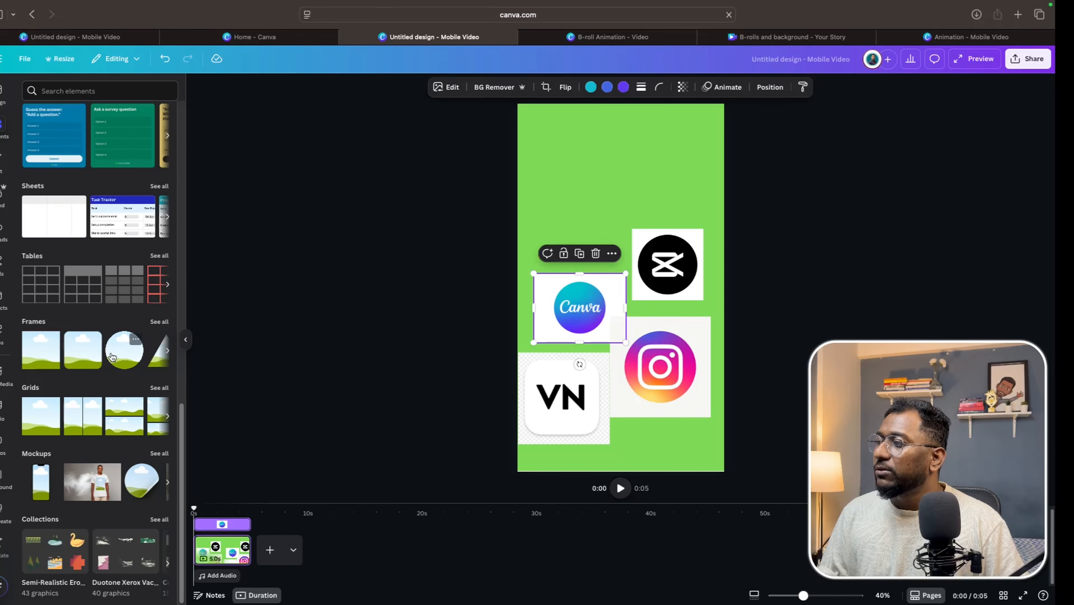
pyautogui.click(159, 321)
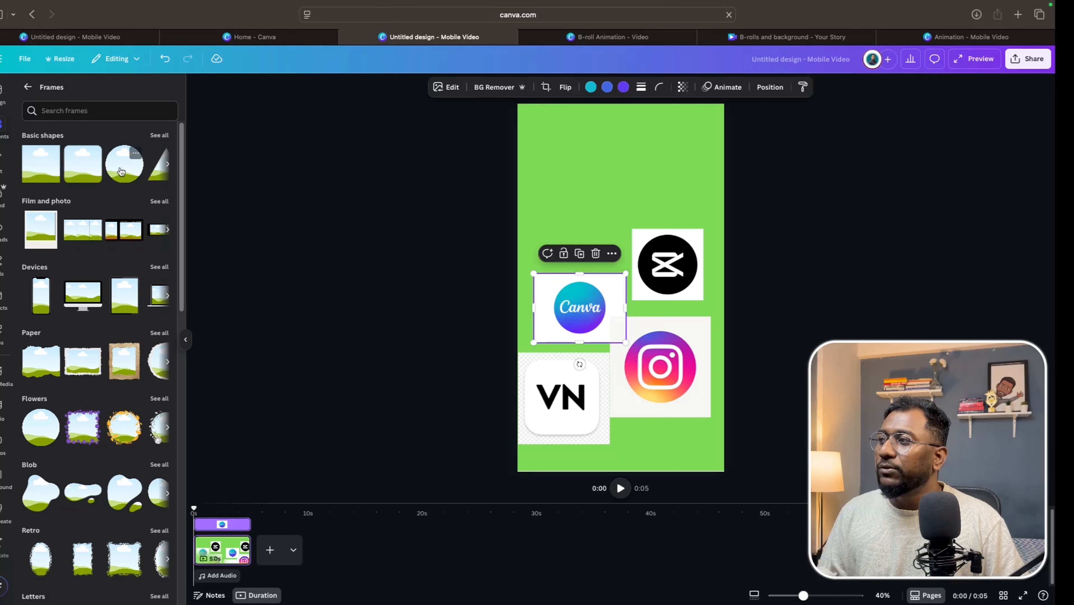
pyautogui.click(113, 160)
pyautogui.moveTo(647, 303); pyautogui.dragTo(640, 213)
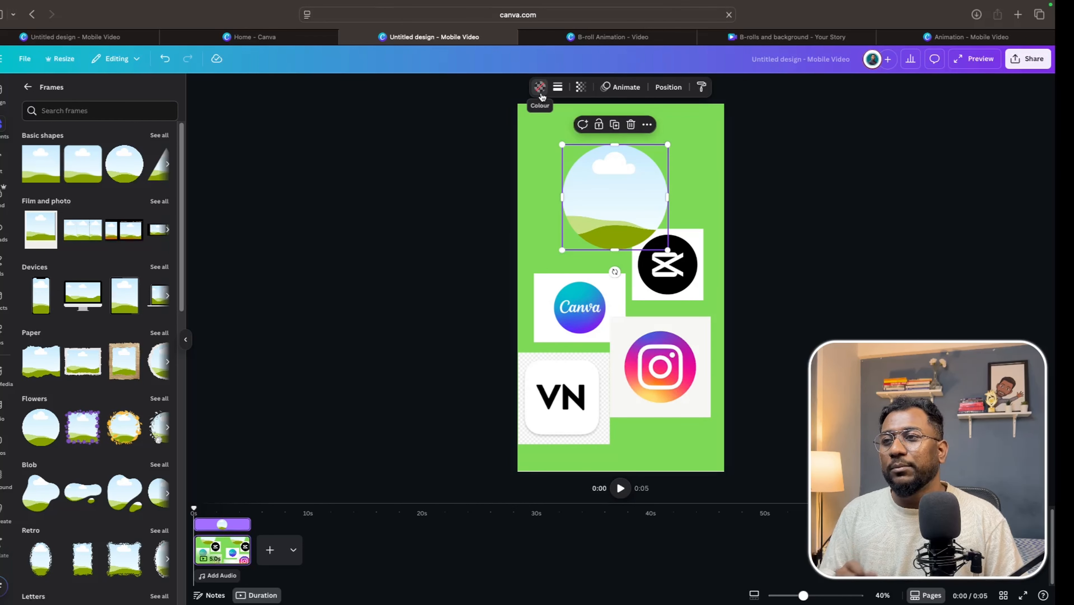
# Give the circle frame a solid white stroke with a weight of 9.
pyautogui.click(557, 89)
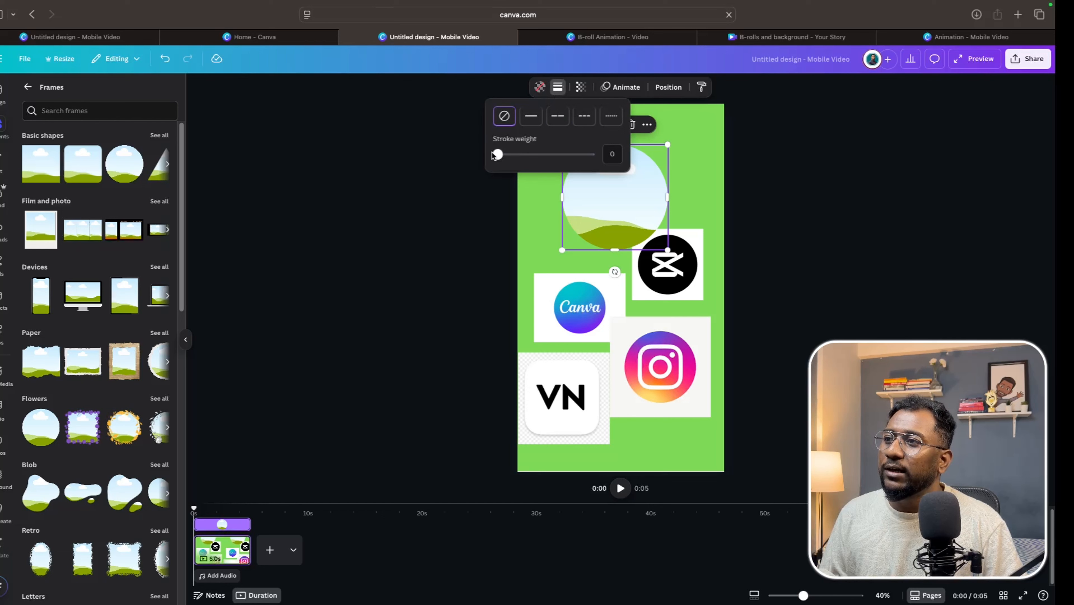
pyautogui.moveTo(498, 155); pyautogui.dragTo(506, 156)
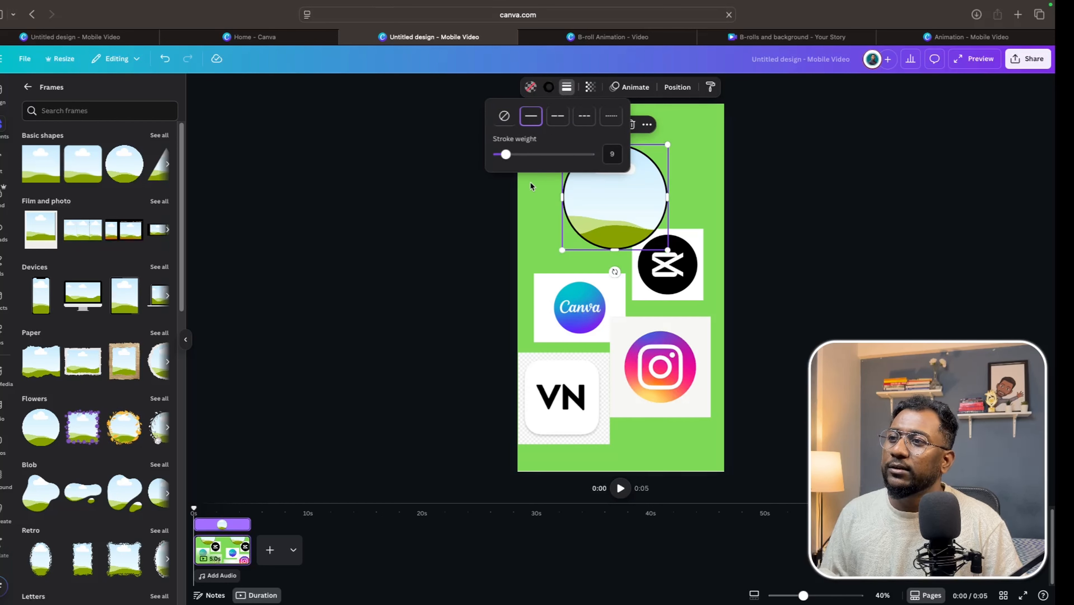
pyautogui.click(549, 88)
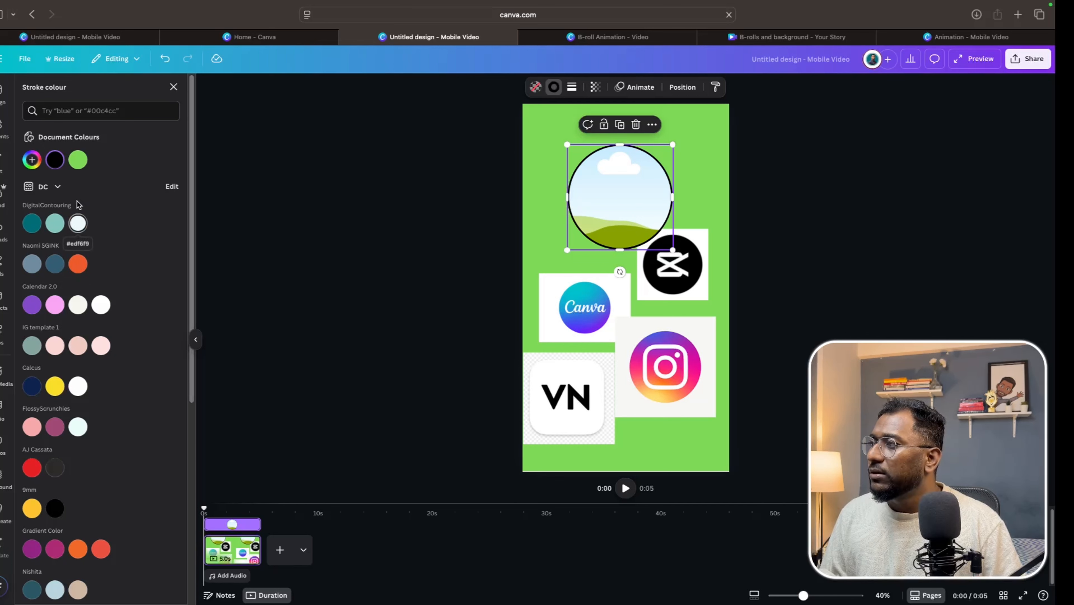
pyautogui.scroll(-3, 58, 378)
pyautogui.scroll(-3, 58, 379)
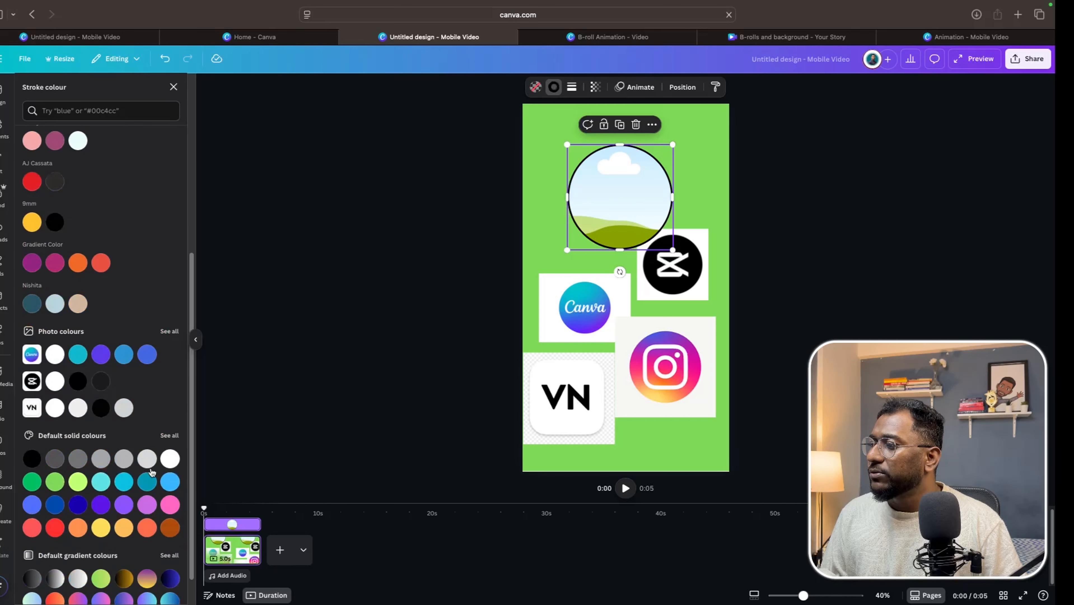
pyautogui.click(170, 459)
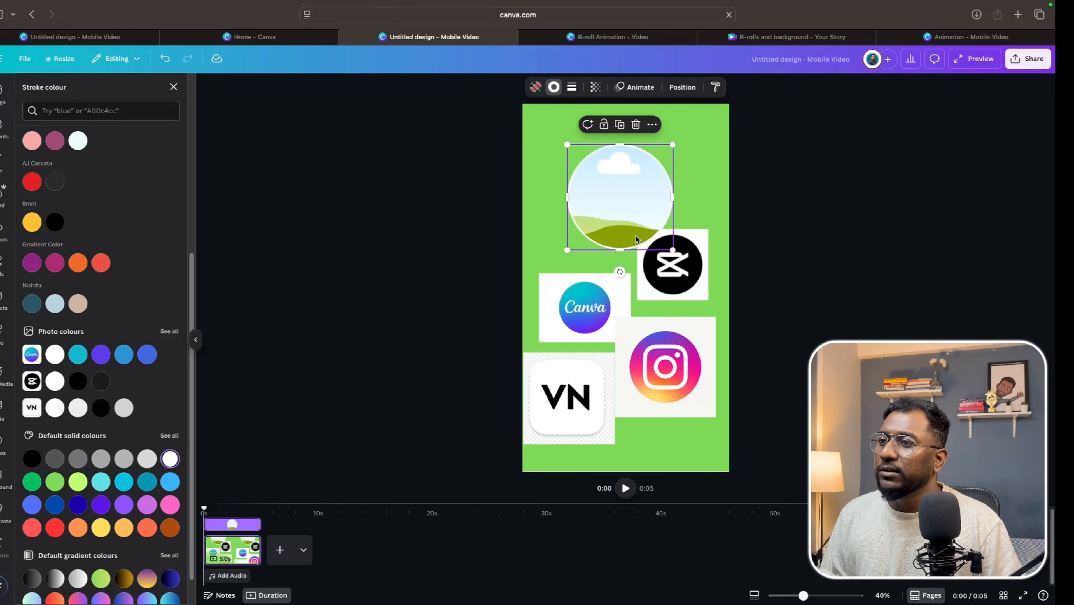
# Drop the Canva logo image into the circle frame.
pyautogui.click(684, 288)
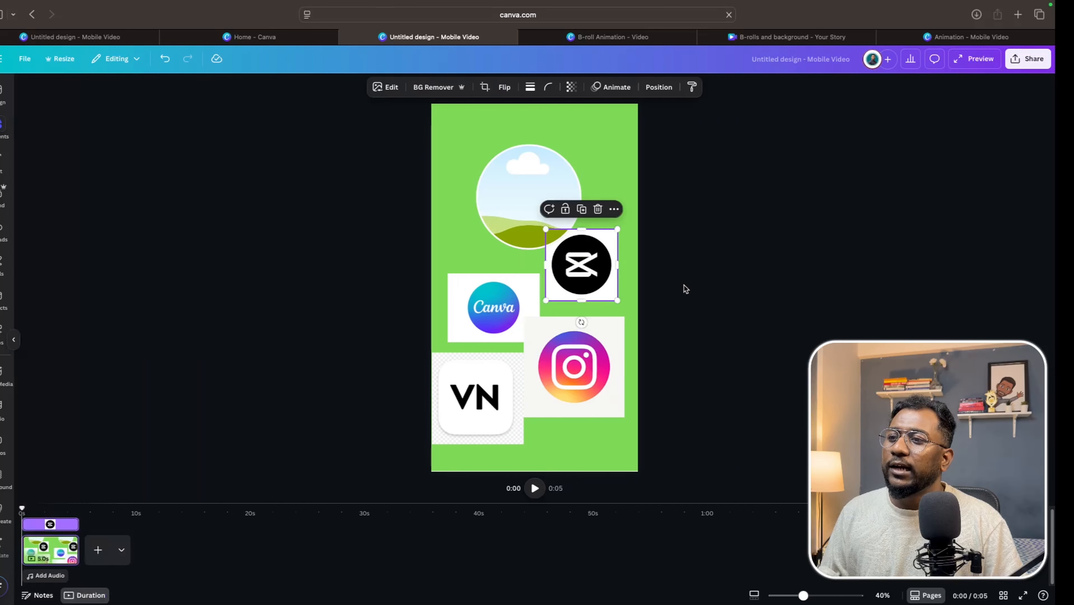
pyautogui.moveTo(589, 315); pyautogui.dragTo(619, 225)
pyautogui.click(560, 221)
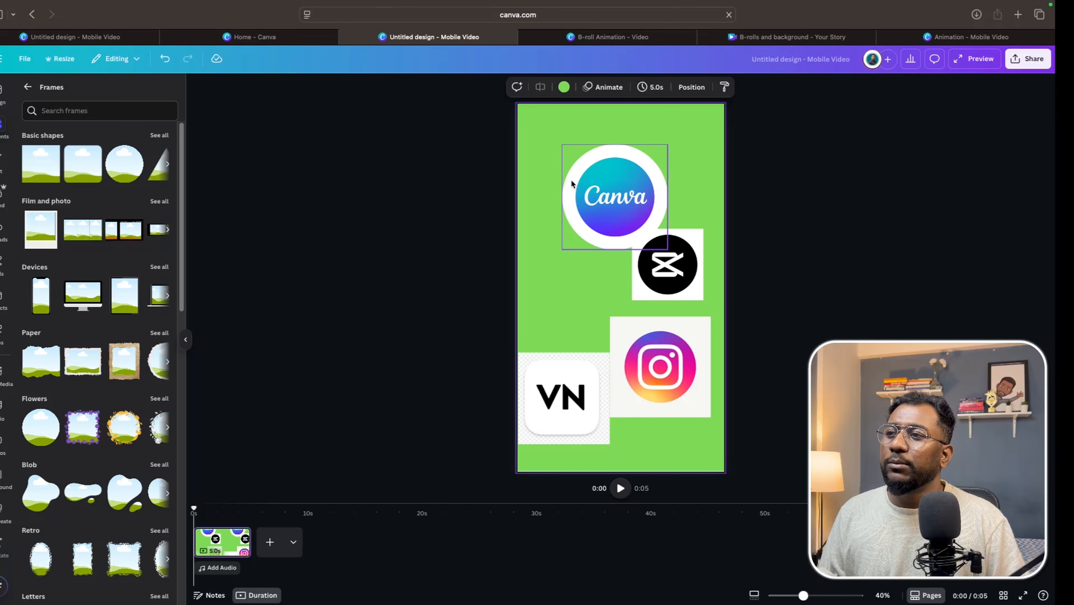
# Adjust the crop of the Canva logo inside the circle frame so the logo fills the circle.
pyautogui.doubleClick(610, 200)
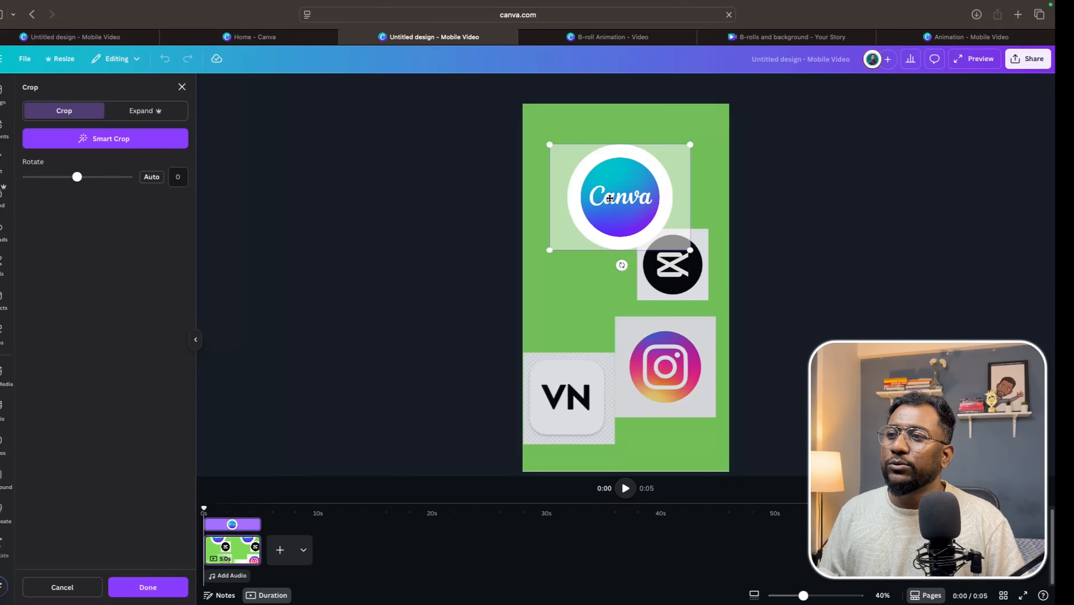
pyautogui.moveTo(693, 251); pyautogui.dragTo(723, 273)
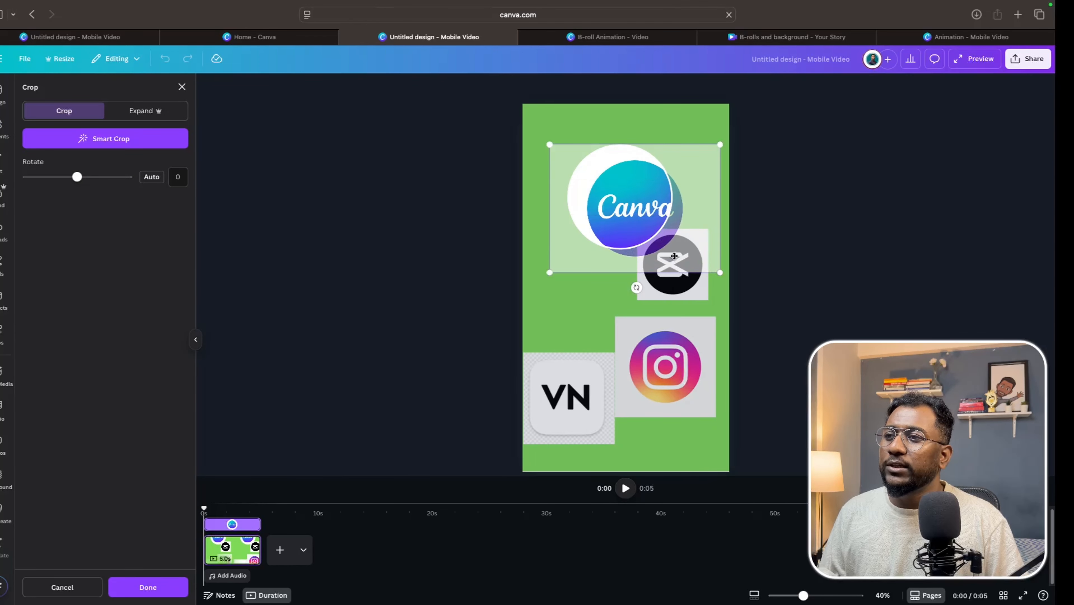
pyautogui.moveTo(634, 264); pyautogui.dragTo(619, 254)
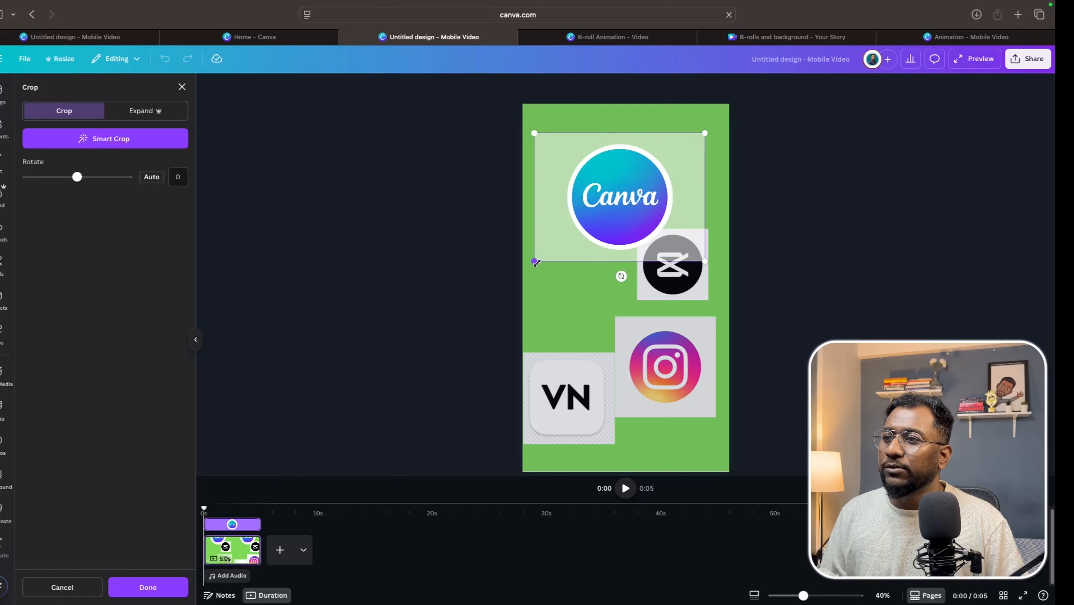
pyautogui.moveTo(535, 262); pyautogui.dragTo(530, 266)
pyautogui.moveTo(648, 202); pyautogui.dragTo(651, 198)
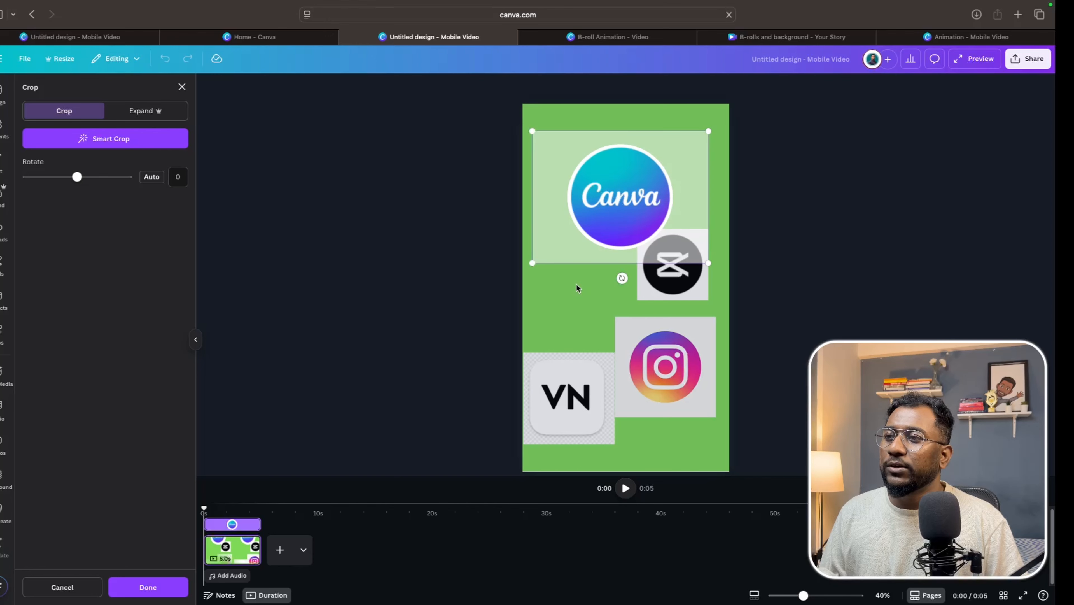
pyautogui.click(559, 306)
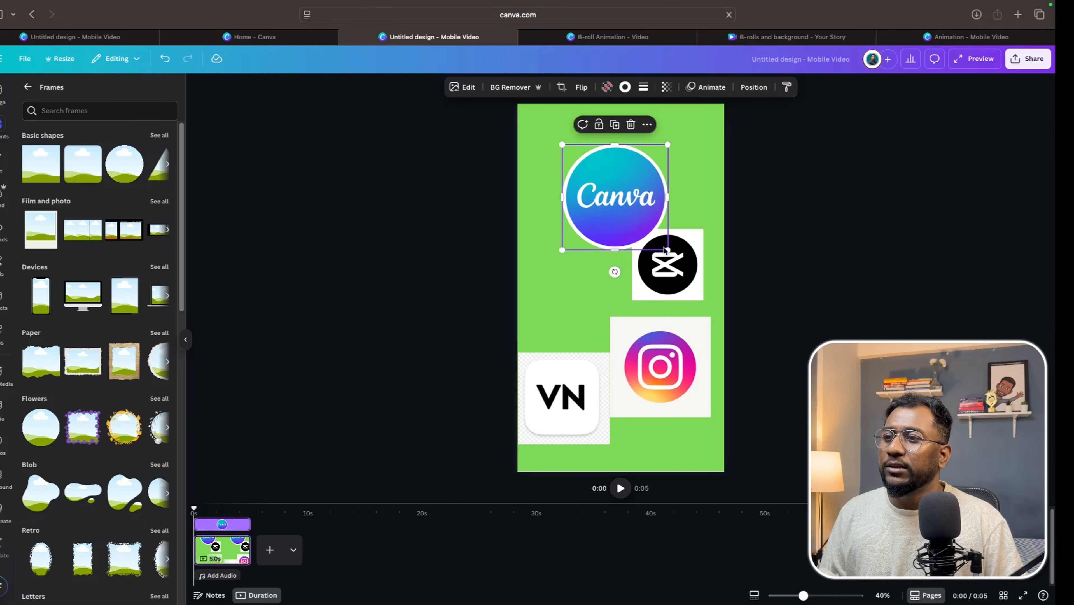
# Move the Canva circle frame toward the upper-left corner and duplicate it.
pyautogui.moveTo(647, 226); pyautogui.dragTo(615, 215)
pyautogui.press('Escape')
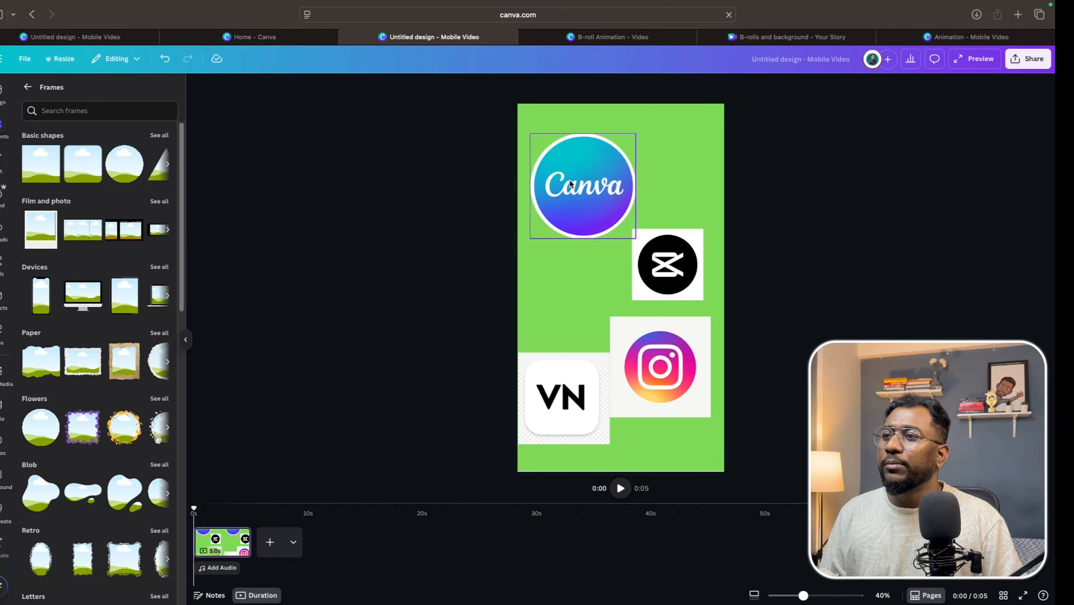
pyautogui.click(569, 183)
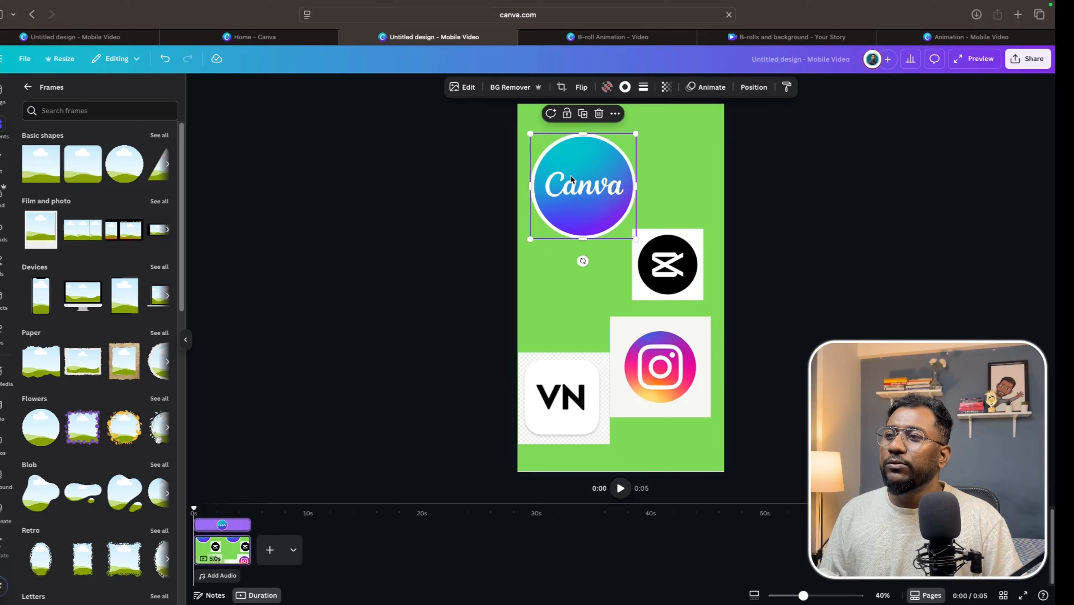
pyautogui.click(586, 117)
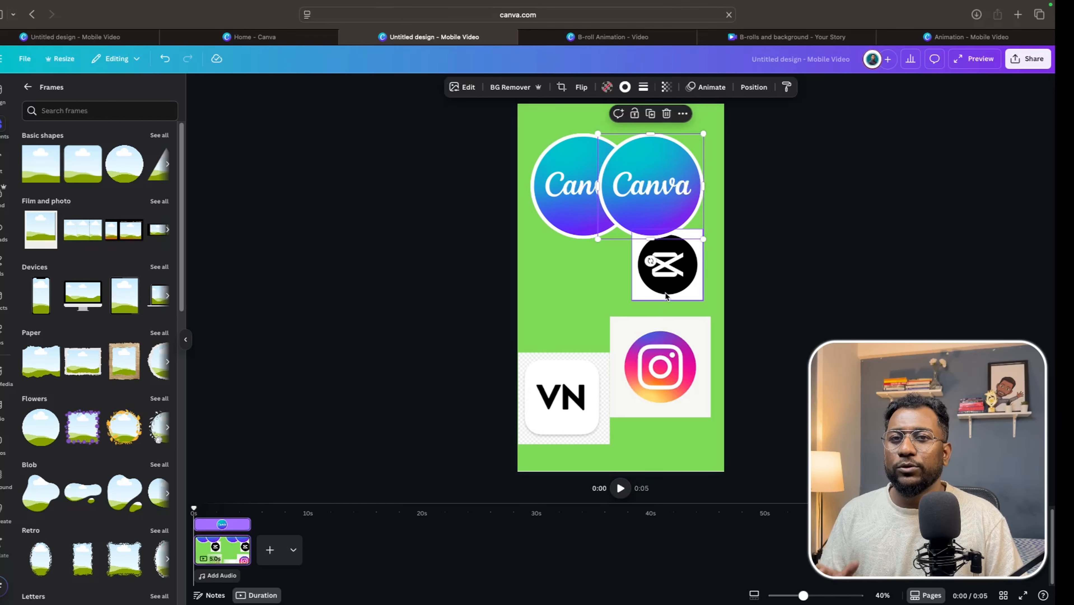
# Drop the CapCut logo into the duplicated circle frame and enlarge its crop so the logo fills the circle.
pyautogui.moveTo(668, 288); pyautogui.dragTo(651, 190)
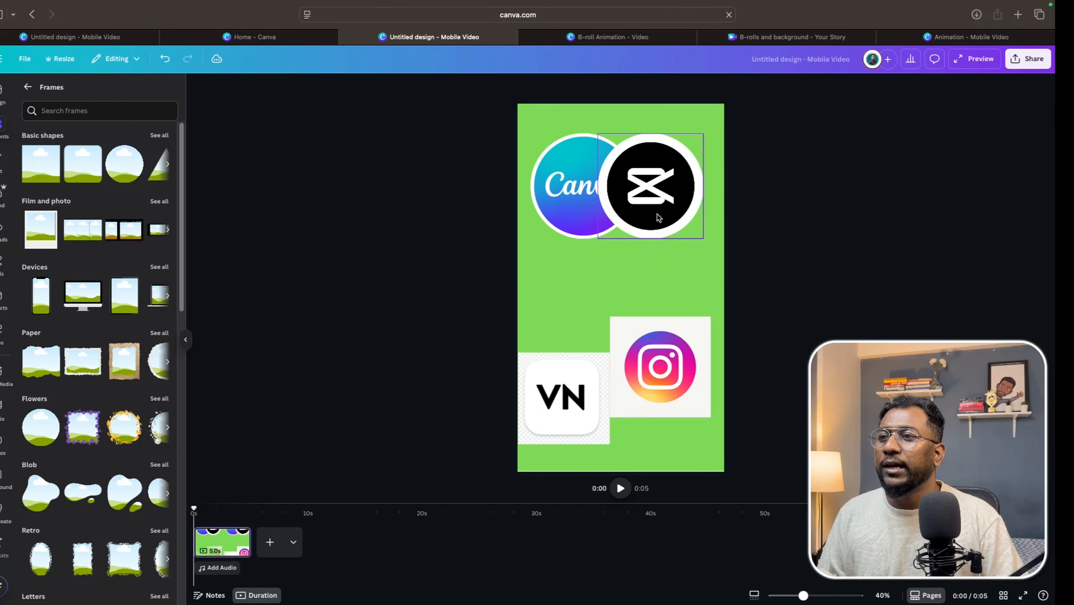
pyautogui.doubleClick(651, 191)
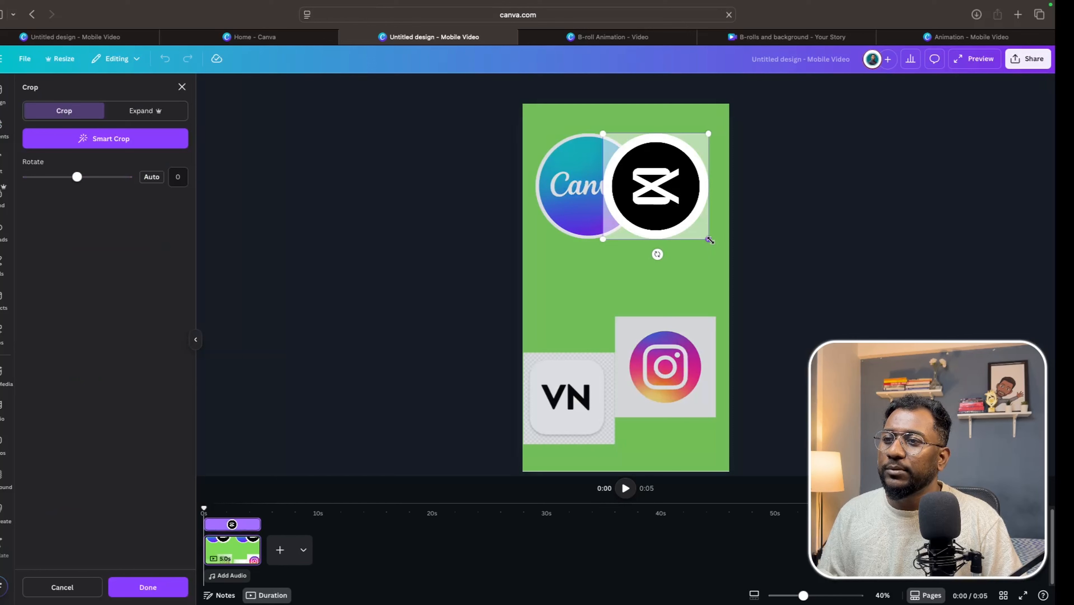
pyautogui.moveTo(709, 240); pyautogui.dragTo(716, 246)
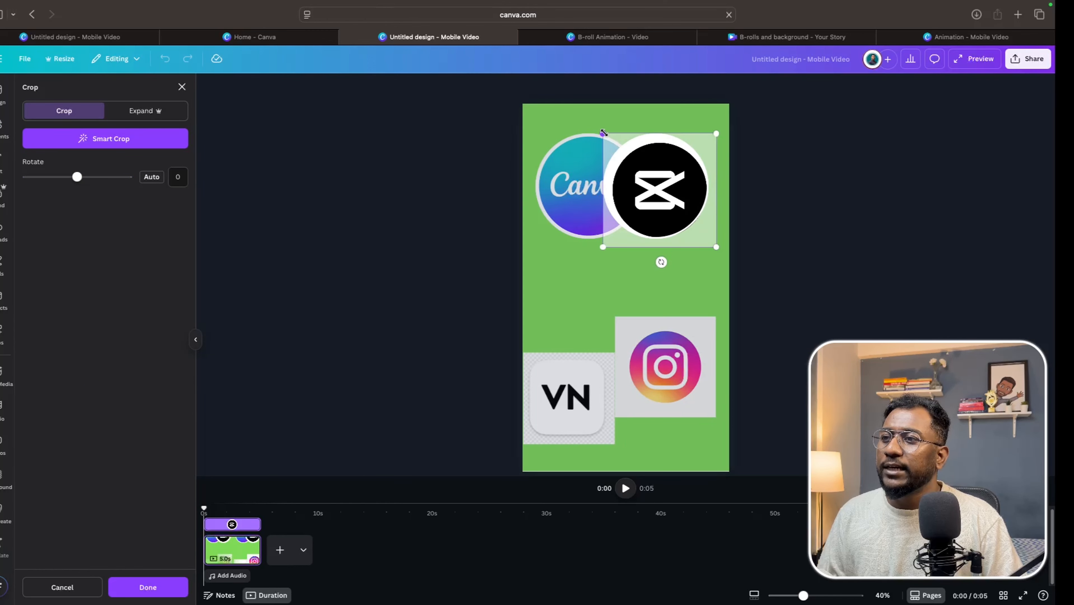
pyautogui.moveTo(604, 133); pyautogui.dragTo(595, 126)
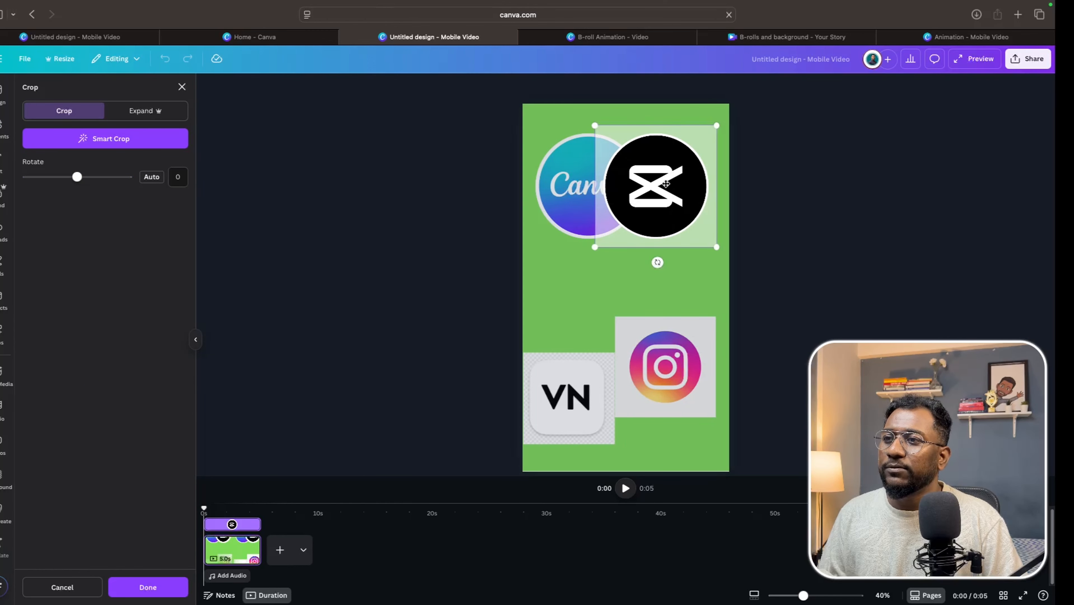
pyautogui.click(590, 299)
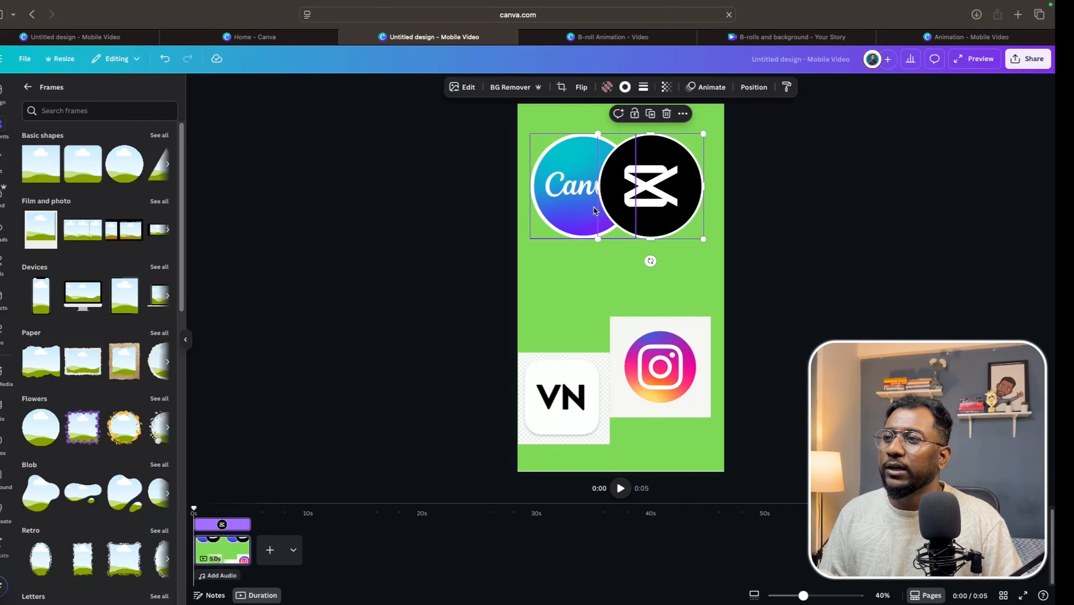
# Re-adjust the crop of the Canva logo inside its circle frame, enlarging the image slightly.
pyautogui.click(577, 195)
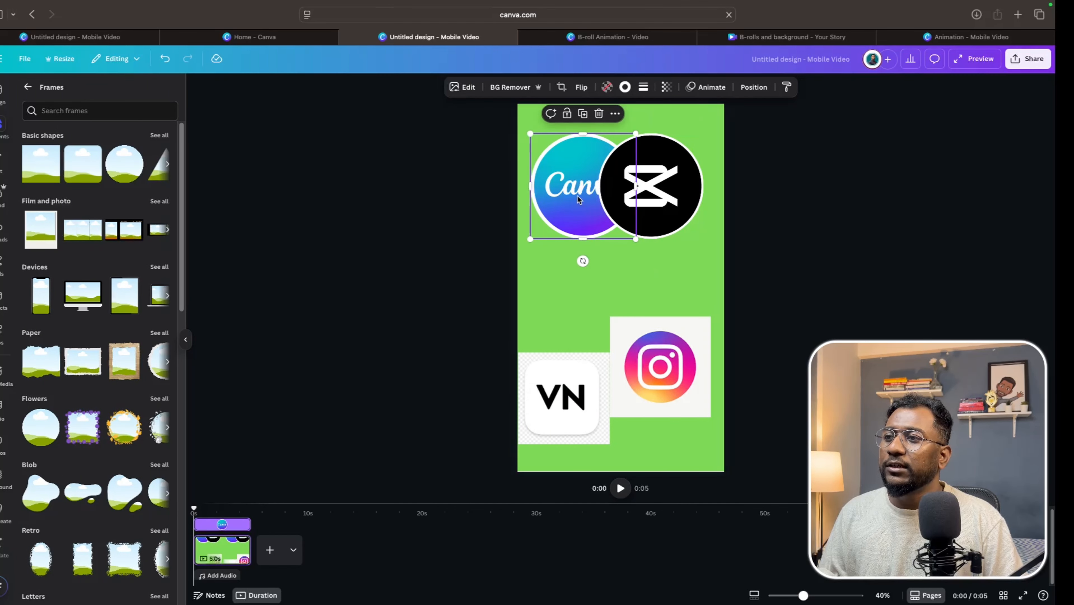
pyautogui.doubleClick(577, 195)
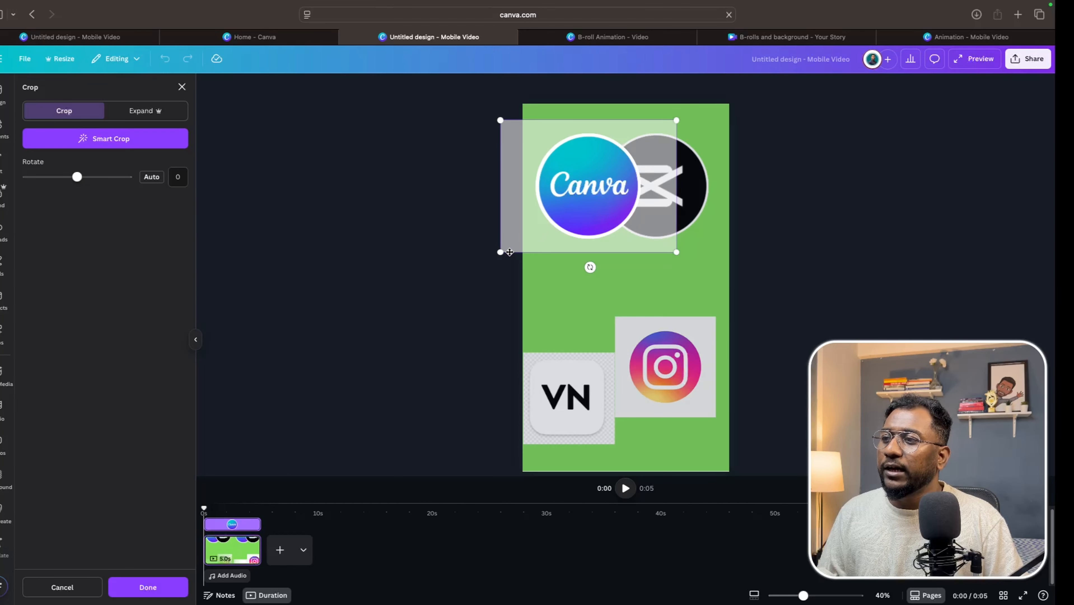
pyautogui.moveTo(500, 252); pyautogui.dragTo(497, 254)
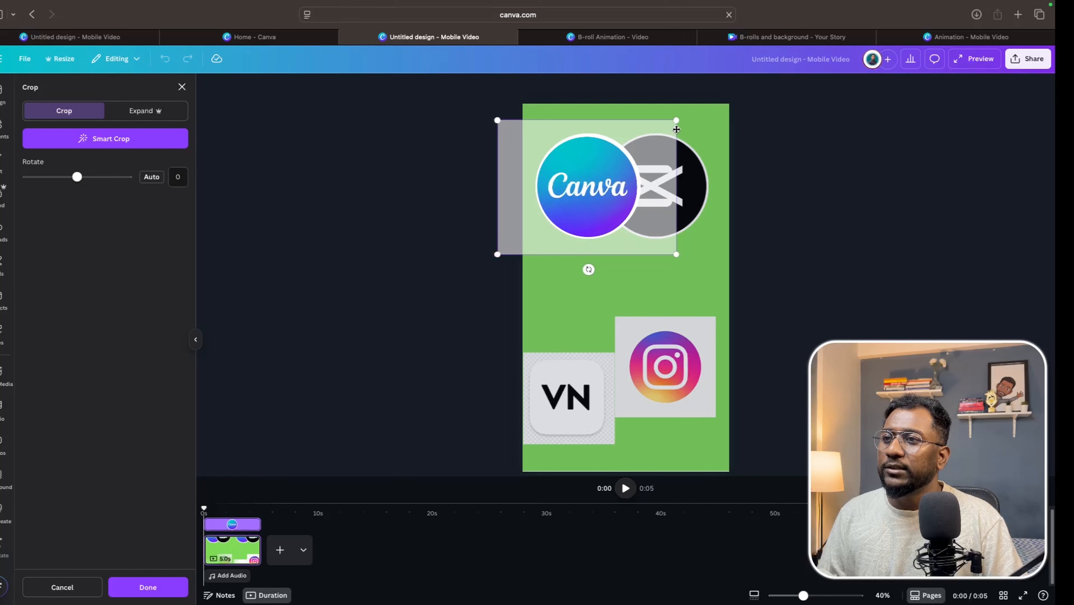
pyautogui.moveTo(676, 120); pyautogui.dragTo(679, 119)
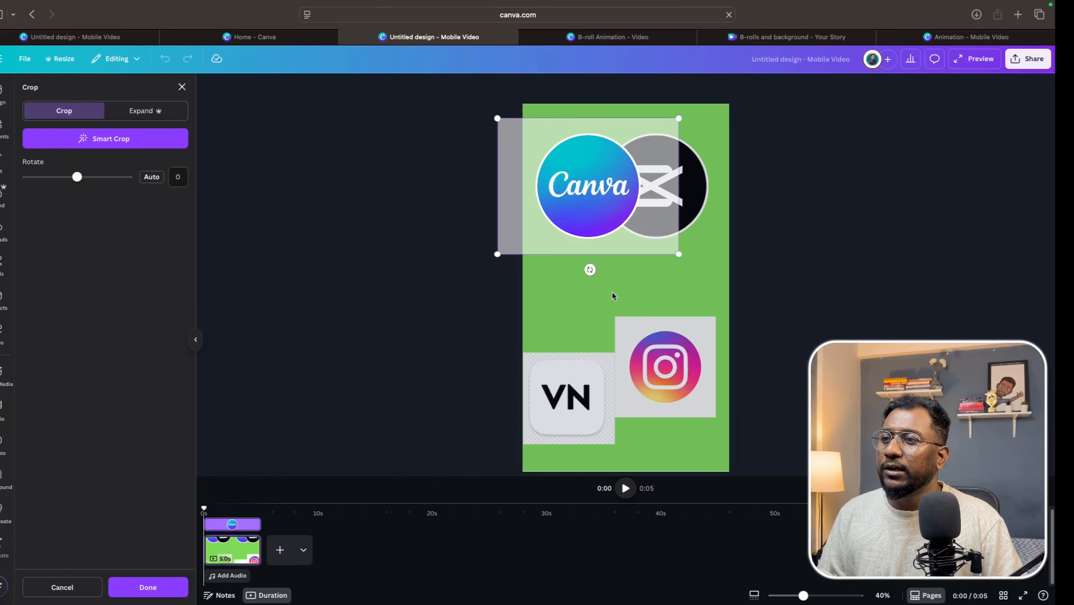
pyautogui.press('Return')
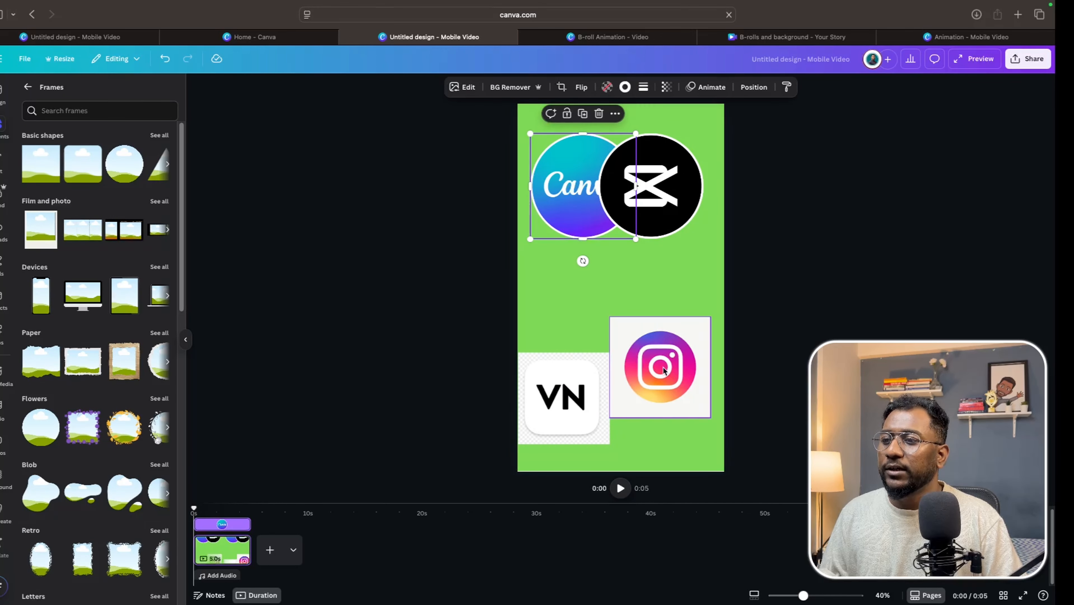
# Duplicate the CapCut circle frame and drop the Instagram logo into the copy.
pyautogui.click(651, 174)
pyautogui.click(655, 117)
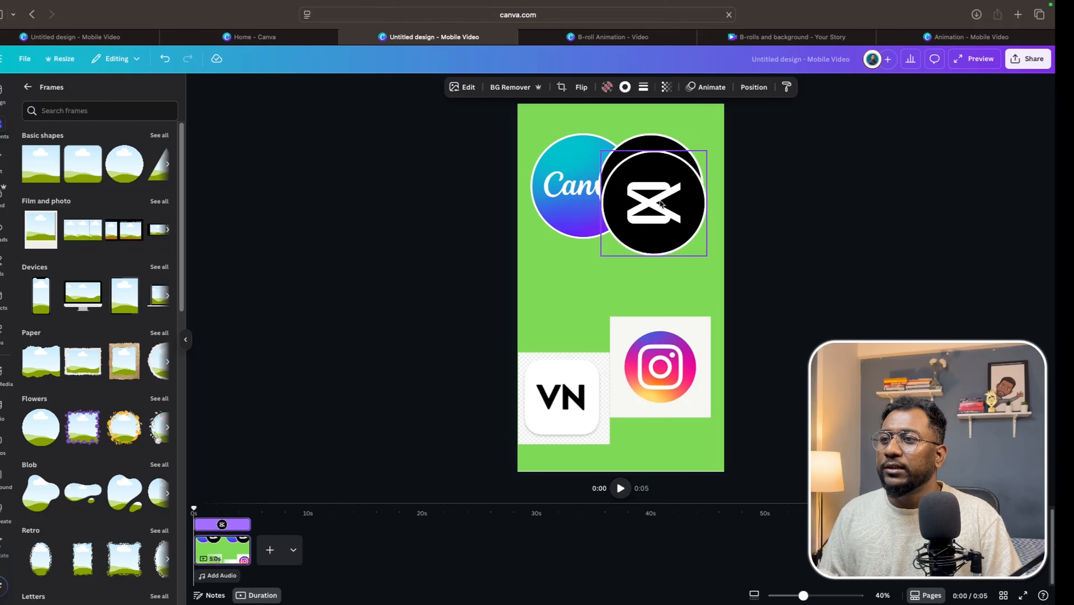
pyautogui.moveTo(667, 365); pyautogui.dragTo(659, 285)
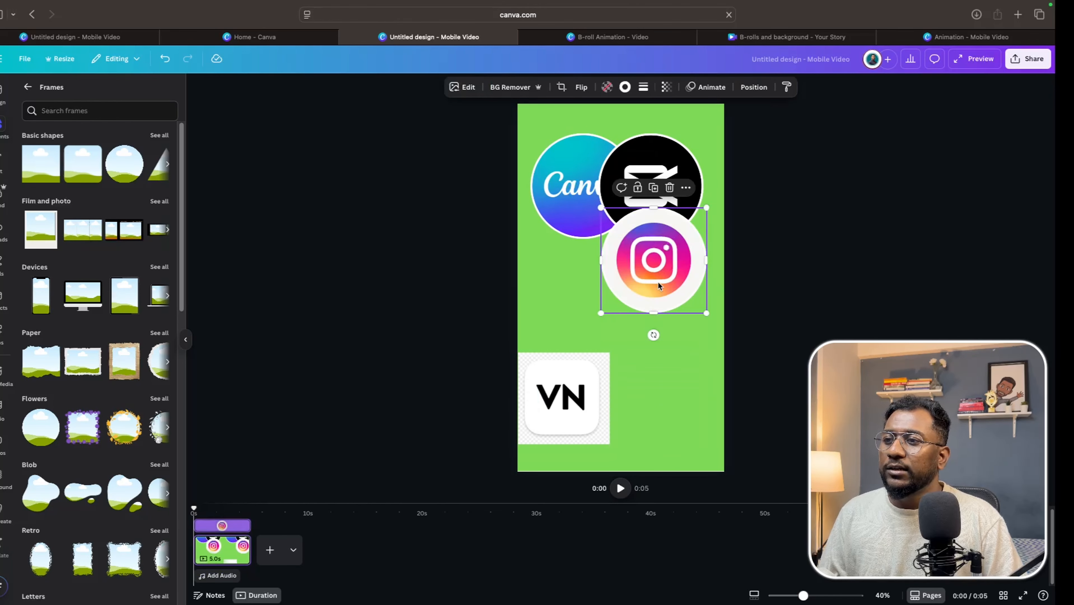
# Adjust the Instagram logo's crop inside its circle frame so the logo fills the circle.
pyautogui.doubleClick(658, 284)
pyautogui.moveTo(608, 313); pyautogui.dragTo(587, 332)
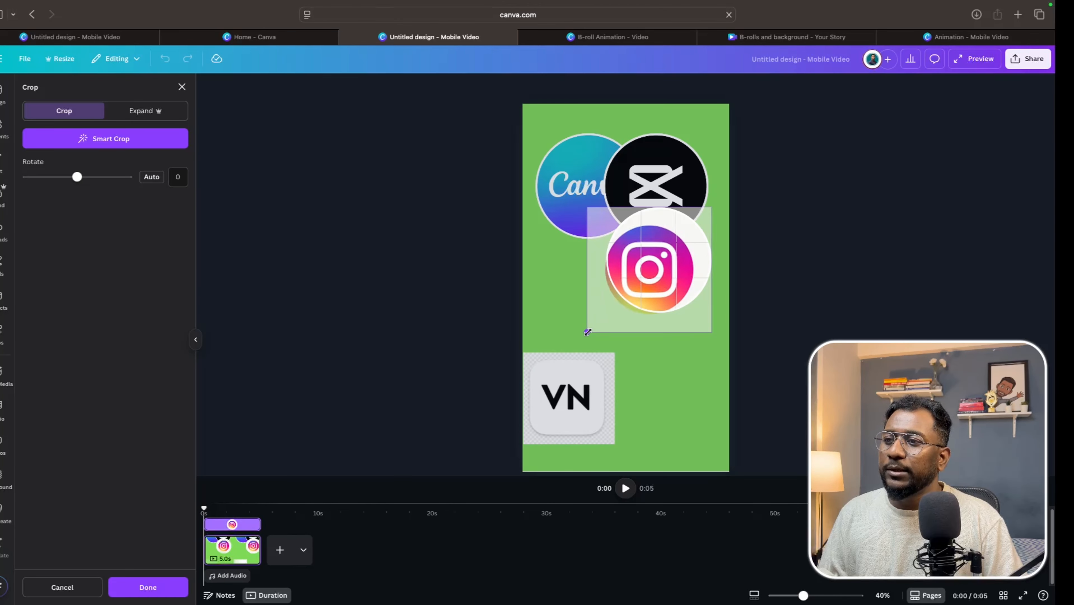
pyautogui.moveTo(710, 209); pyautogui.dragTo(723, 194)
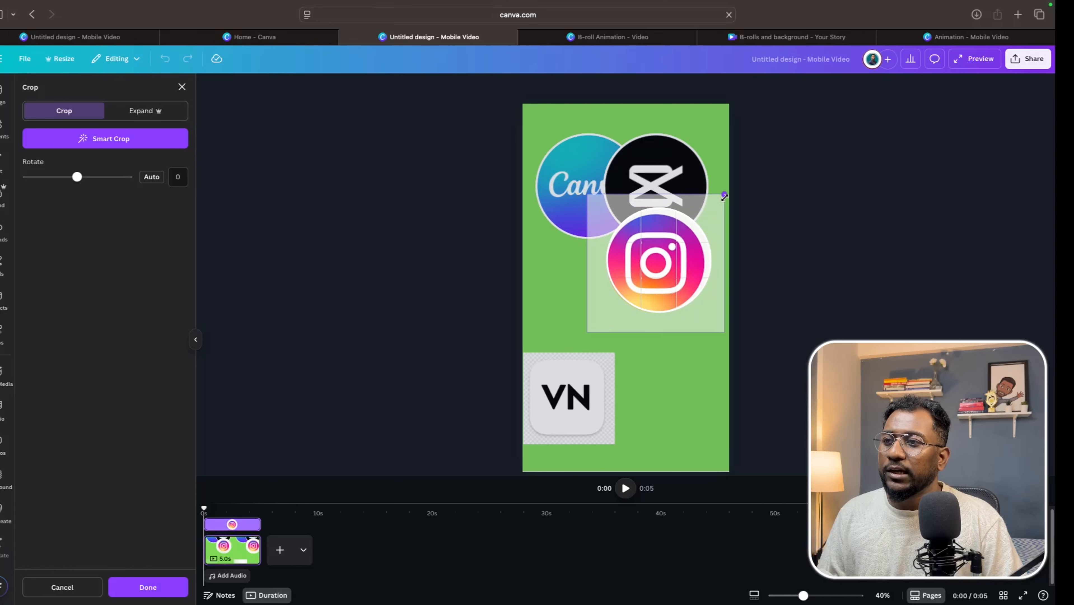
pyautogui.moveTo(658, 255); pyautogui.dragTo(660, 250)
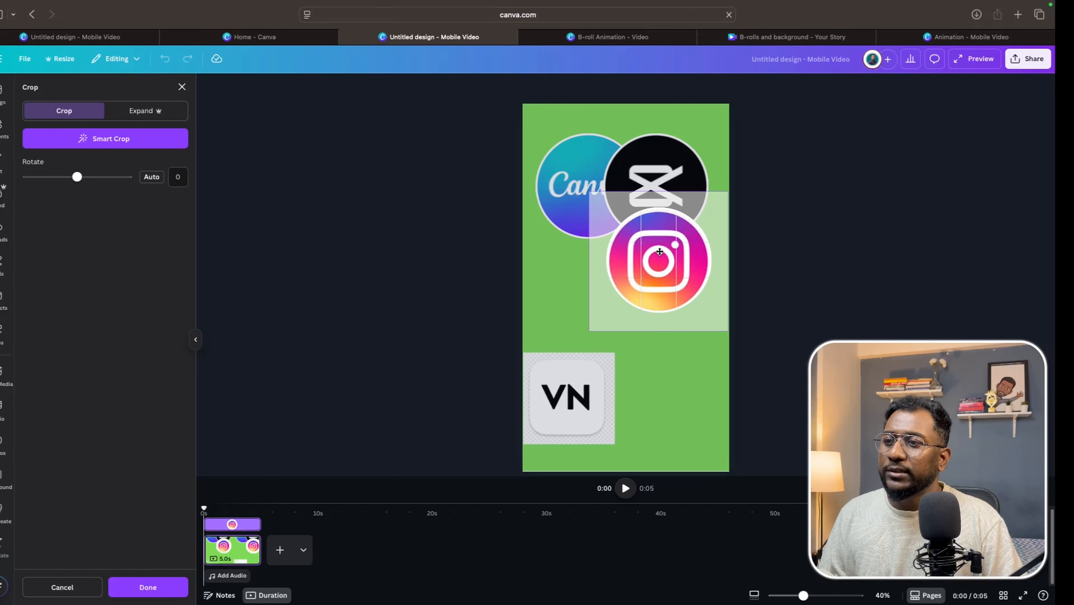
pyautogui.moveTo(589, 330); pyautogui.dragTo(586, 332)
pyautogui.moveTo(730, 191); pyautogui.dragTo(732, 187)
pyautogui.moveTo(684, 249); pyautogui.dragTo(685, 251)
pyautogui.click(547, 317)
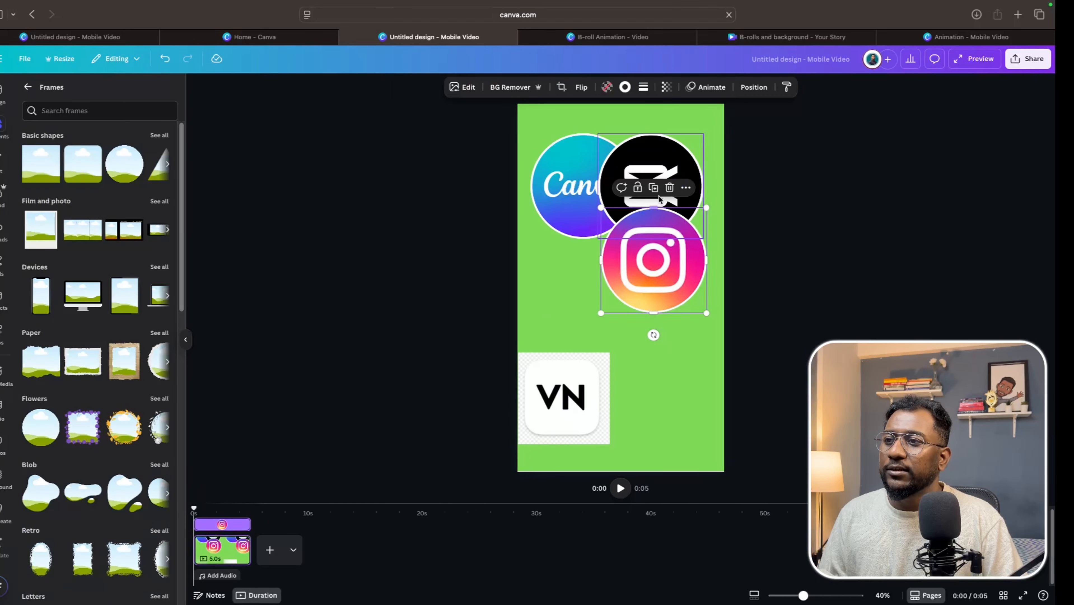
# Duplicate the Instagram frame, drop the VN logo into the copy, and enlarge its crop to fill the circle.
pyautogui.click(654, 187)
pyautogui.moveTo(572, 381); pyautogui.dragTo(667, 310)
pyautogui.doubleClick(667, 310)
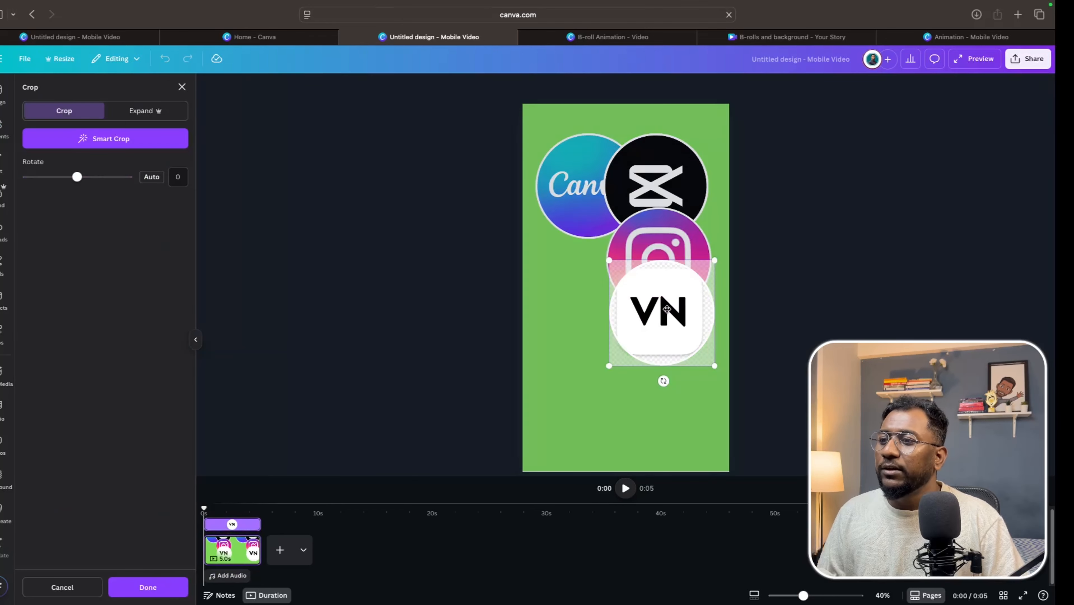
pyautogui.moveTo(609, 365); pyautogui.dragTo(661, 344)
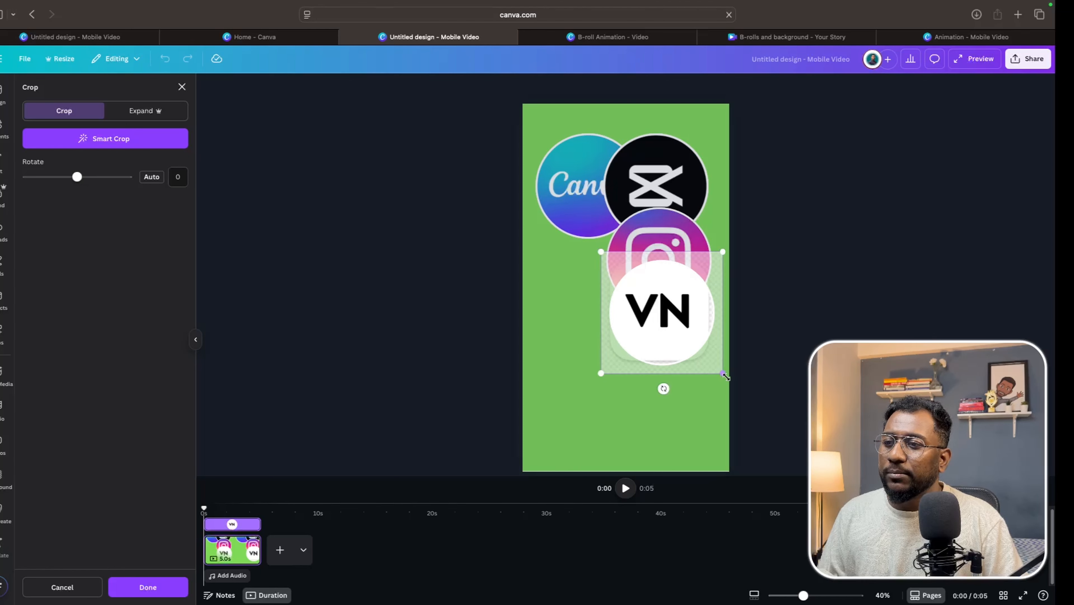
pyautogui.moveTo(722, 373); pyautogui.dragTo(725, 376)
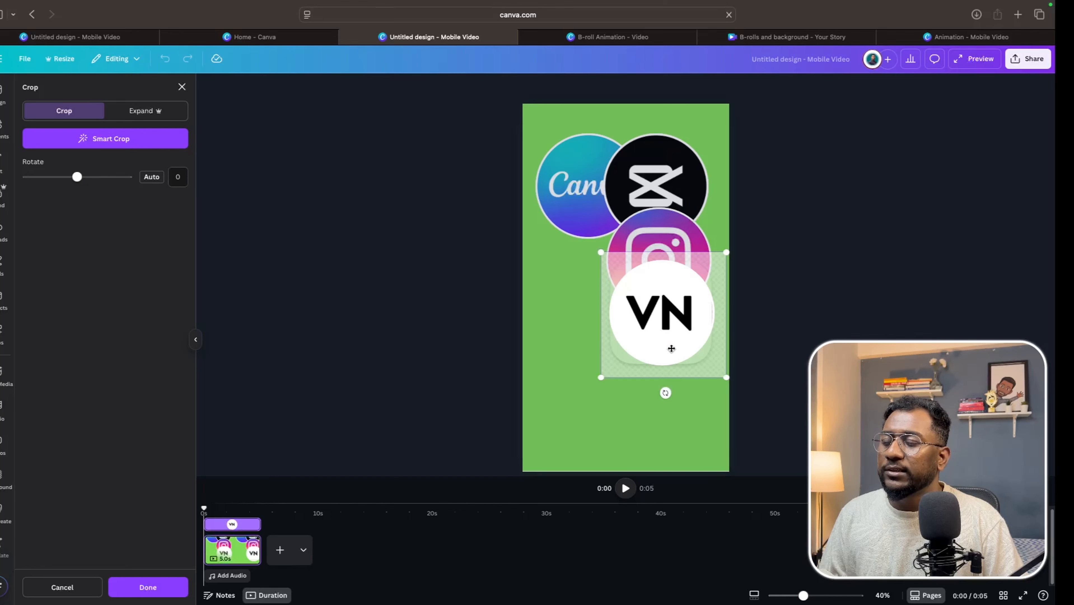
pyautogui.click(540, 345)
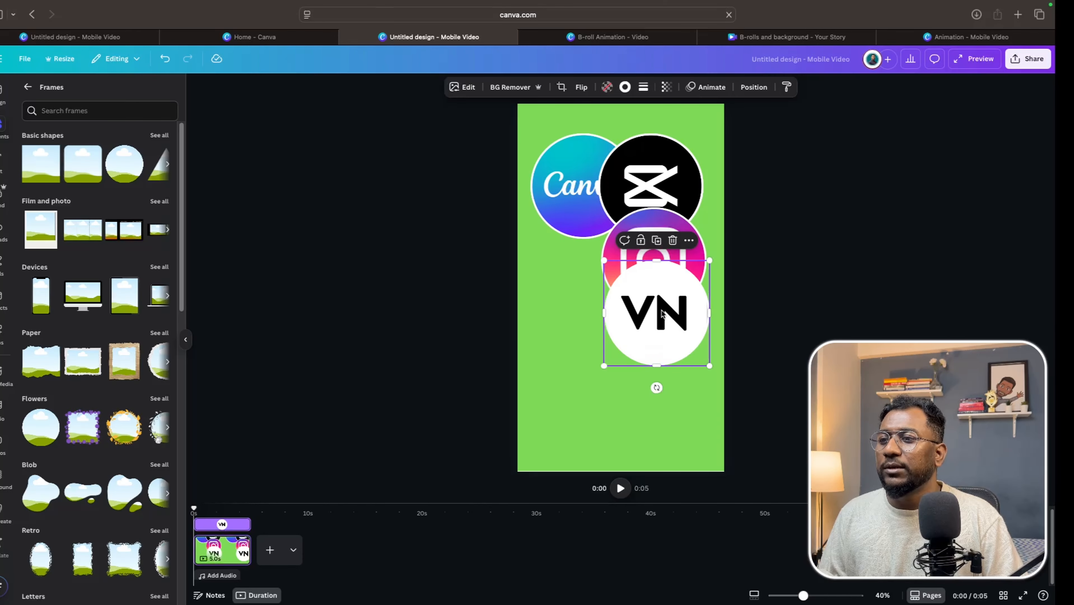
# Move the VN frame lower on the page and shrink the Canva frame, placing it further down.
pyautogui.moveTo(665, 317); pyautogui.dragTo(614, 361)
pyautogui.click(691, 342)
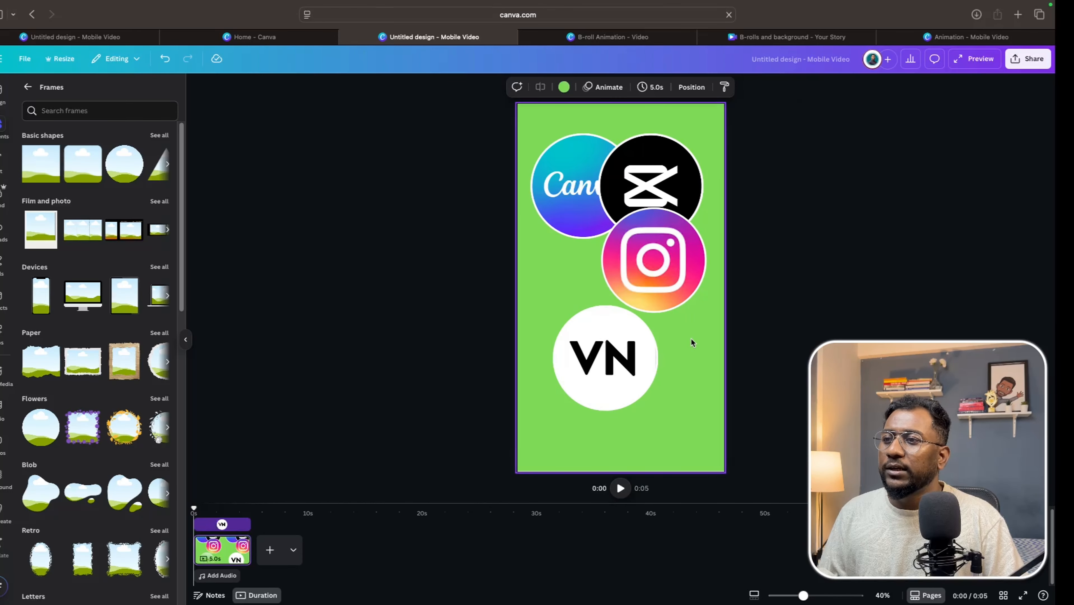
pyautogui.click(591, 210)
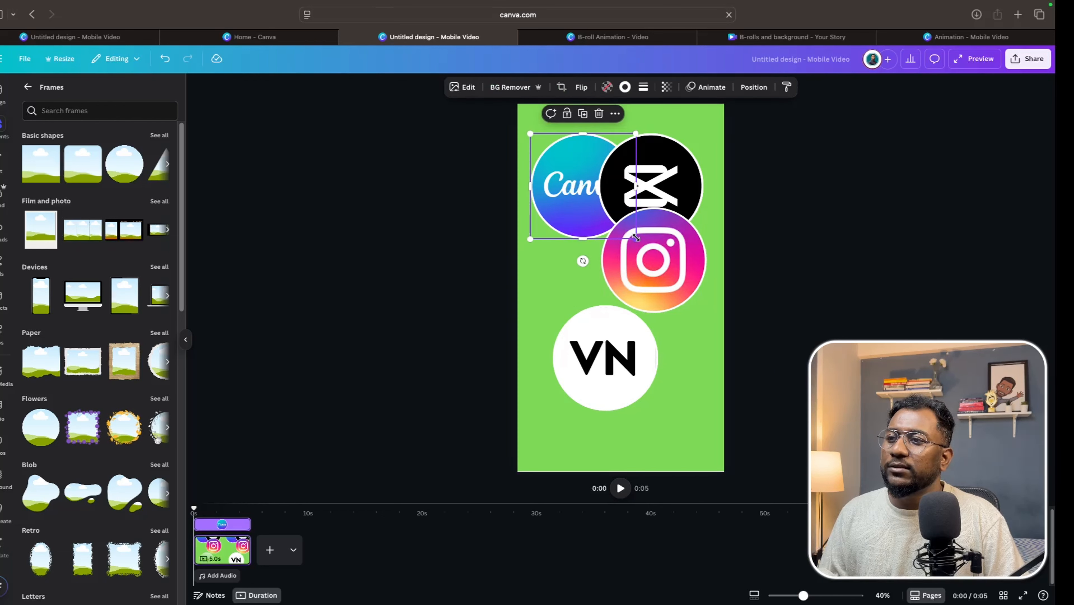
pyautogui.moveTo(638, 240); pyautogui.dragTo(601, 204)
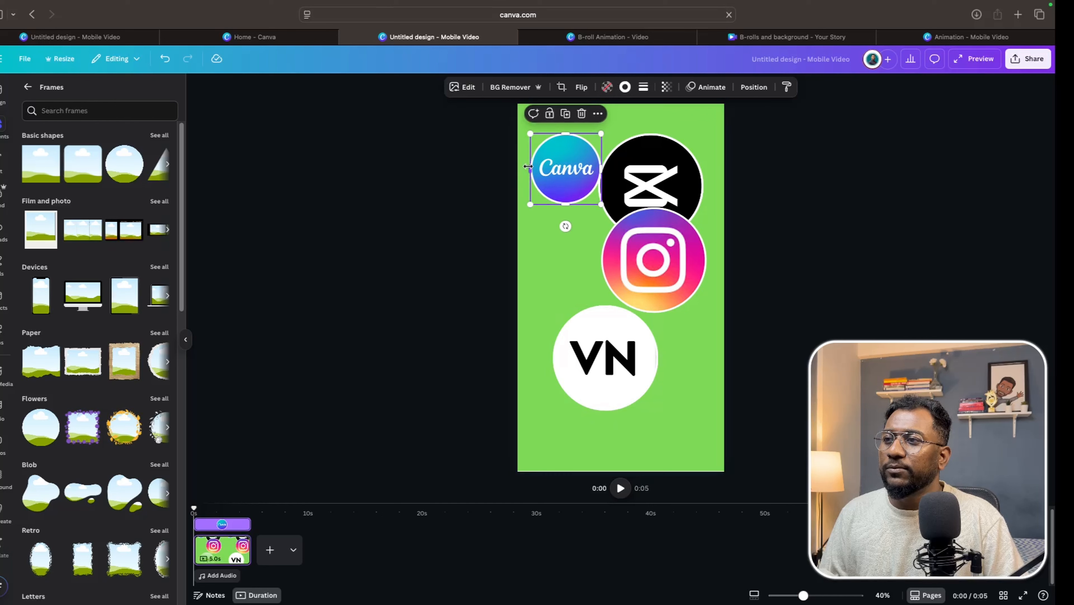
pyautogui.moveTo(562, 161); pyautogui.dragTo(562, 220)
pyautogui.moveTo(601, 265); pyautogui.dragTo(575, 246)
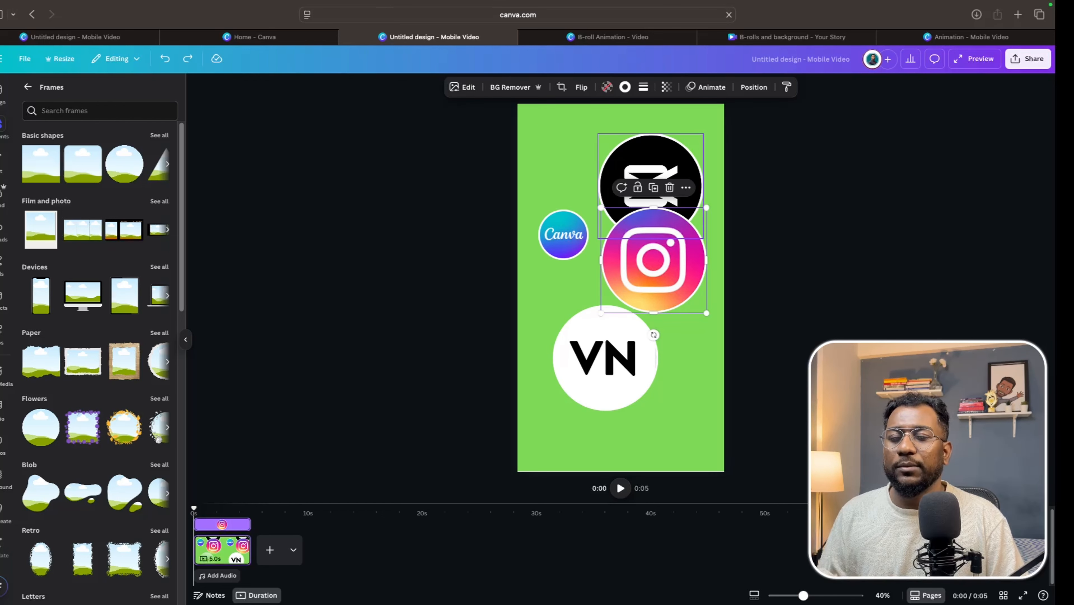
# Move the Instagram frame next to the Canva frame and shrink it to about 264 × 264.
pyautogui.click(584, 230)
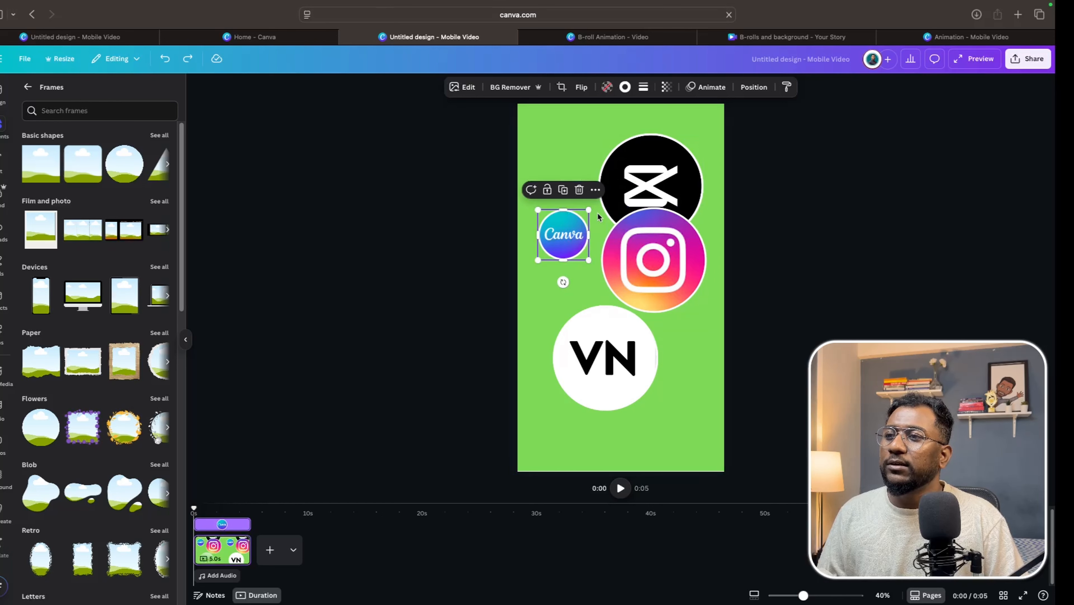
pyautogui.moveTo(668, 260); pyautogui.dragTo(630, 257)
pyautogui.moveTo(670, 314)
pyautogui.mouseDown()
pyautogui.moveTo(632, 250)
pyautogui.moveTo(668, 313)
pyautogui.mouseUp()
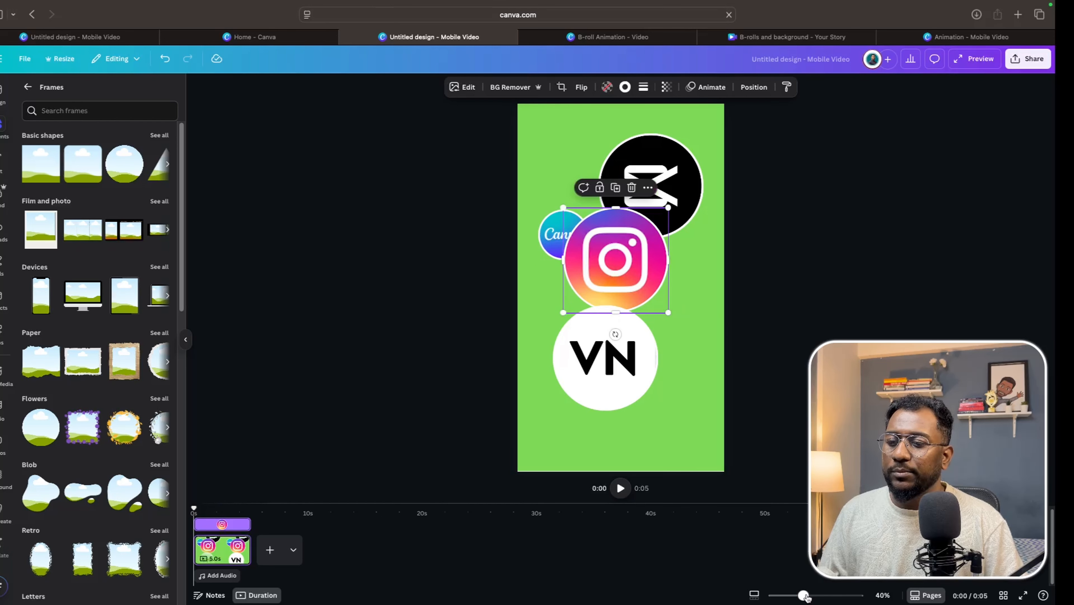
pyautogui.moveTo(803, 595); pyautogui.dragTo(815, 595)
pyautogui.moveTo(577, 214); pyautogui.dragTo(600, 236)
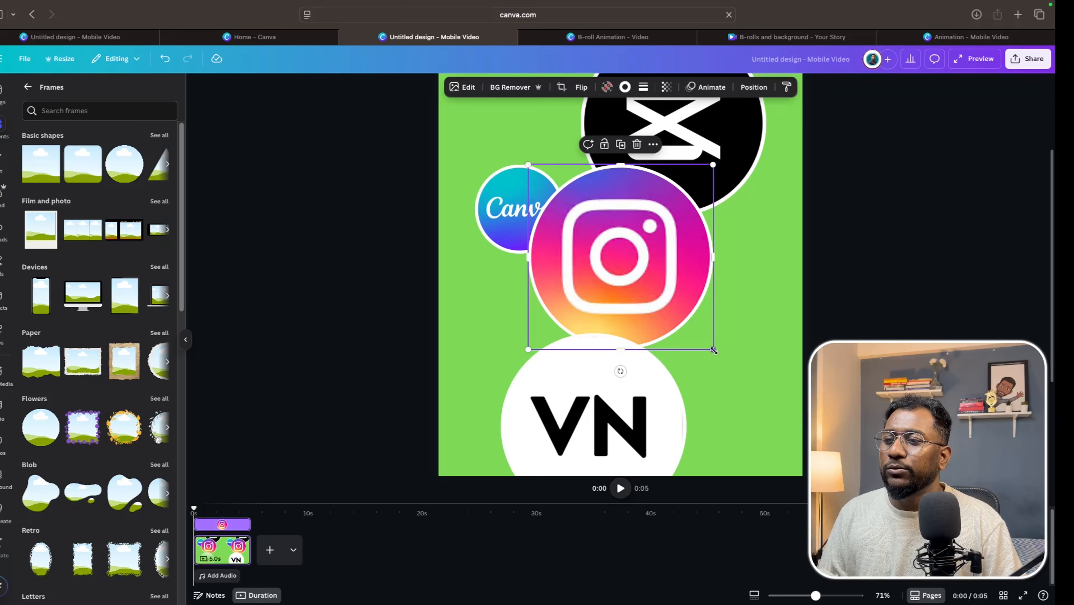
pyautogui.moveTo(713, 348); pyautogui.dragTo(635, 240)
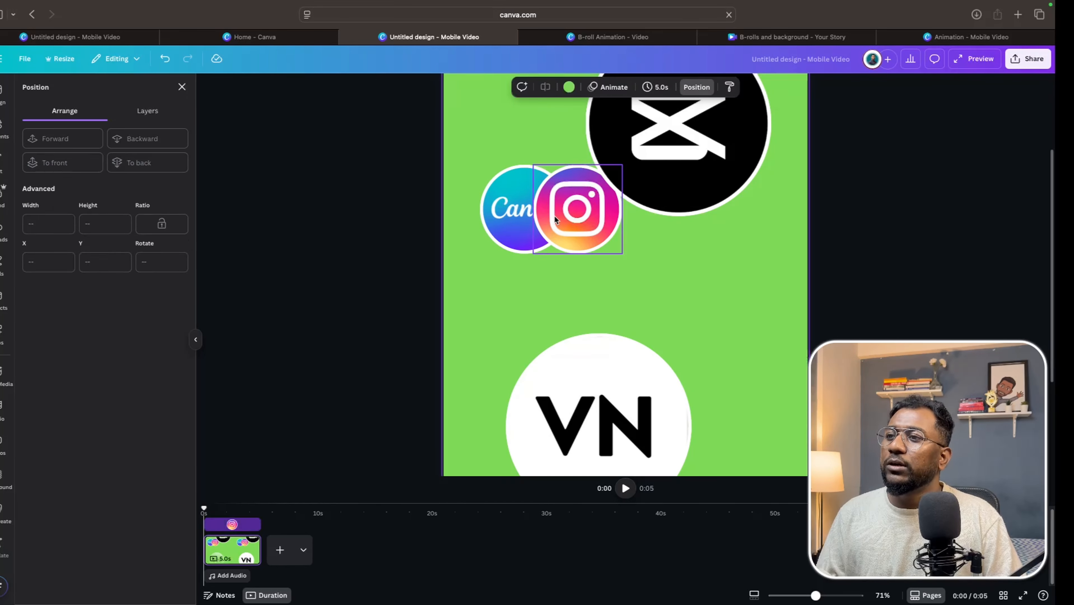
# Shift the CapCut frame right and send the Instagram frame one layer backward behind the Canva frame.
pyautogui.click(554, 215)
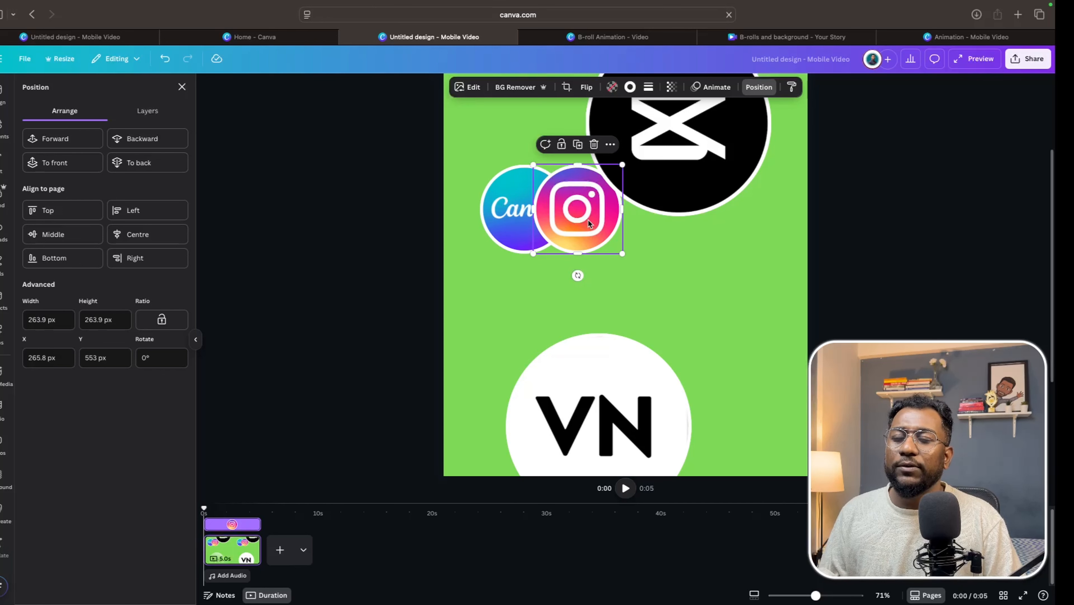
pyautogui.moveTo(707, 170); pyautogui.dragTo(747, 162)
pyautogui.click(593, 203)
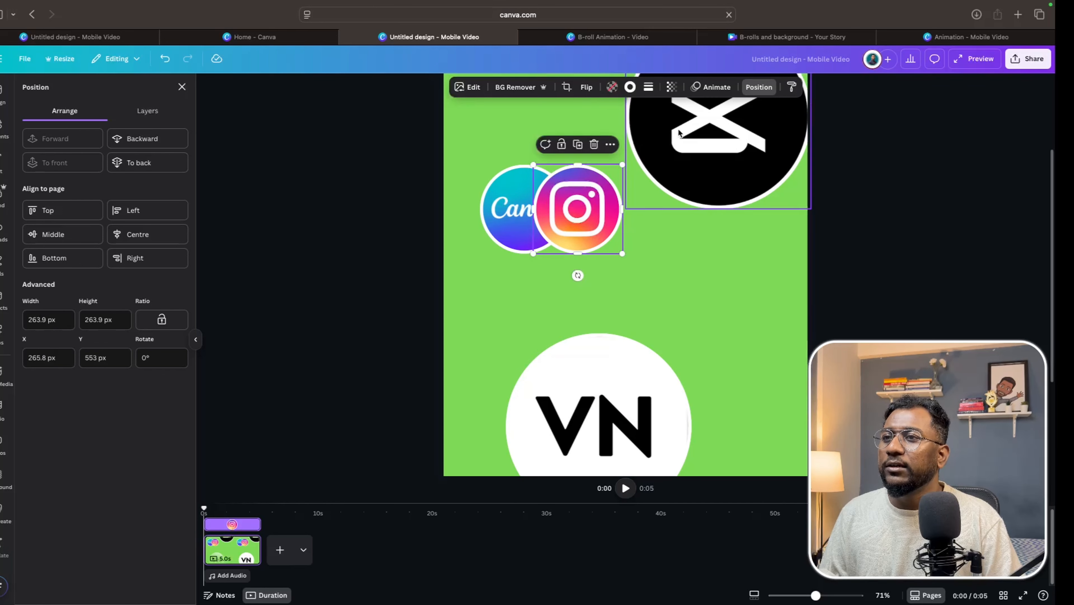
pyautogui.click(759, 89)
pyautogui.click(753, 87)
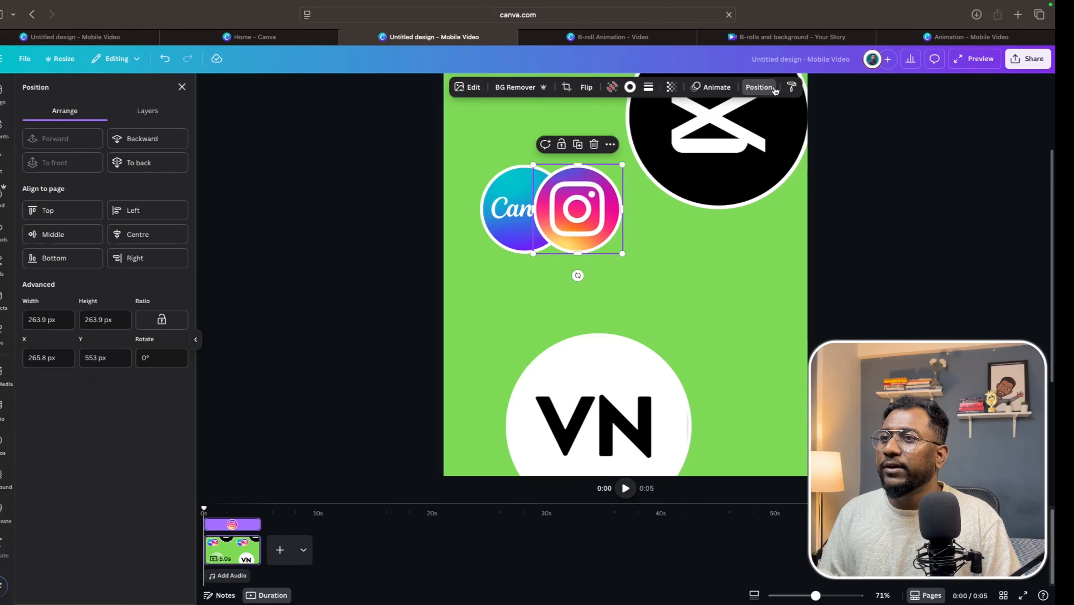
pyautogui.click(156, 140)
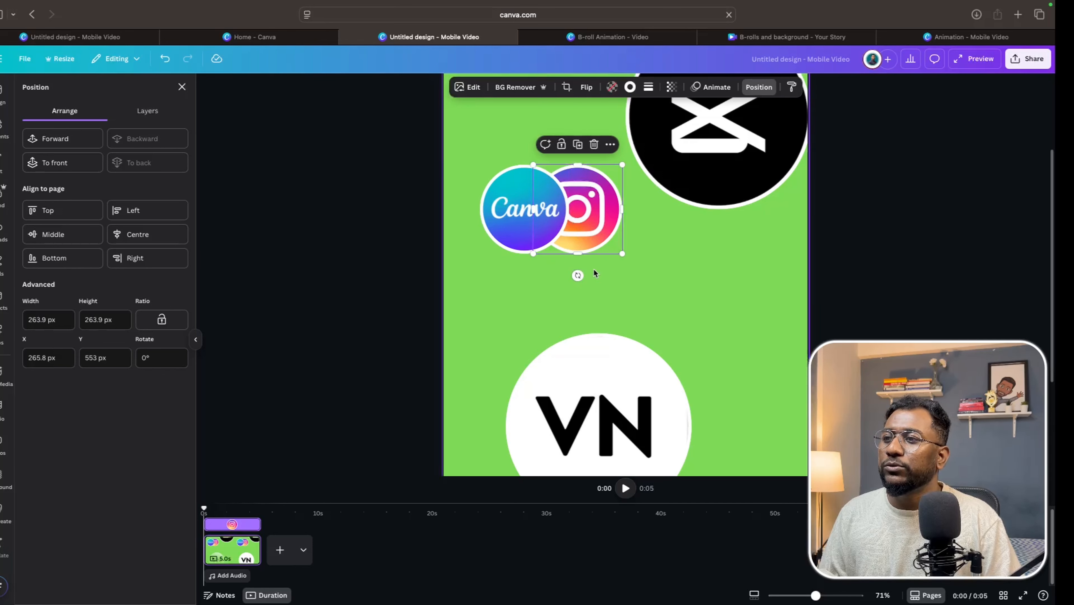
# Nudge the Instagram frame right and resize the VN frame to about 264 px, placing it beside Instagram in the row.
pyautogui.moveTo(586, 236); pyautogui.dragTo(597, 234)
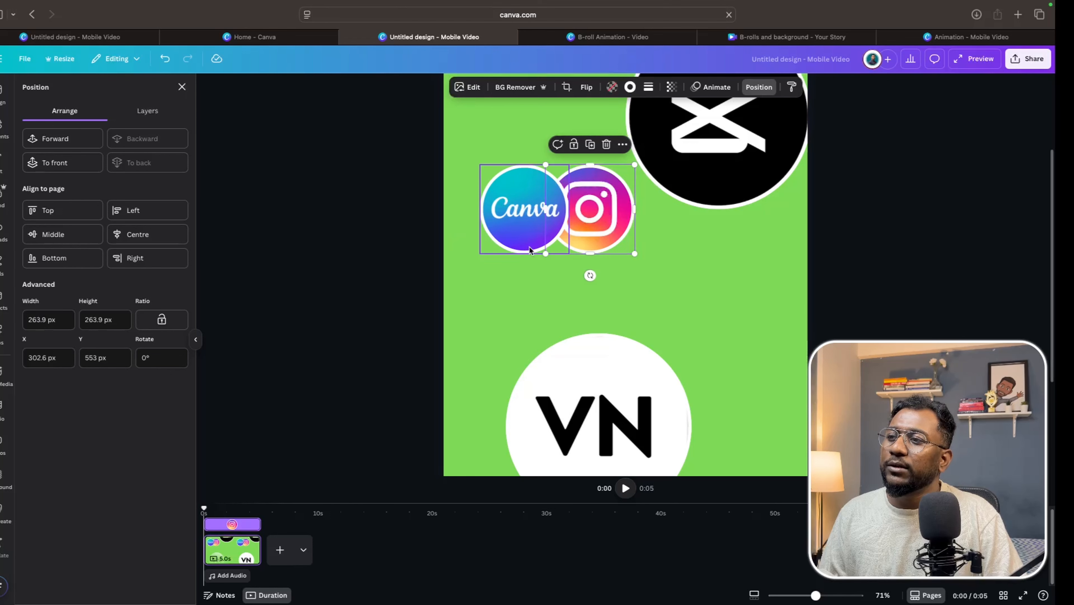
pyautogui.moveTo(603, 405); pyautogui.dragTo(677, 339)
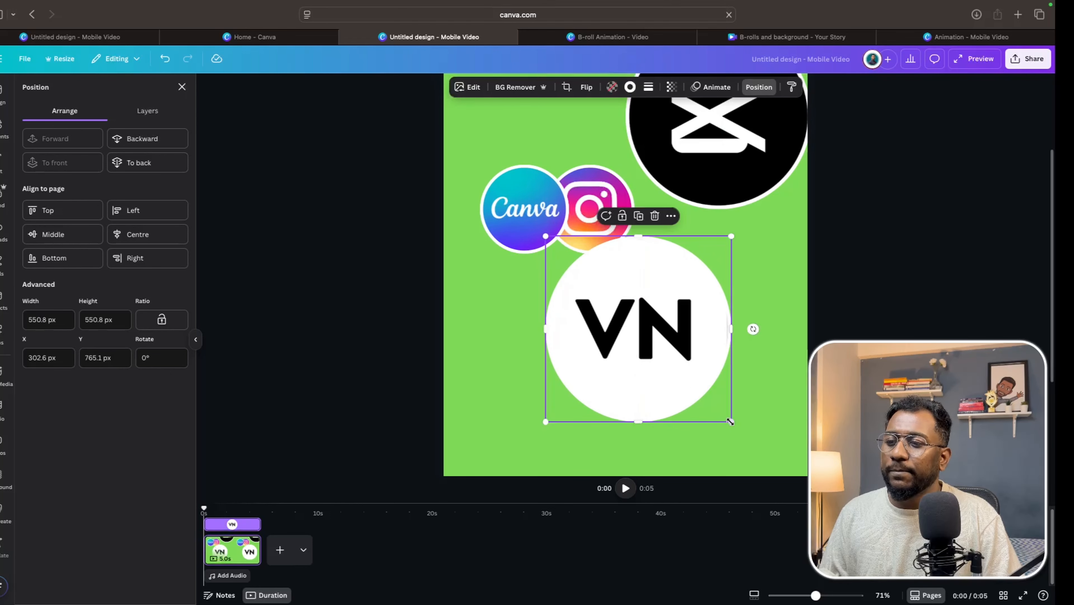
pyautogui.moveTo(727, 416); pyautogui.dragTo(642, 333)
pyautogui.moveTo(605, 293); pyautogui.dragTo(663, 221)
pyautogui.moveTo(701, 261); pyautogui.dragTo(694, 253)
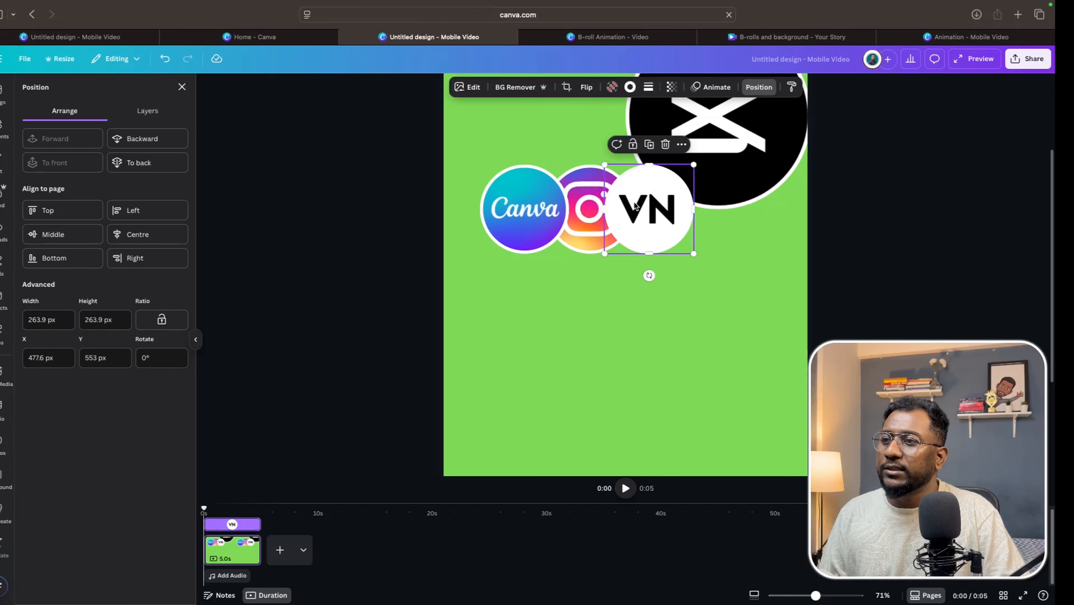
# Nudge the VN frame slightly right and send it backward in the layer order.
pyautogui.moveTo(634, 206); pyautogui.dragTo(642, 206)
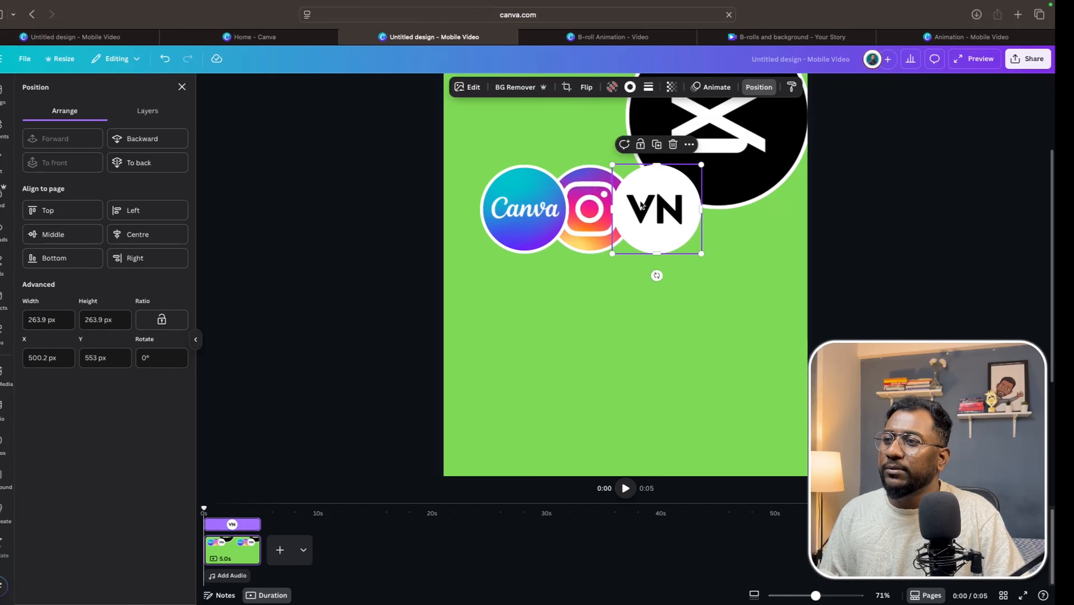
pyautogui.click(158, 139)
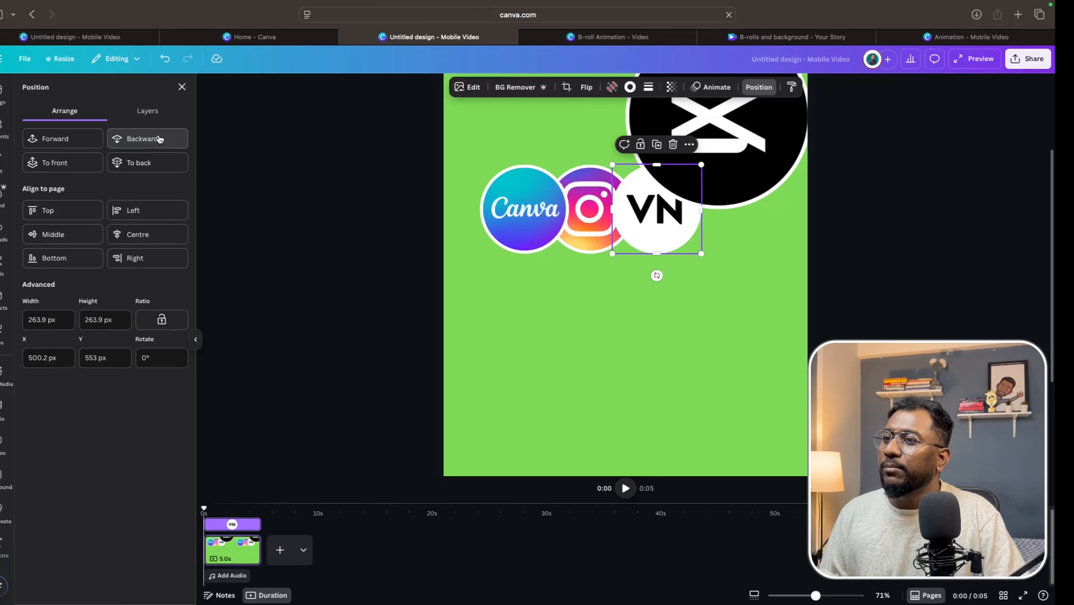
pyautogui.click(156, 139)
# Move the CapCut frame down into the logo row and shrink it to about 264 × 264 px.
pyautogui.moveTo(784, 130); pyautogui.dragTo(791, 272)
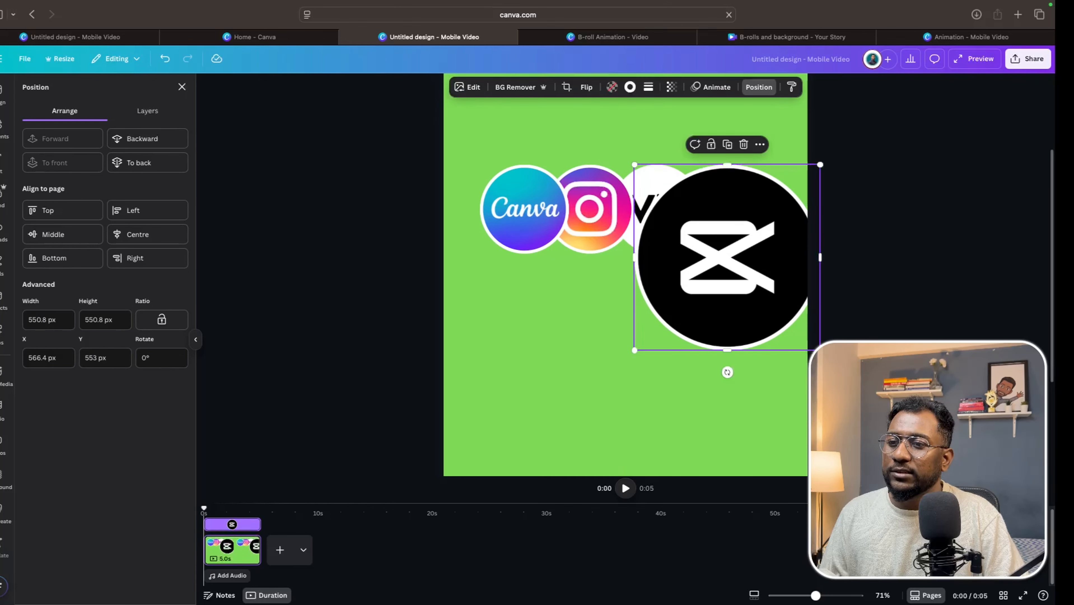
pyautogui.moveTo(819, 348); pyautogui.dragTo(746, 226)
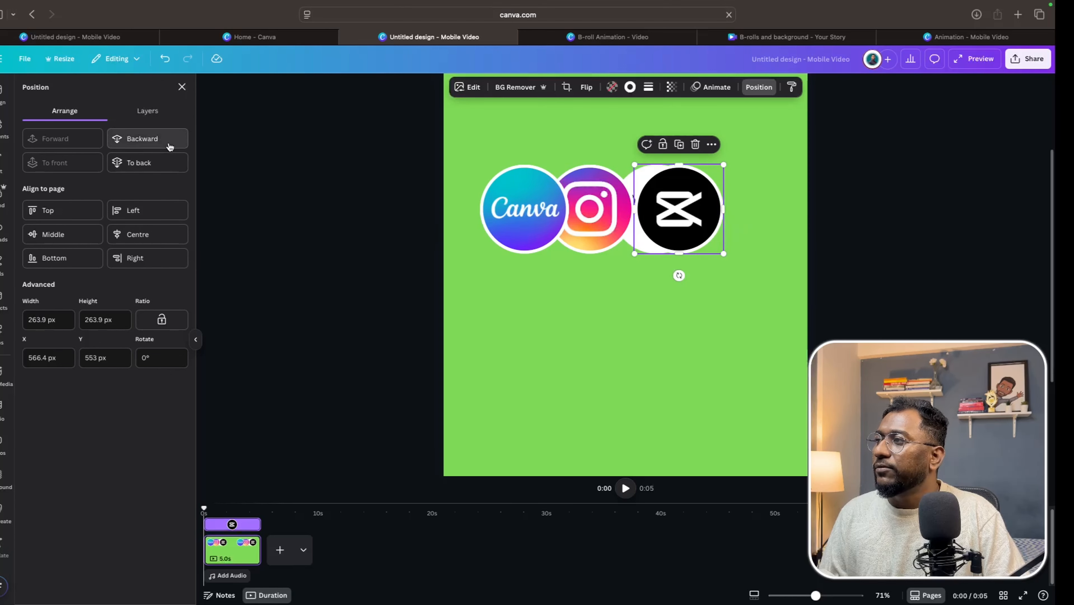
# Send the CapCut frame backward behind VN and move it right to the end of the row.
pyautogui.click(180, 140)
pyautogui.click(163, 139)
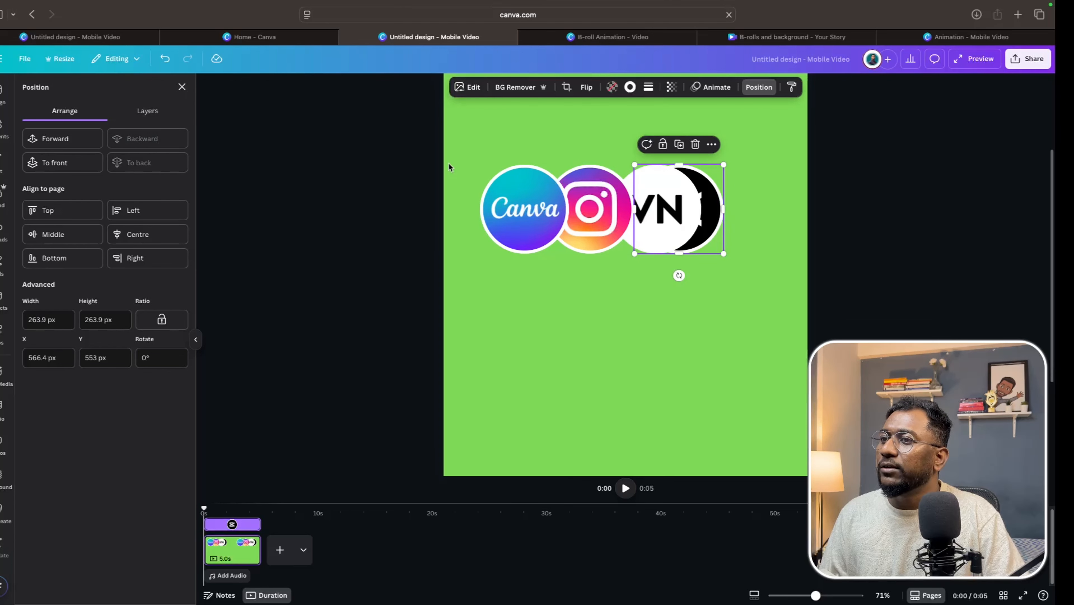
pyautogui.moveTo(714, 207); pyautogui.dragTo(742, 207)
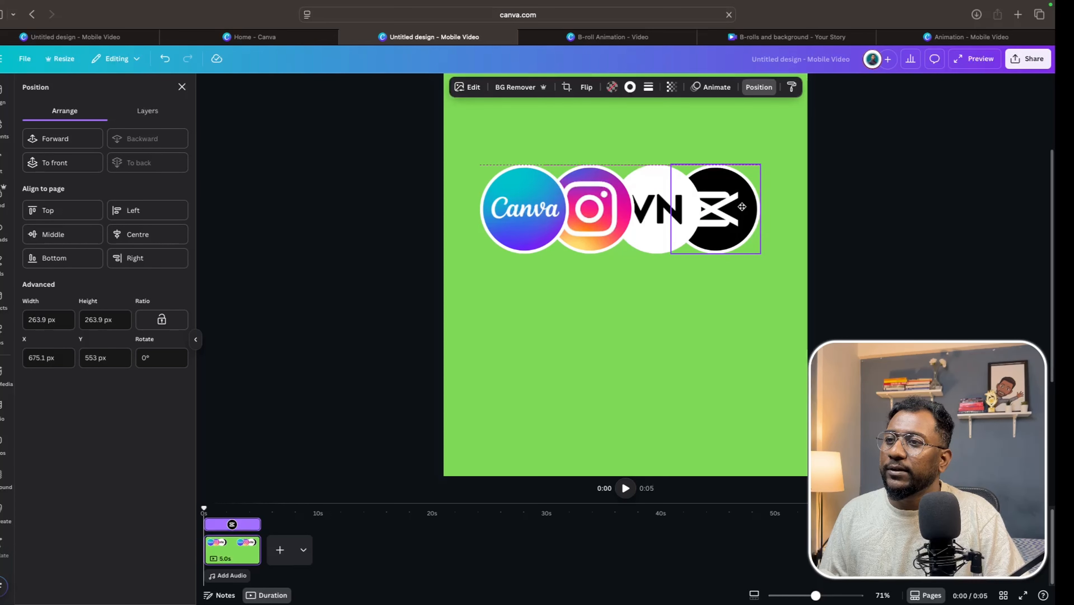
# Select all four logo frames together and nudge the group slightly upward.
pyautogui.click(588, 317)
pyautogui.moveTo(457, 137); pyautogui.dragTo(758, 290)
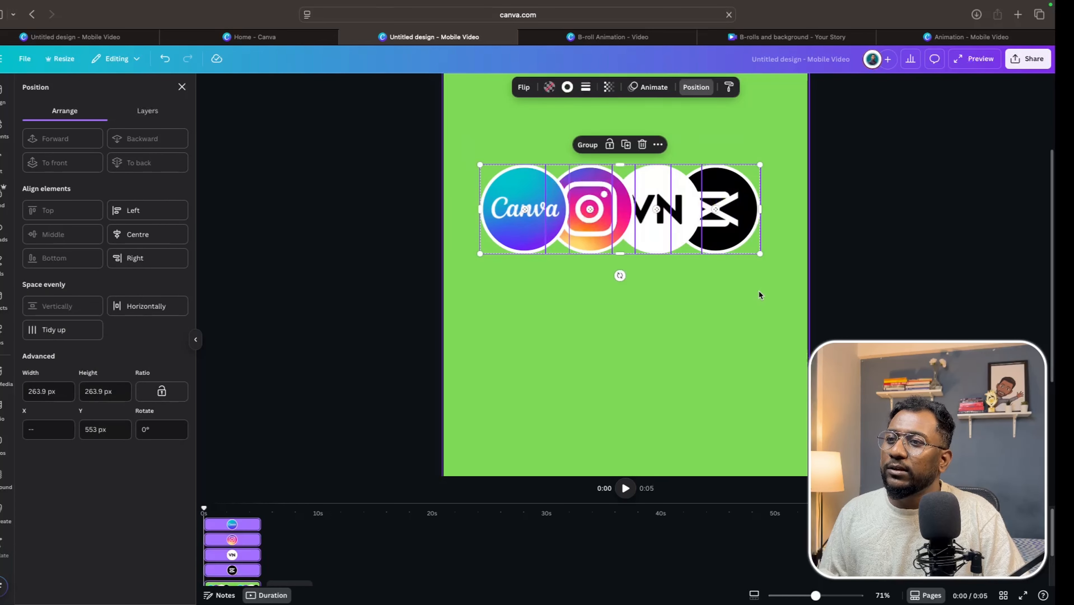
pyautogui.click(806, 595)
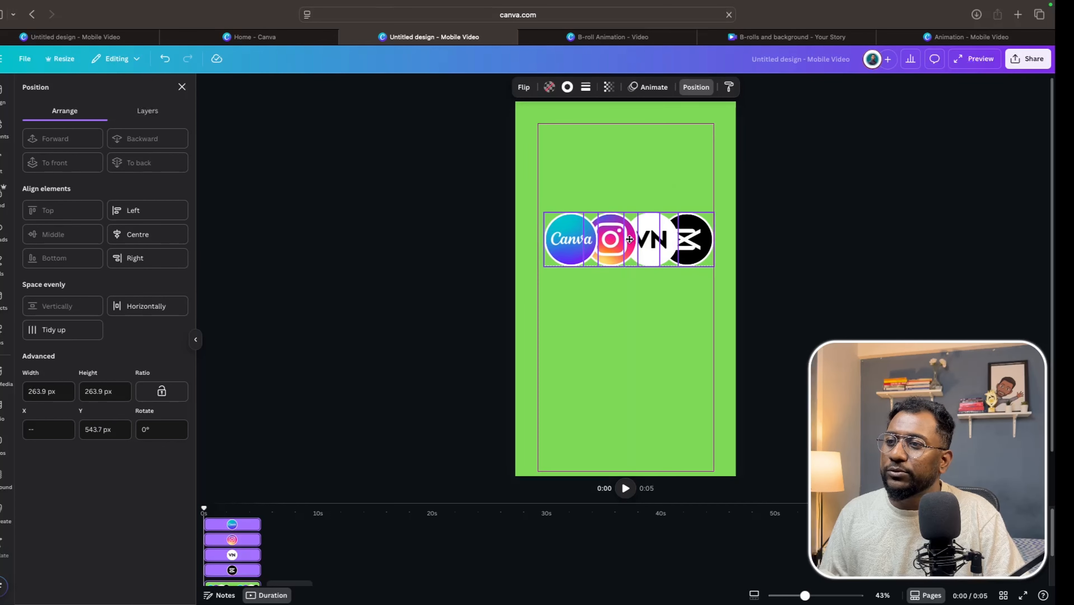
pyautogui.moveTo(629, 239); pyautogui.dragTo(626, 238)
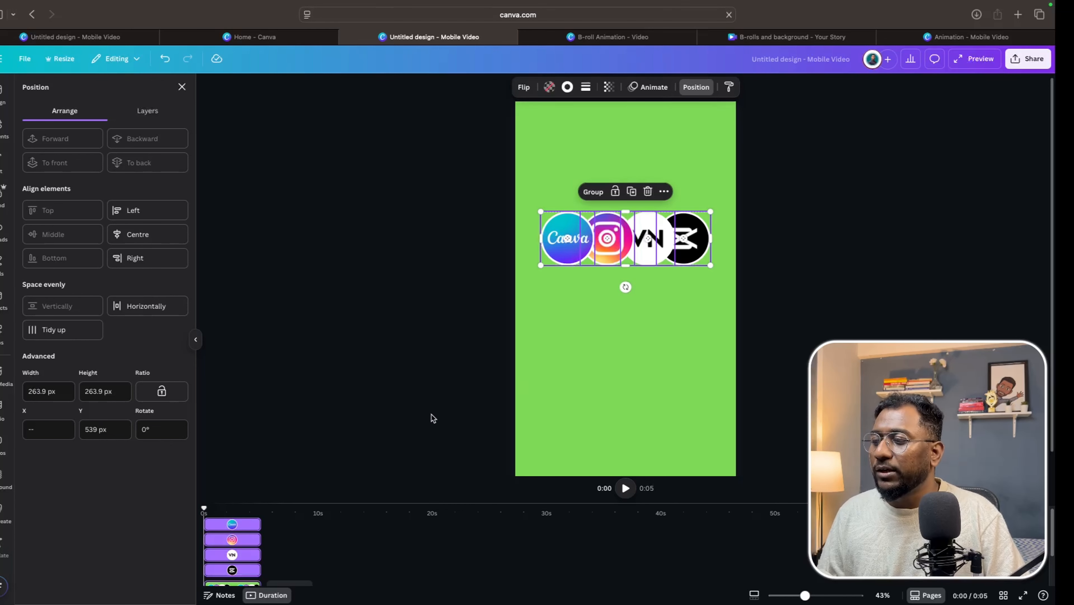
pyautogui.click(651, 353)
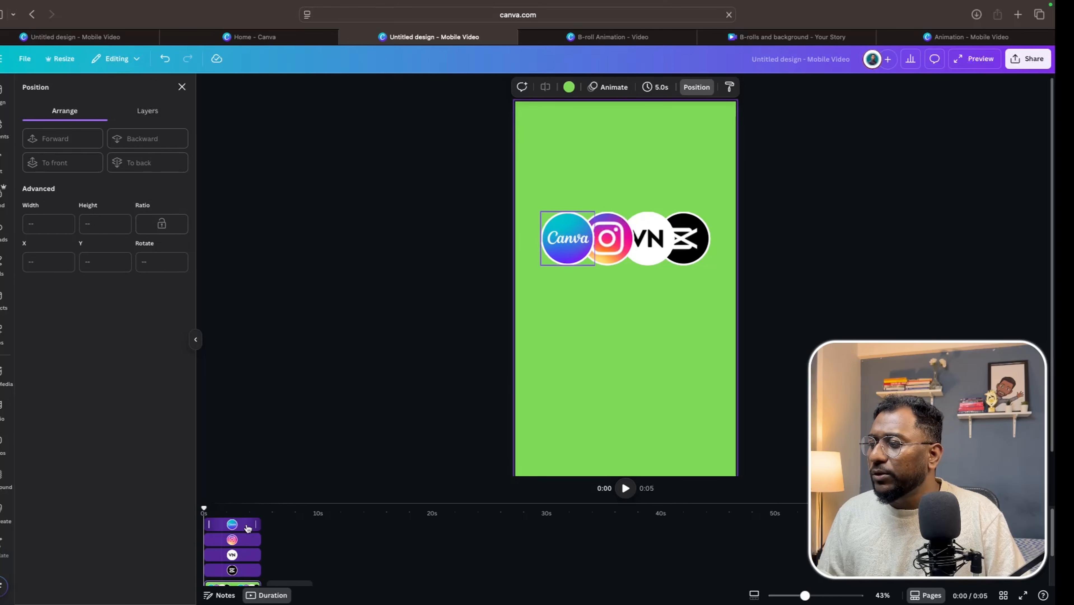
# Duplicate the page.
pyautogui.scroll(-1, 382, 514)
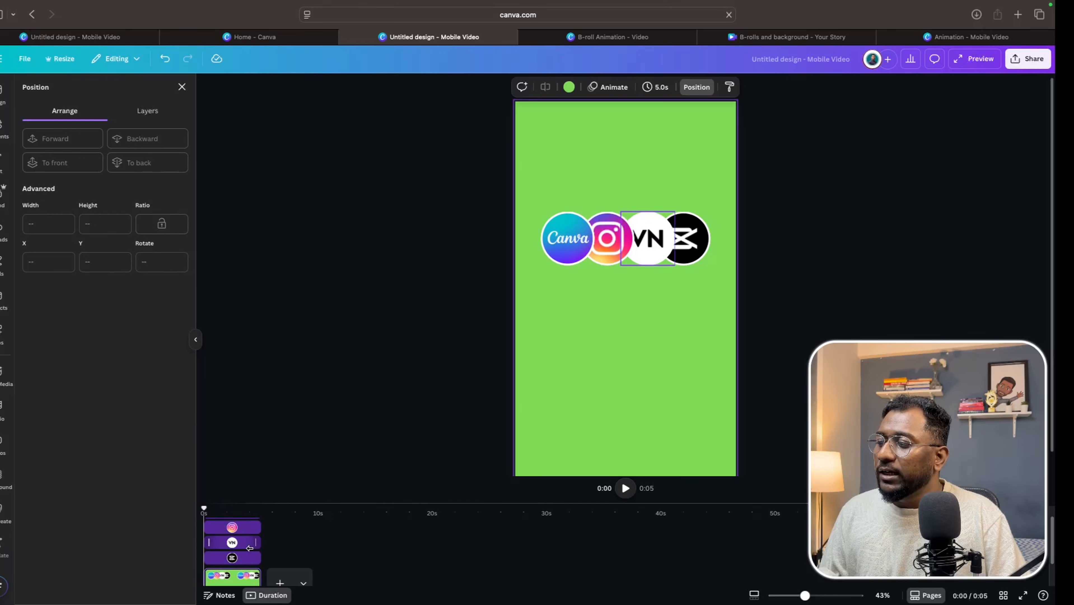
pyautogui.moveTo(384, 502); pyautogui.dragTo(391, 443)
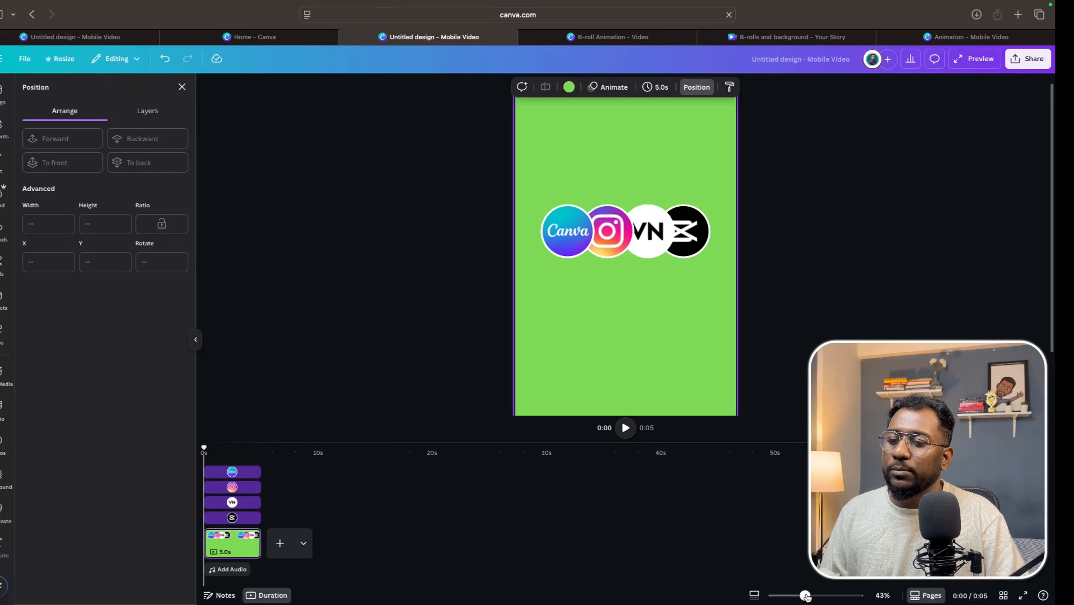
pyautogui.moveTo(805, 596)
pyautogui.mouseDown()
pyautogui.moveTo(817, 596)
pyautogui.moveTo(807, 596)
pyautogui.mouseUp()
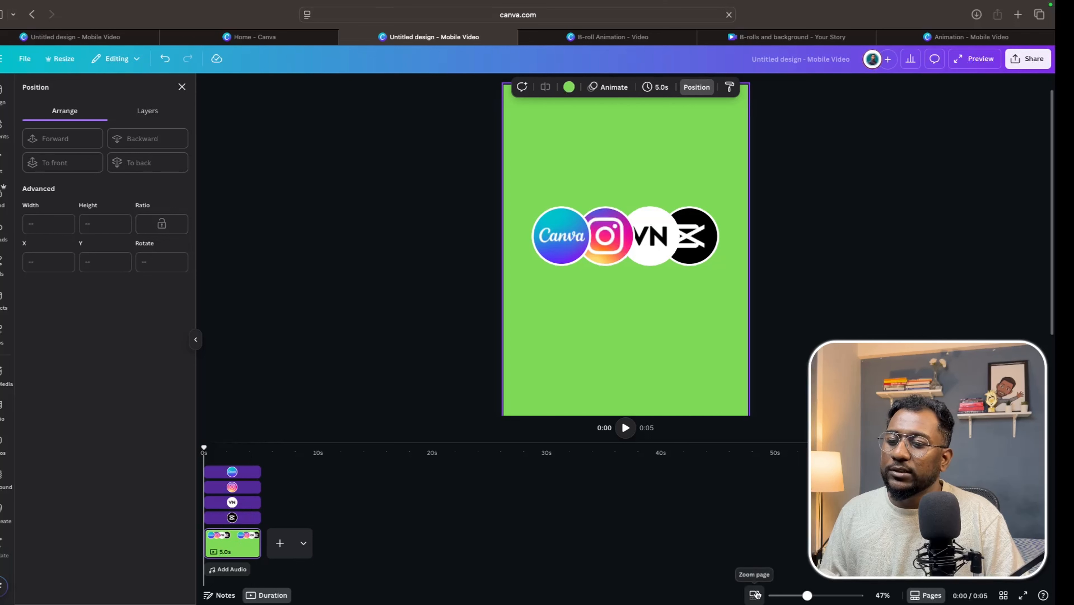
pyautogui.click(754, 596)
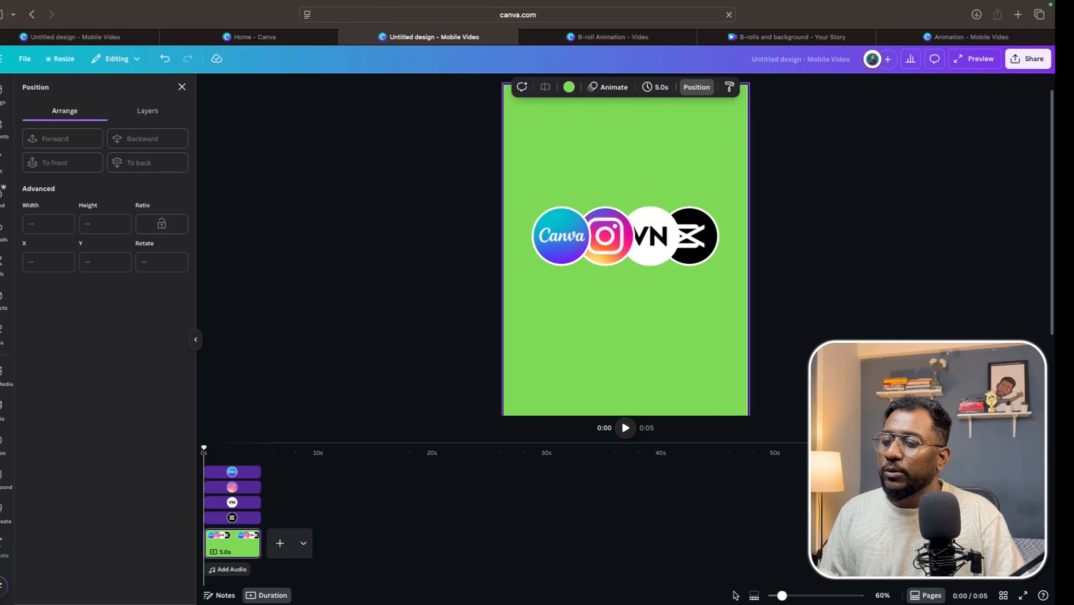
pyautogui.moveTo(783, 596); pyautogui.dragTo(804, 596)
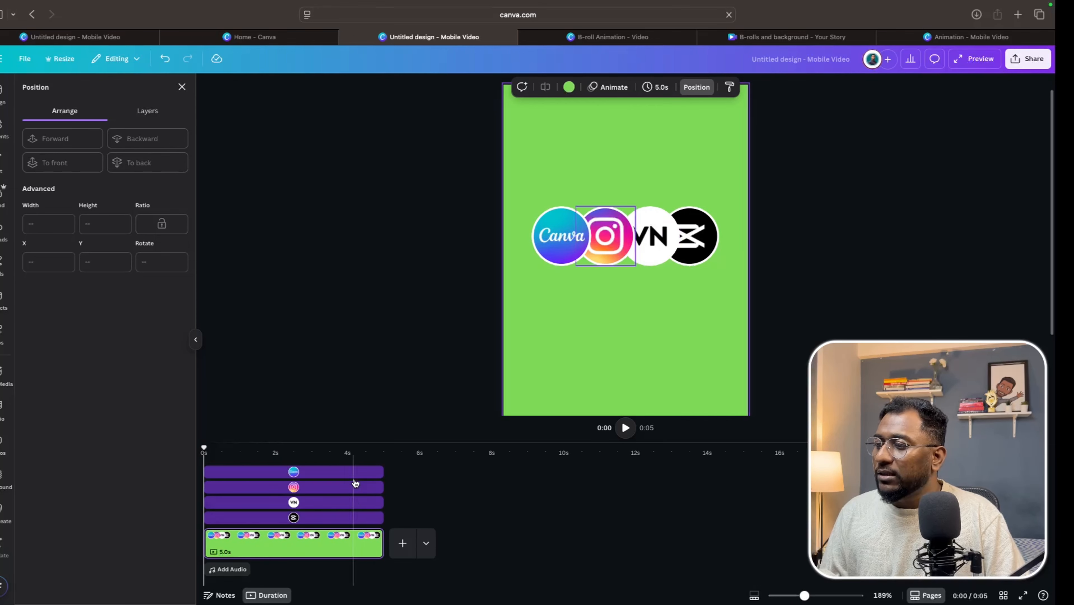
pyautogui.moveTo(365, 444); pyautogui.dragTo(367, 428)
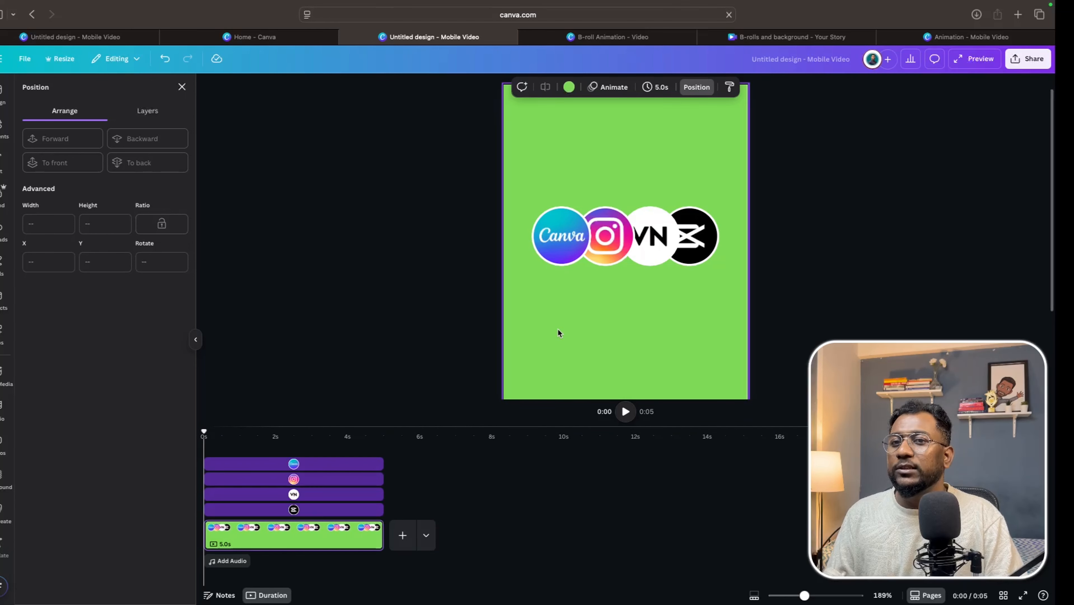
pyautogui.rightClick(302, 534)
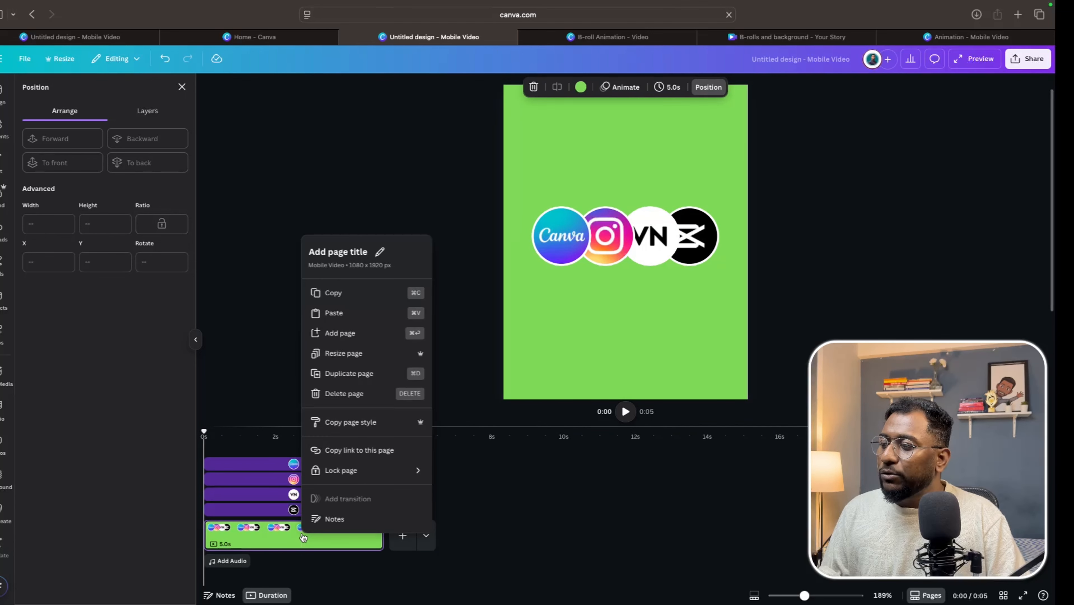
pyautogui.click(350, 381)
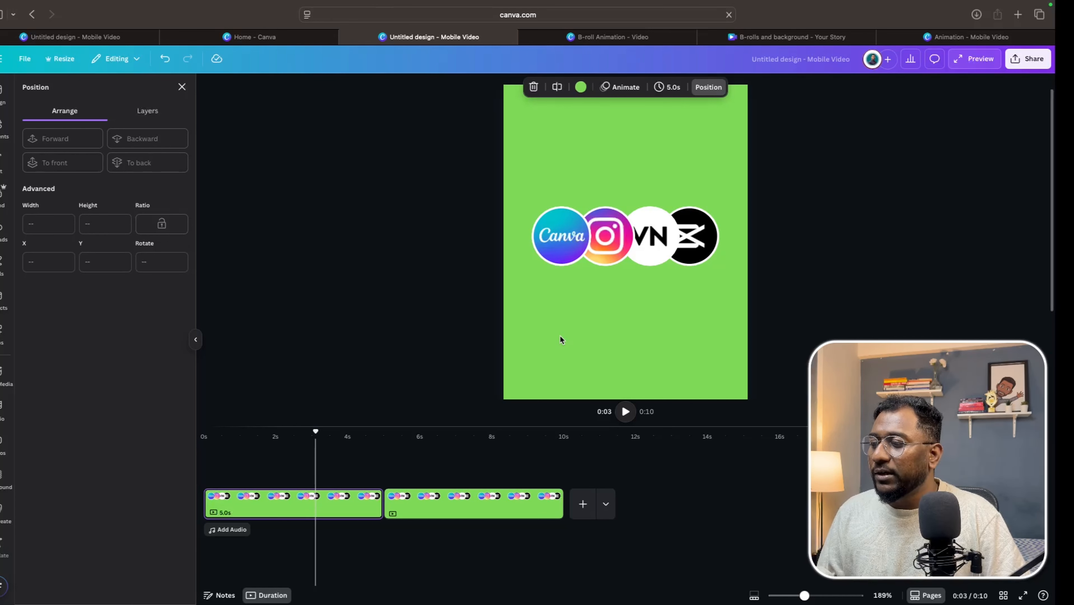
# On the first page, move the Instagram, VN and CapCut frames onto the Canva frame's position.
pyautogui.click(608, 234)
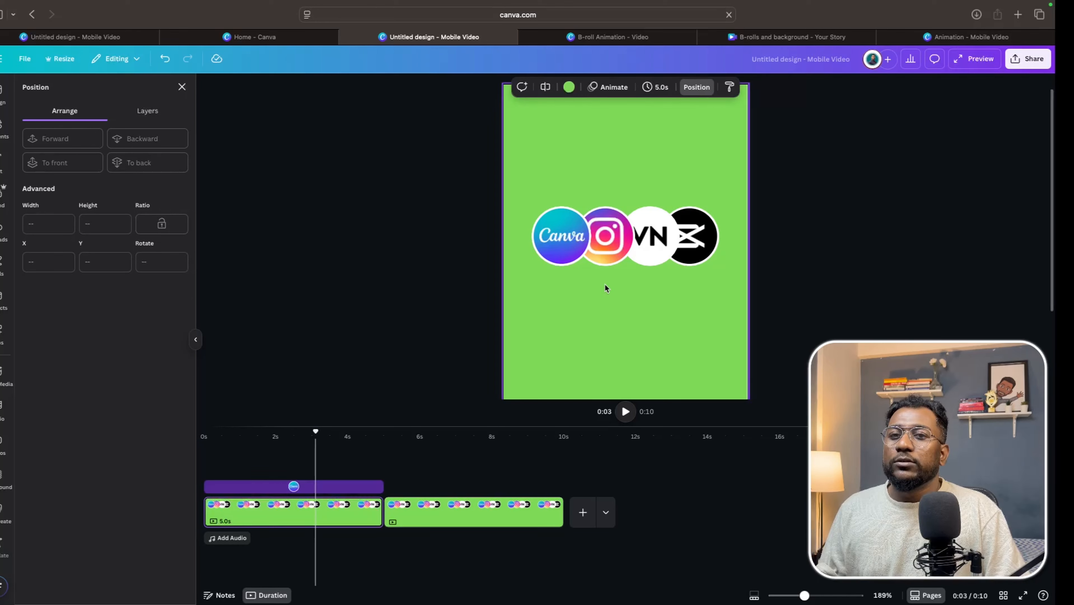
pyautogui.click(608, 234)
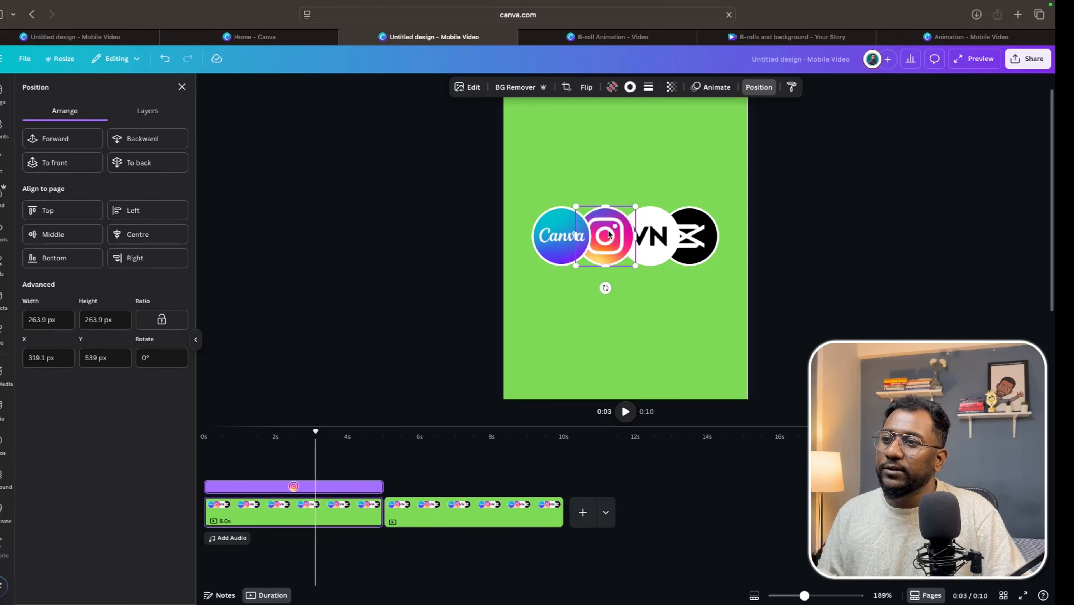
pyautogui.moveTo(615, 235); pyautogui.dragTo(570, 235)
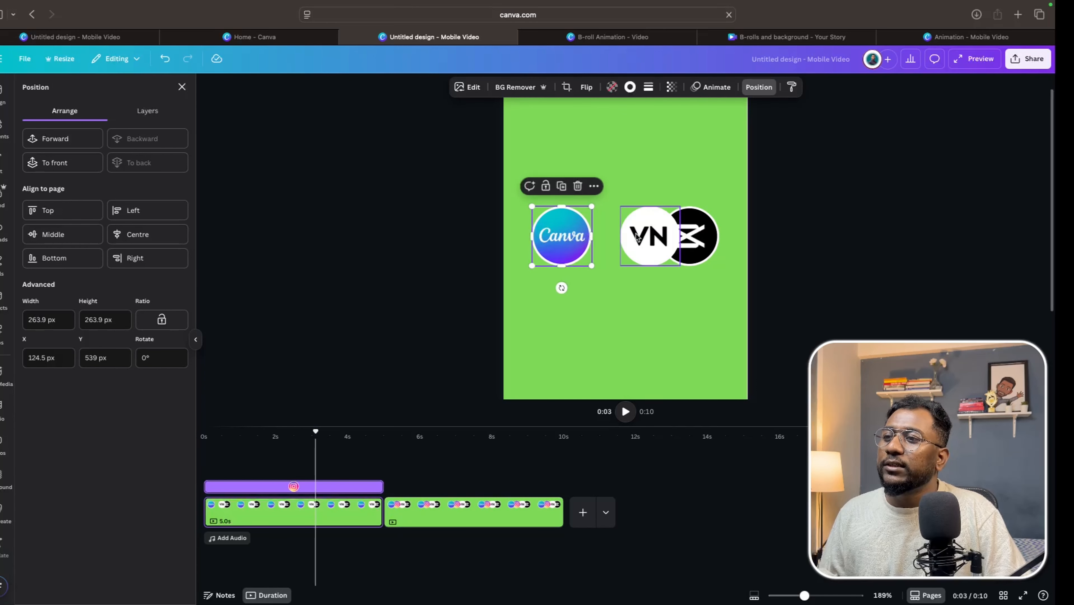
pyautogui.click(647, 235)
pyautogui.moveTo(648, 237); pyautogui.dragTo(563, 239)
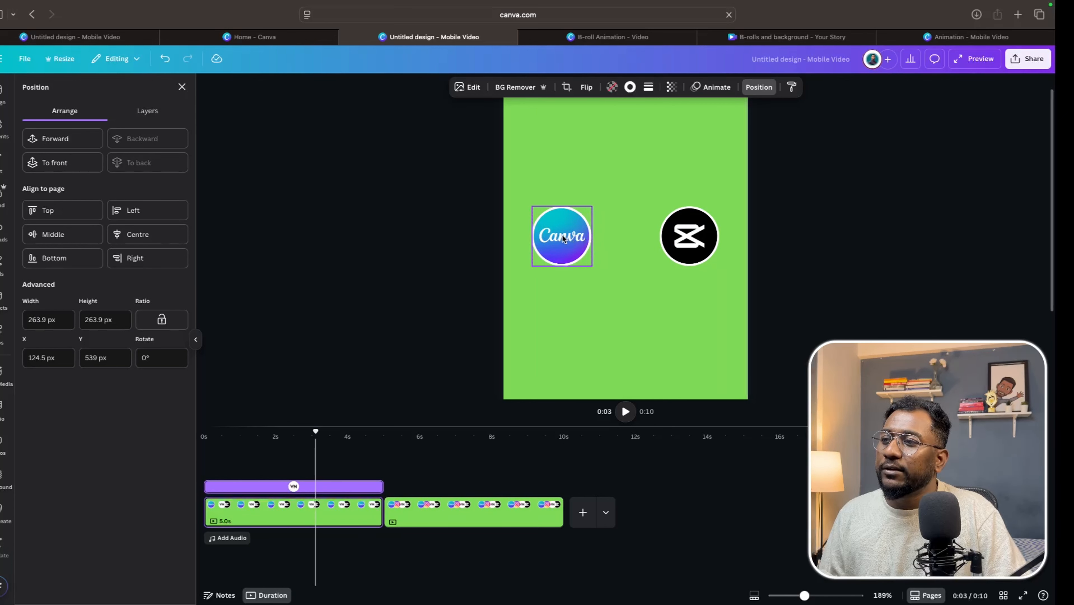
pyautogui.click(690, 239)
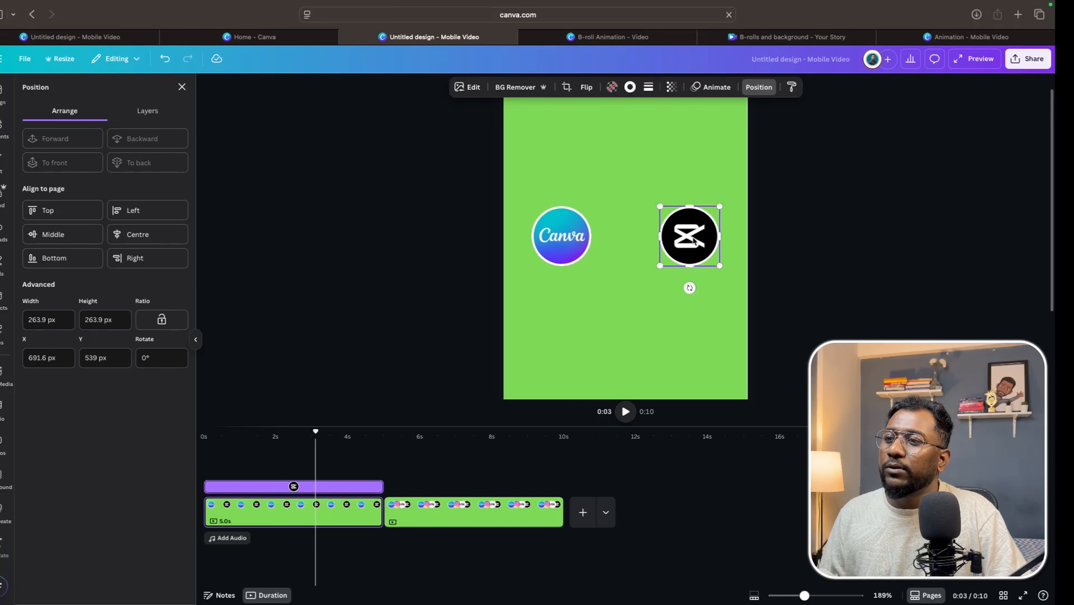
pyautogui.moveTo(690, 239); pyautogui.dragTo(567, 236)
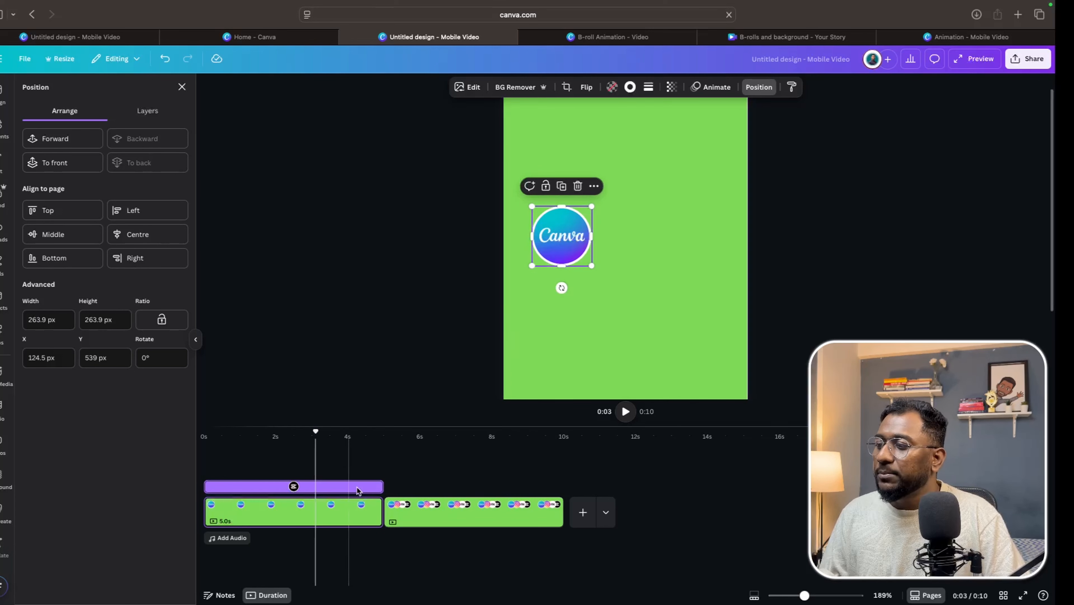
# Duplicate the first page and move the copy to the end of the timeline.
pyautogui.rightClick(350, 515)
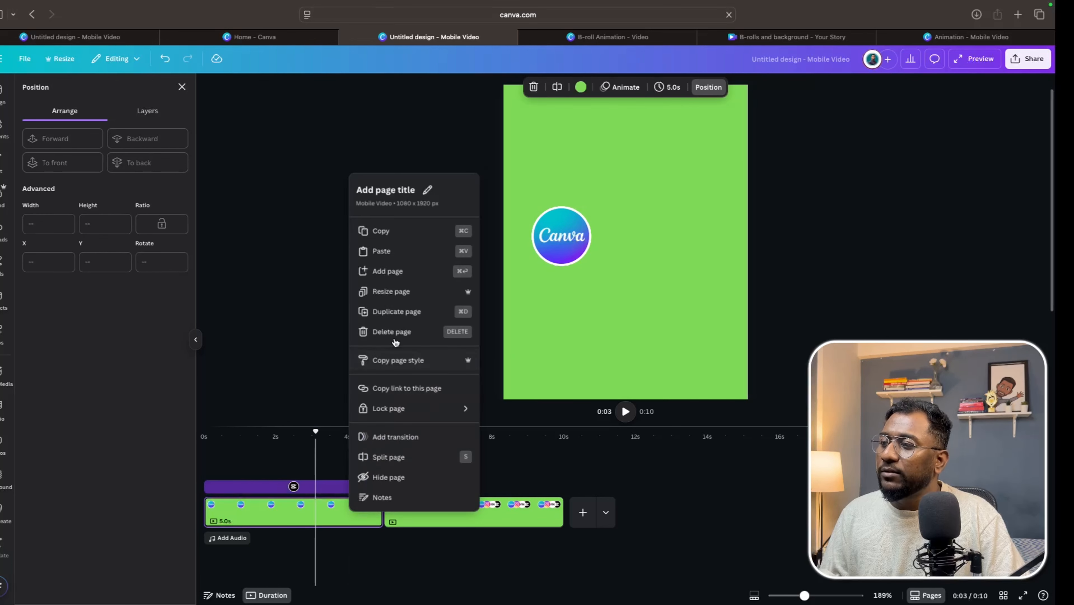
pyautogui.click(401, 317)
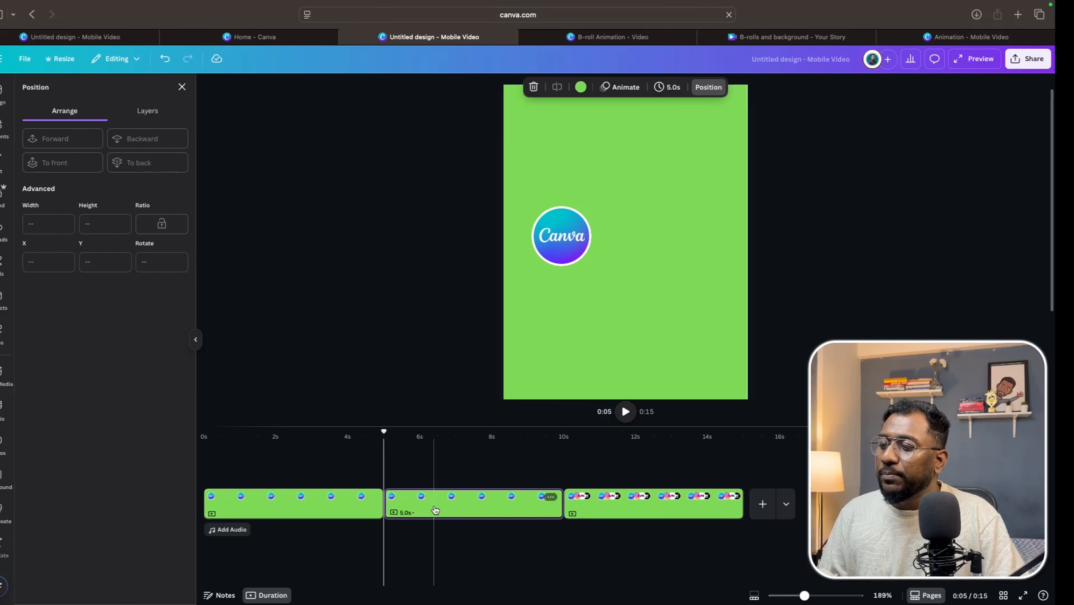
pyautogui.moveTo(435, 510); pyautogui.dragTo(648, 496)
# Apply the Rise animation at a slow speed to all frames on the first page and preview from the start.
pyautogui.click(443, 505)
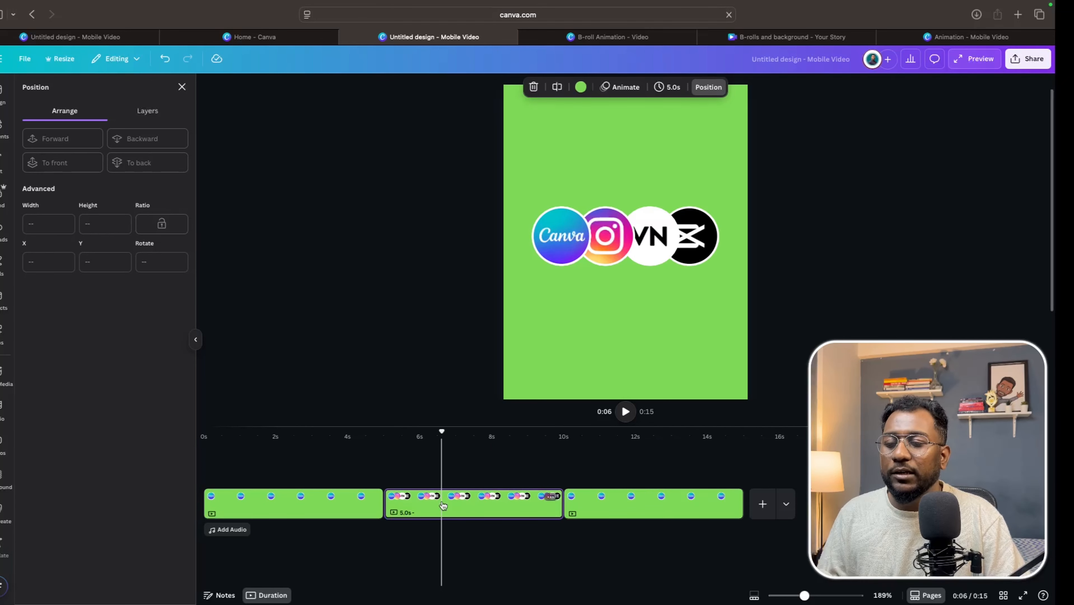
pyautogui.click(621, 500)
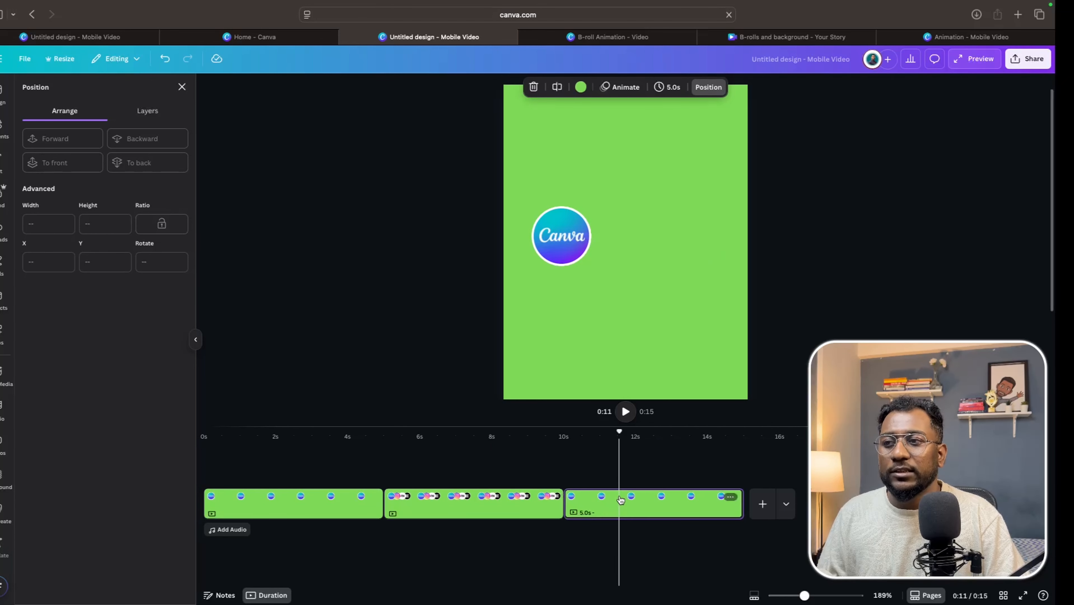
pyautogui.click(326, 508)
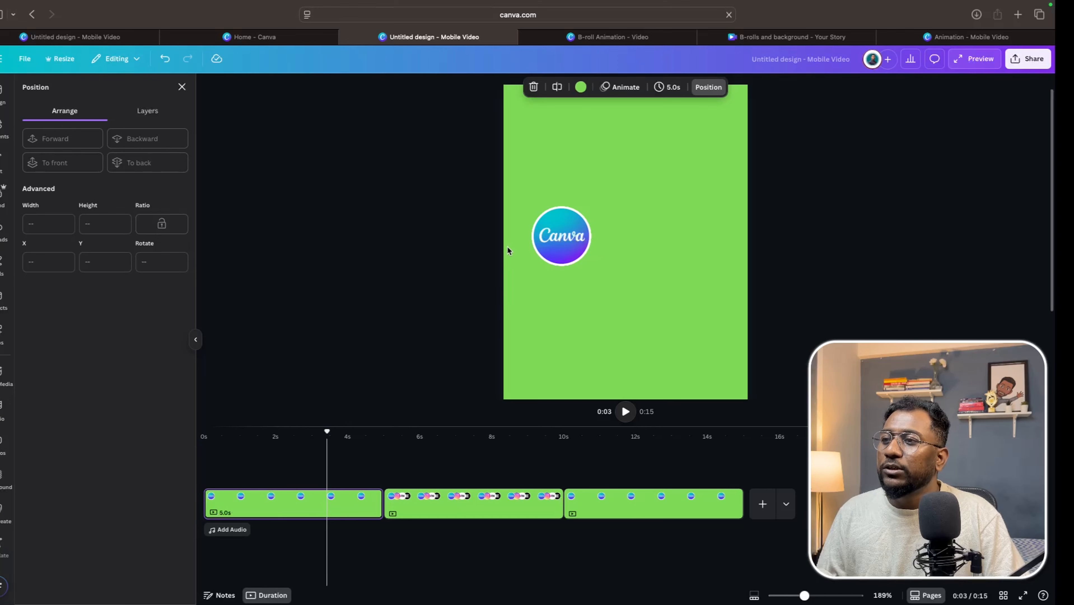
pyautogui.click(512, 176)
pyautogui.moveTo(505, 187); pyautogui.dragTo(604, 287)
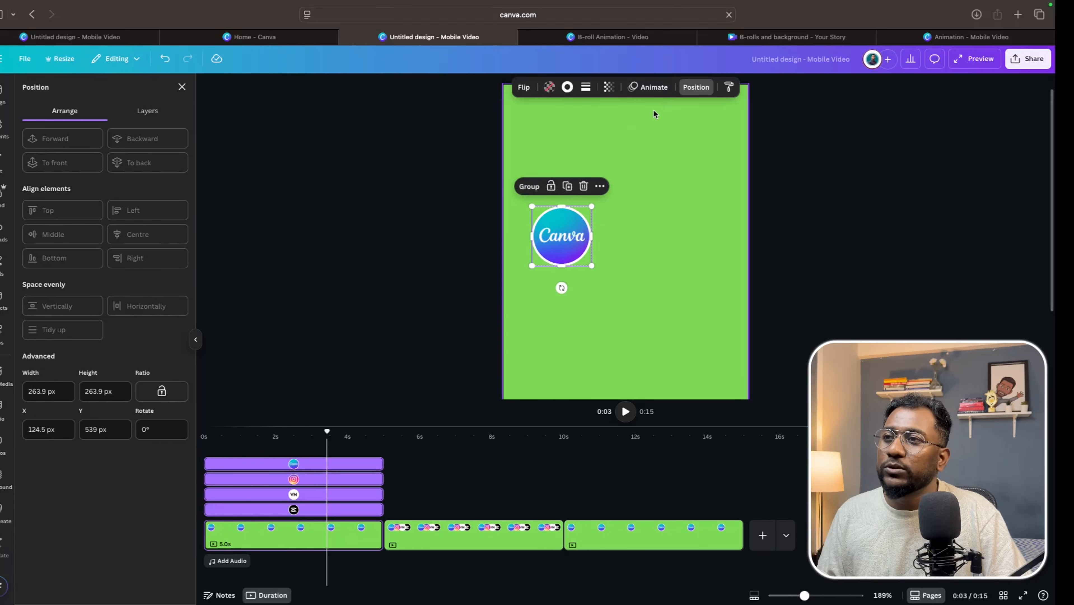
pyautogui.click(650, 87)
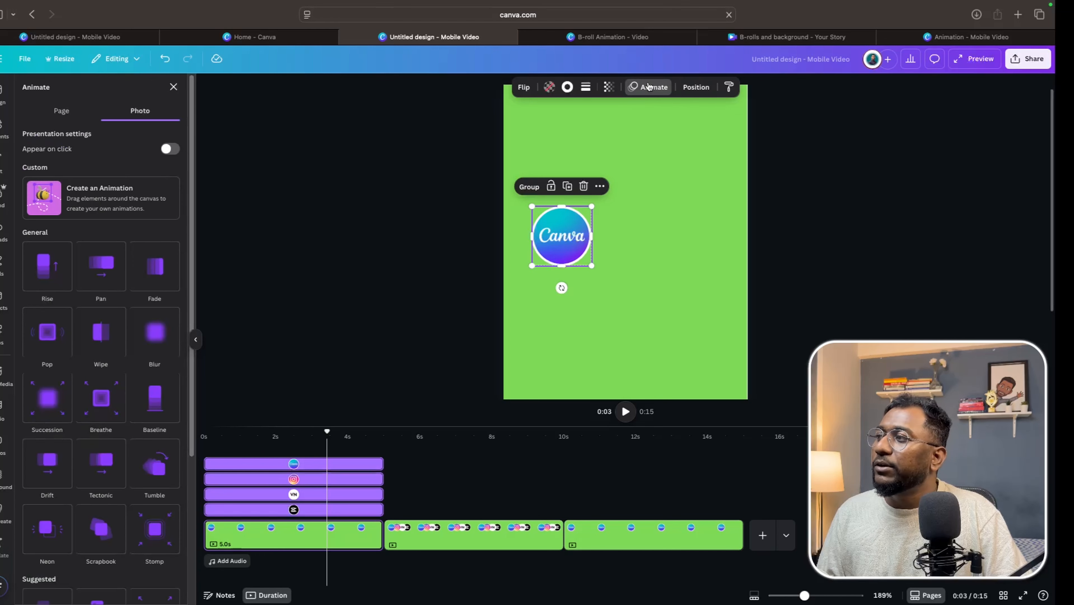
pyautogui.click(54, 282)
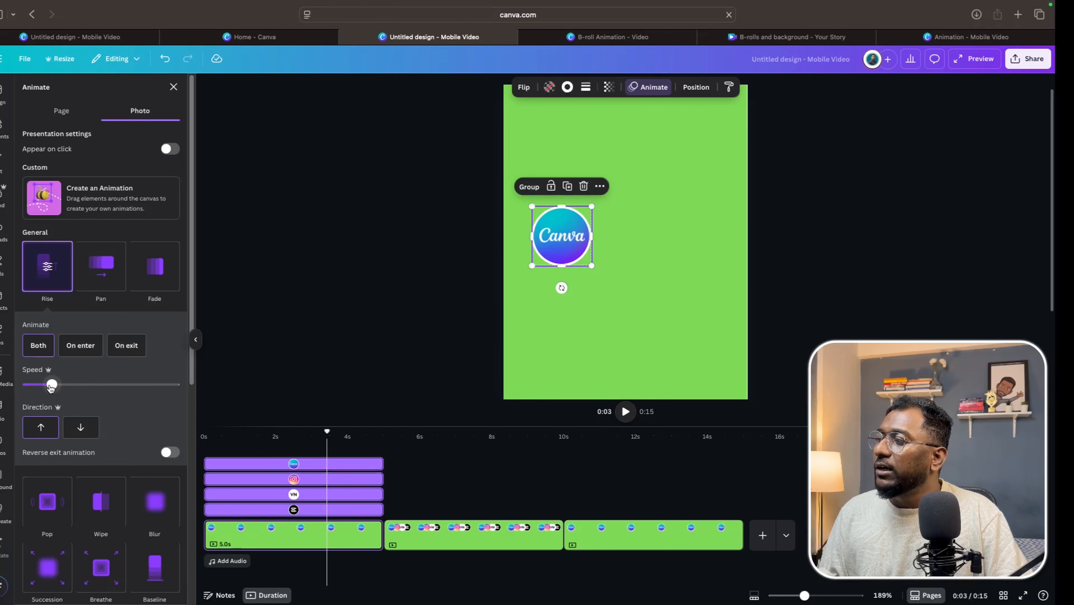
pyautogui.moveTo(51, 386); pyautogui.dragTo(40, 388)
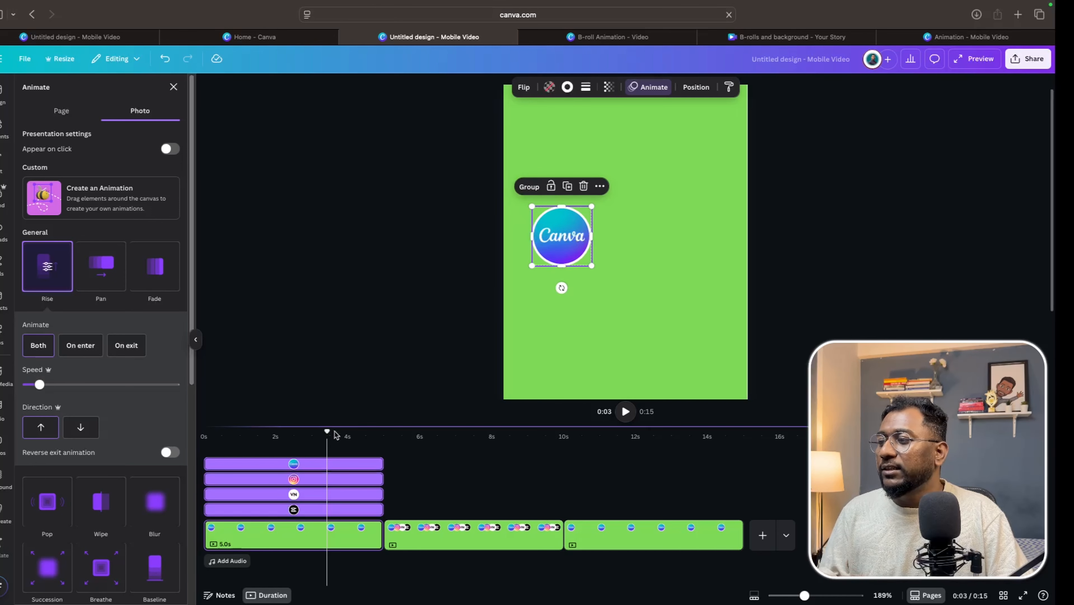
pyautogui.moveTo(327, 431); pyautogui.dragTo(205, 429)
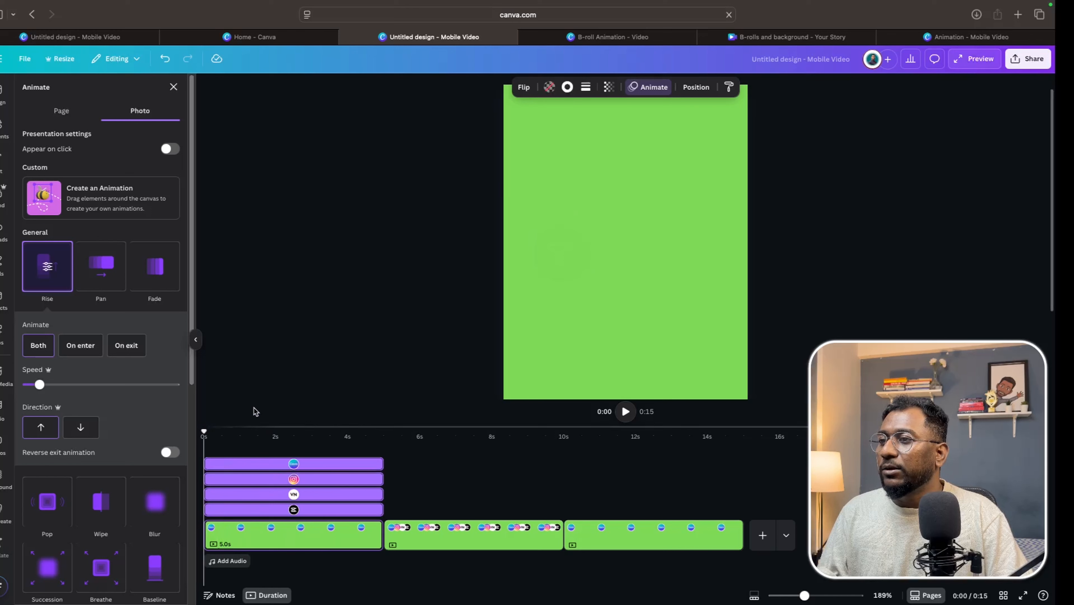
pyautogui.press('space')
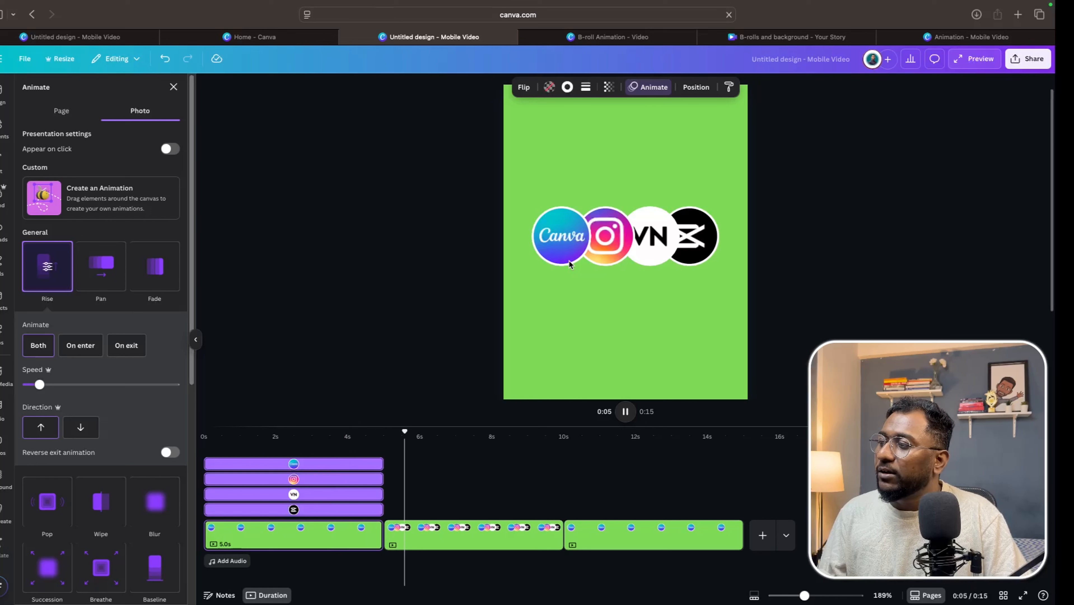
# Add the Match & Move transition between pages, preview it, and apply it between all pages.
pyautogui.click(435, 536)
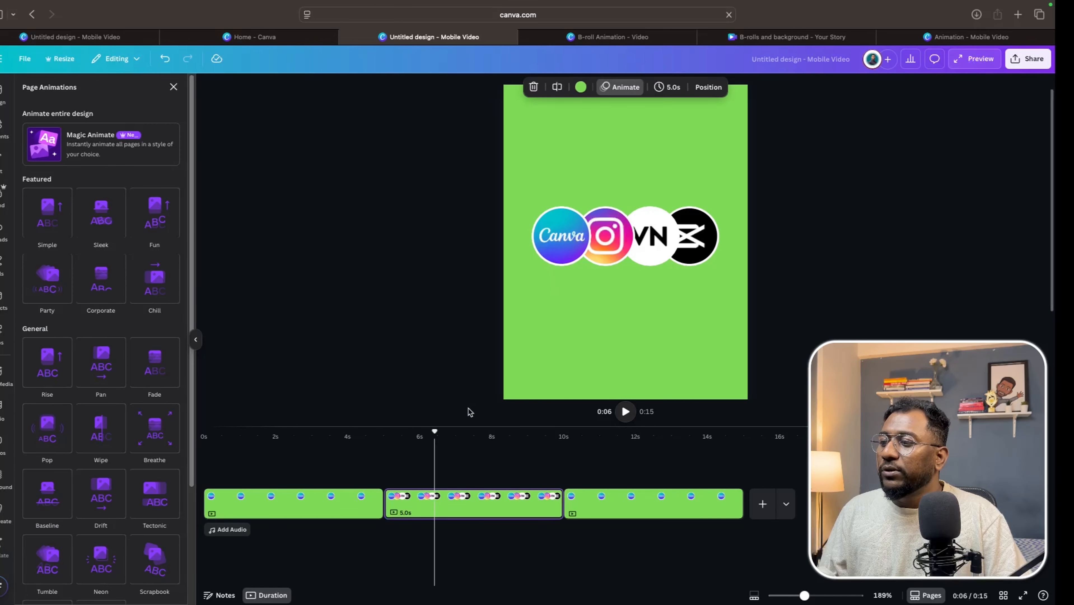
pyautogui.moveTo(384, 499)
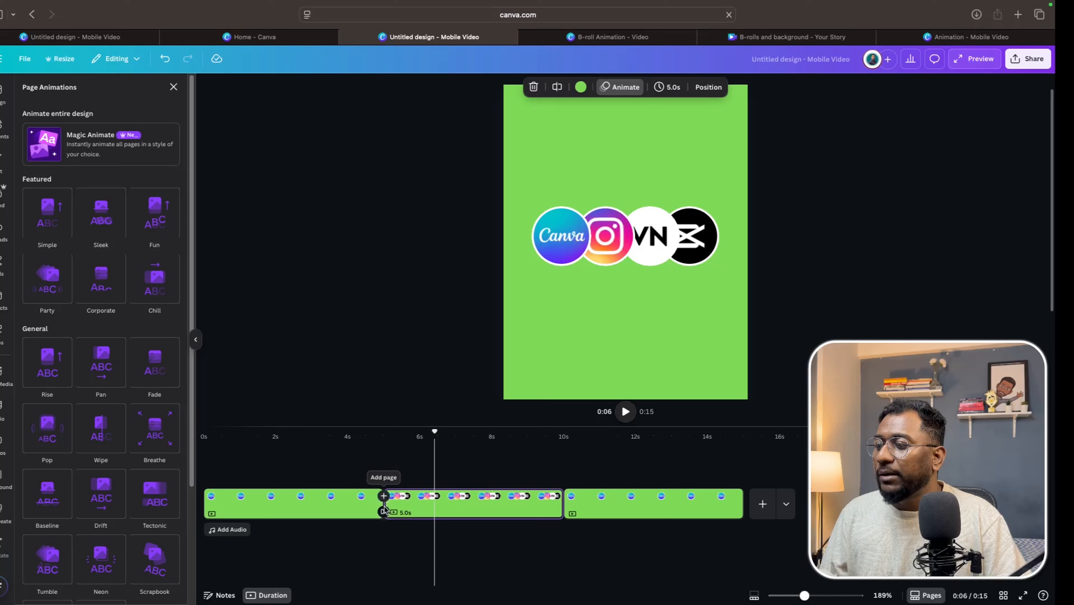
pyautogui.click(384, 512)
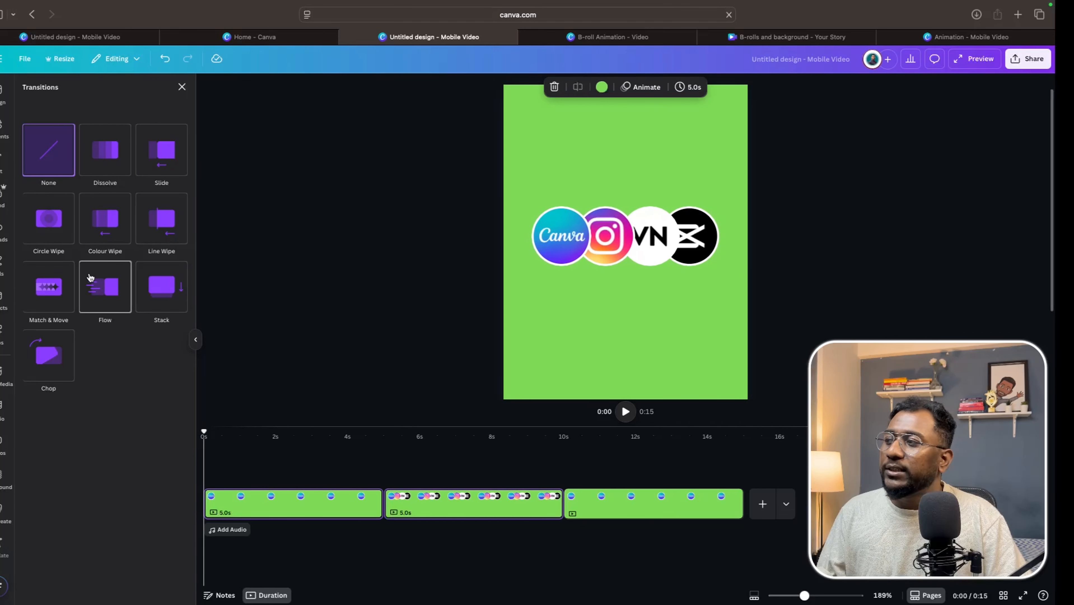
pyautogui.click(59, 297)
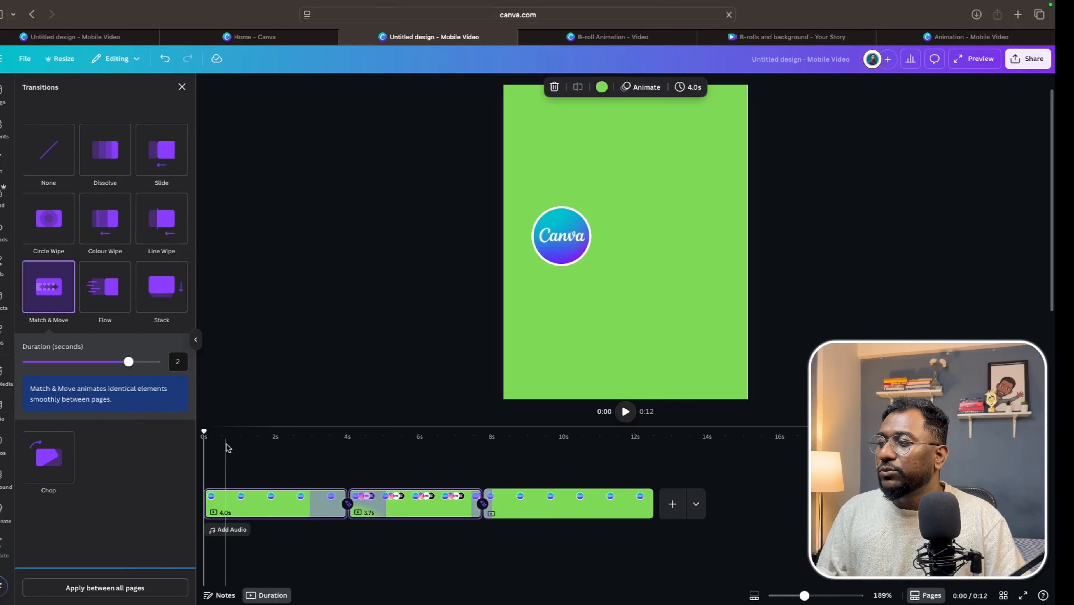
pyautogui.click(629, 417)
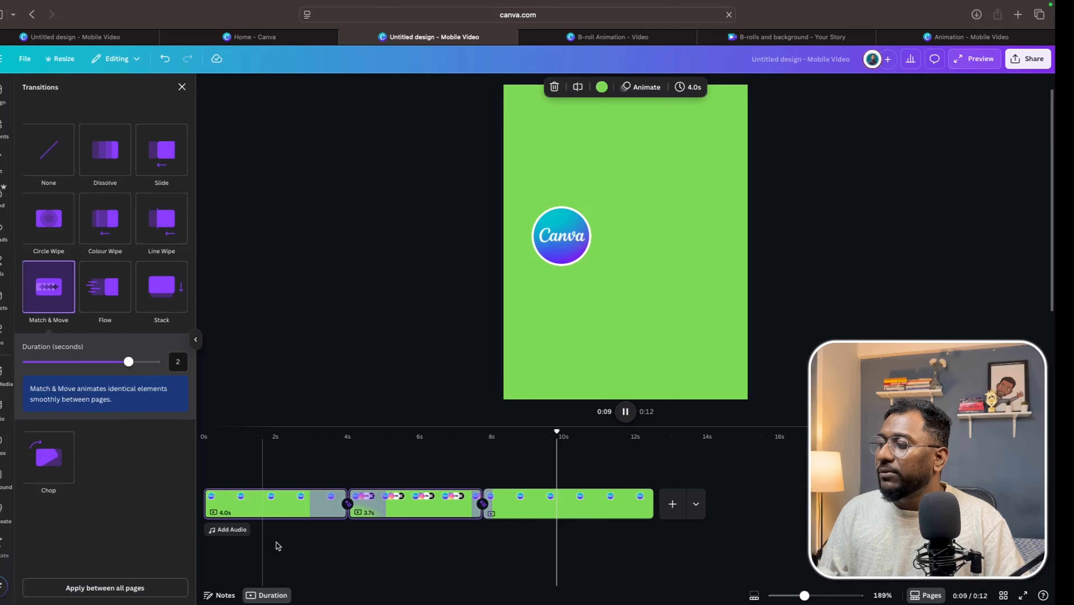
pyautogui.click(123, 588)
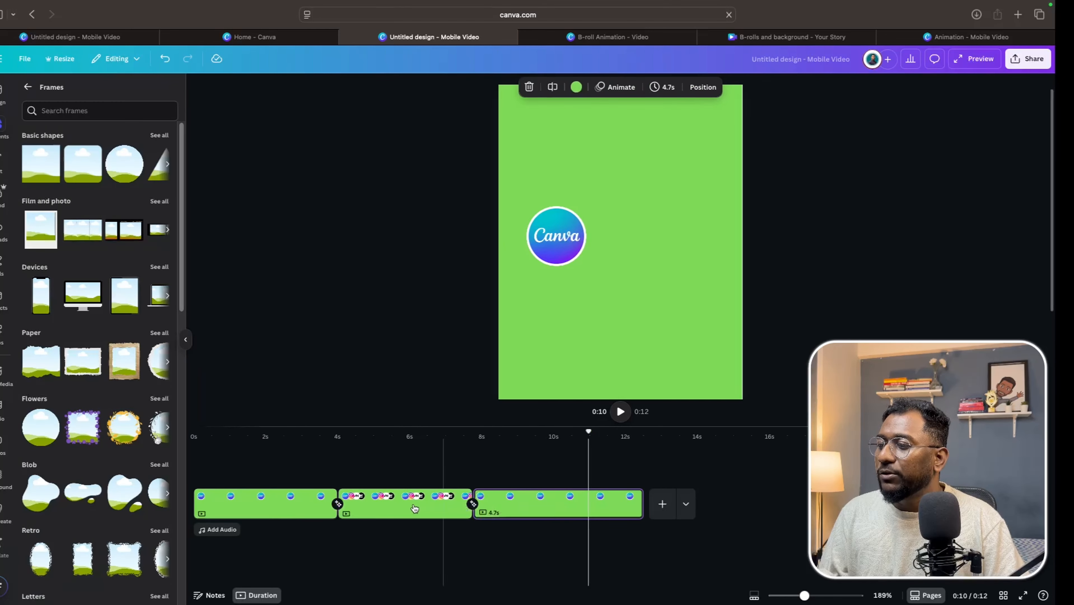
# Shorten the first page to about 2.5 seconds and preview the video from the start.
pyautogui.moveTo(589, 433); pyautogui.dragTo(194, 449)
pyautogui.press('space')
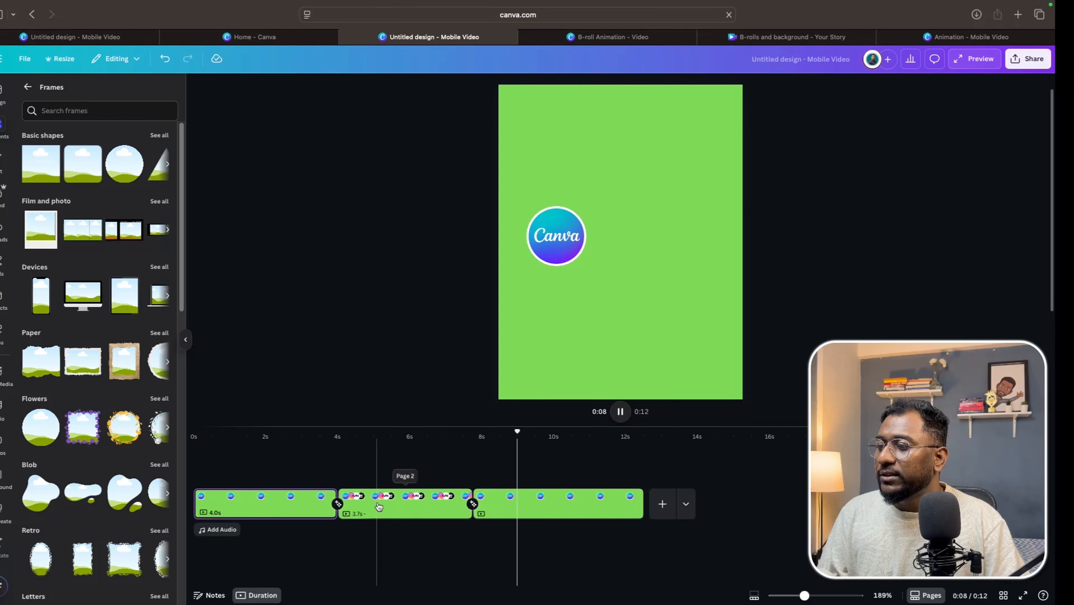
pyautogui.click(272, 477)
pyautogui.moveTo(272, 433); pyautogui.dragTo(175, 437)
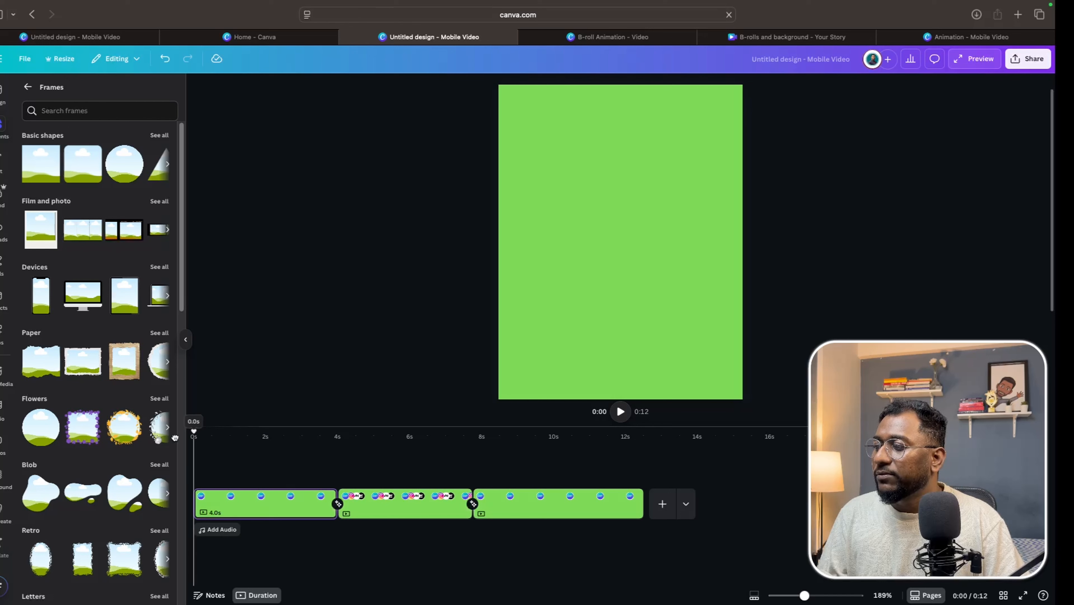
pyautogui.press('space')
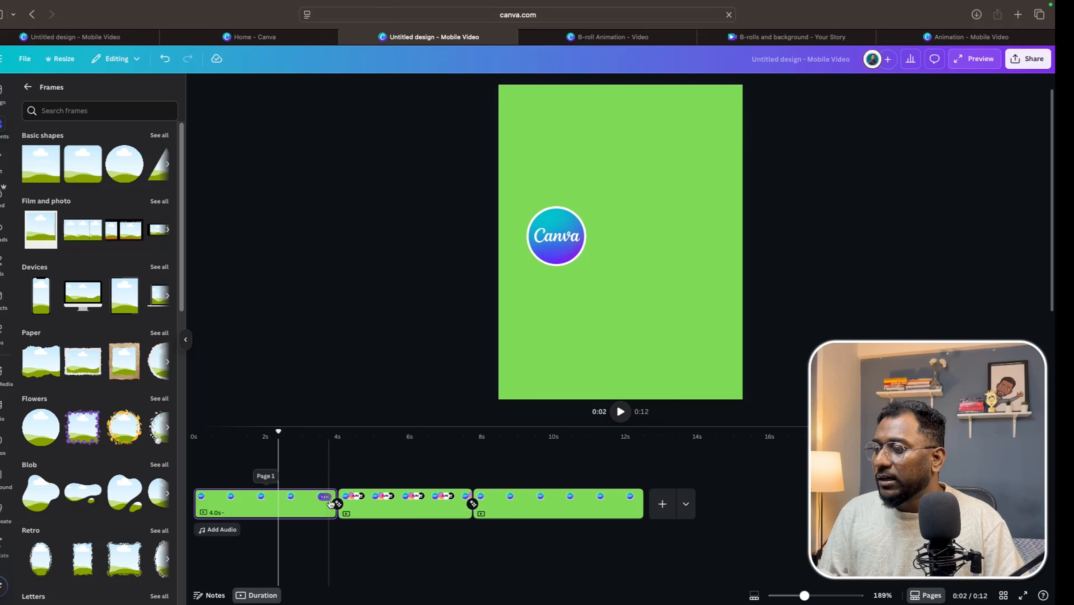
pyautogui.moveTo(329, 508); pyautogui.dragTo(273, 508)
pyautogui.press('space')
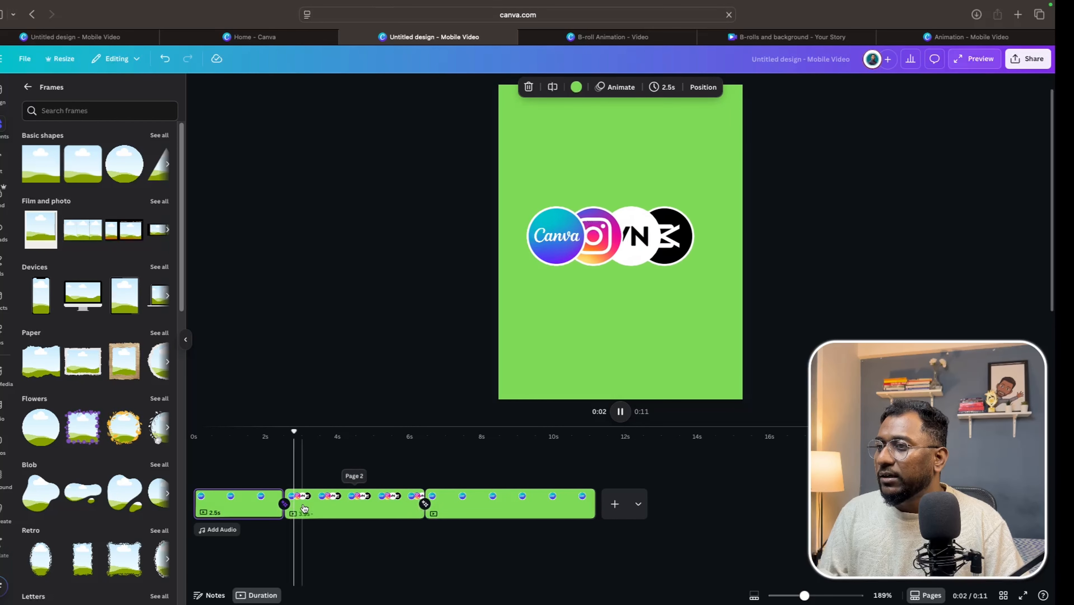
# Shorten the second page to about 2 seconds and replay the video from the start.
pyautogui.click(308, 508)
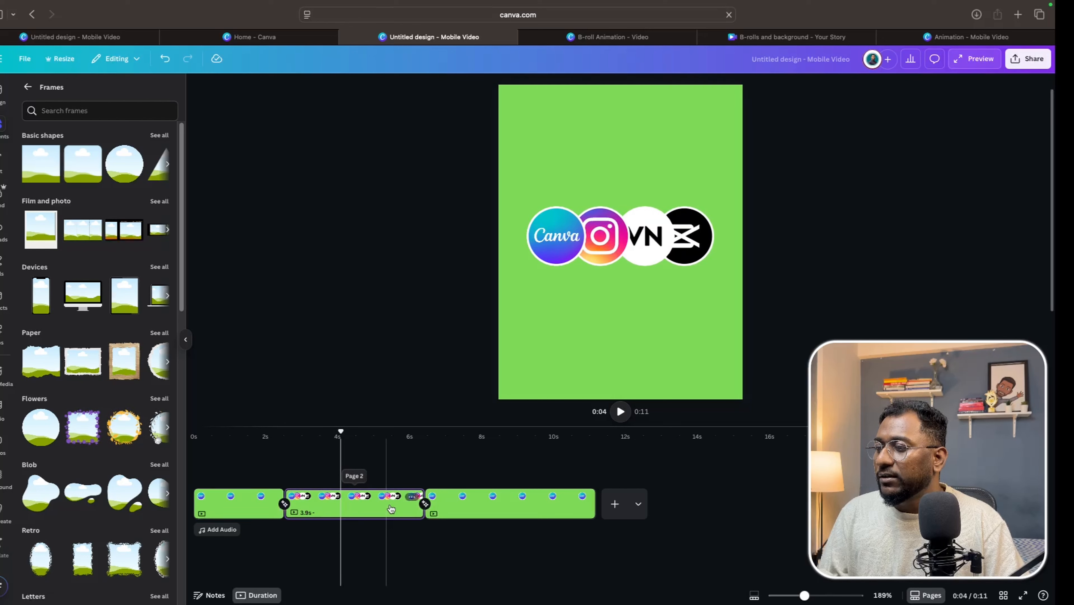
pyautogui.press('space')
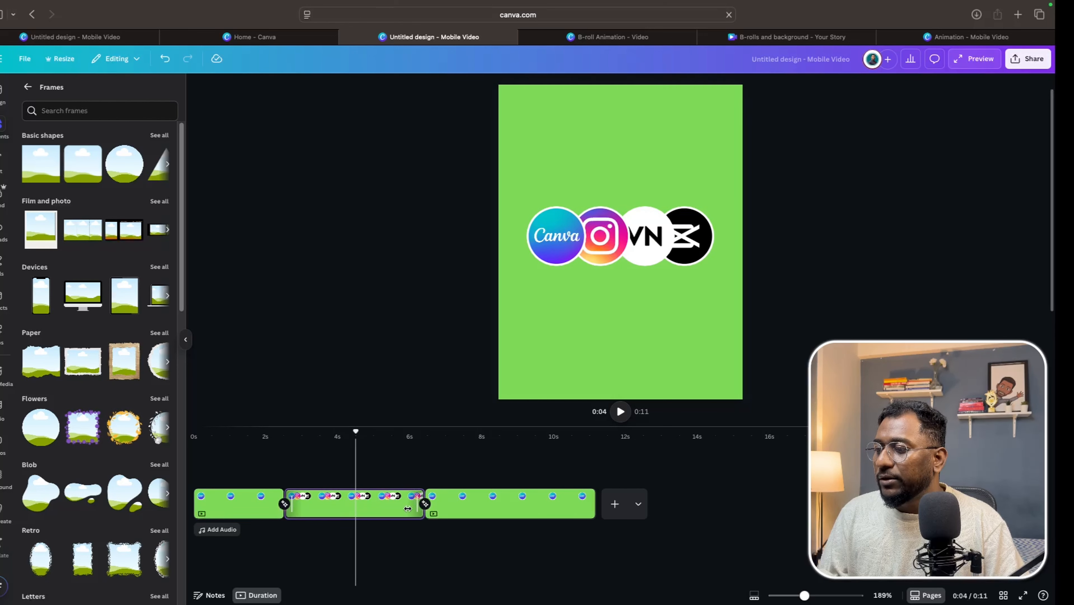
pyautogui.moveTo(408, 508); pyautogui.dragTo(350, 508)
pyautogui.moveTo(352, 433); pyautogui.dragTo(199, 439)
pyautogui.press('space')
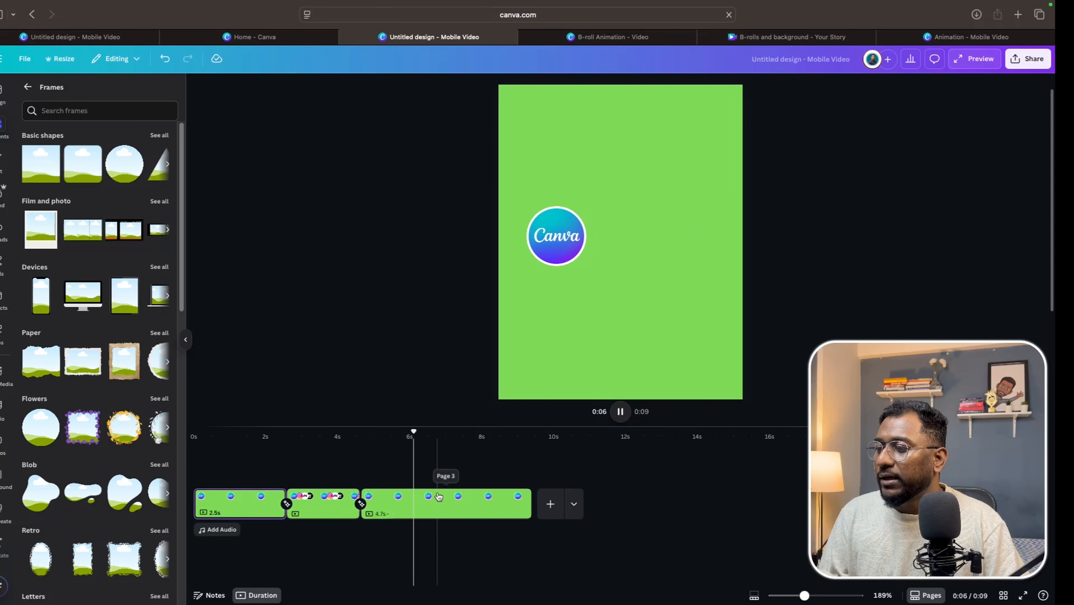
# Shorten the third page to about 2.1 seconds and play the second page.
pyautogui.click(439, 503)
pyautogui.moveTo(527, 503); pyautogui.dragTo(430, 504)
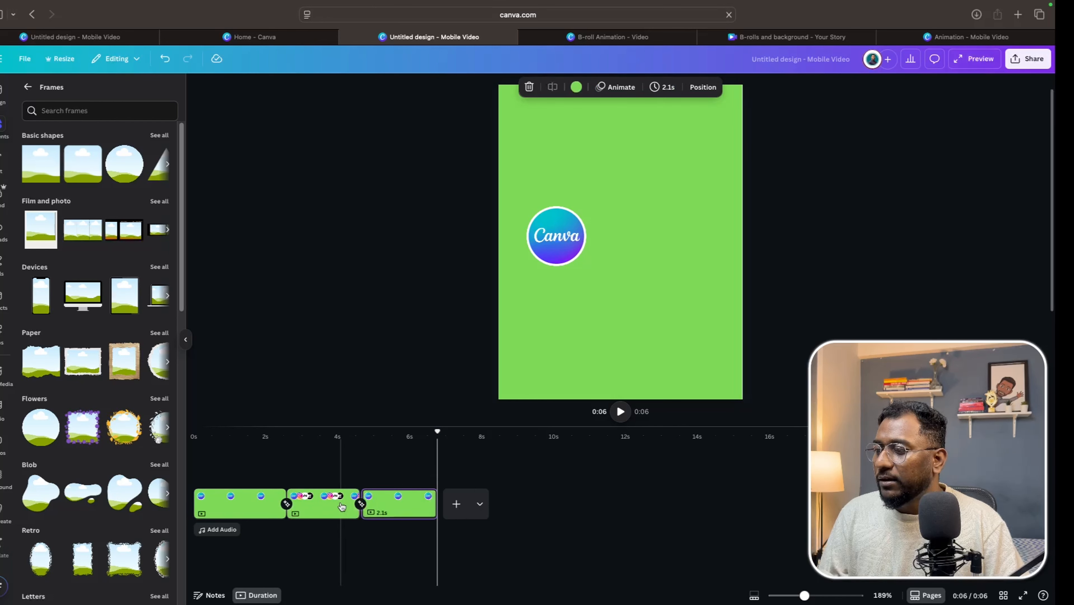
pyautogui.click(340, 503)
pyautogui.press('space')
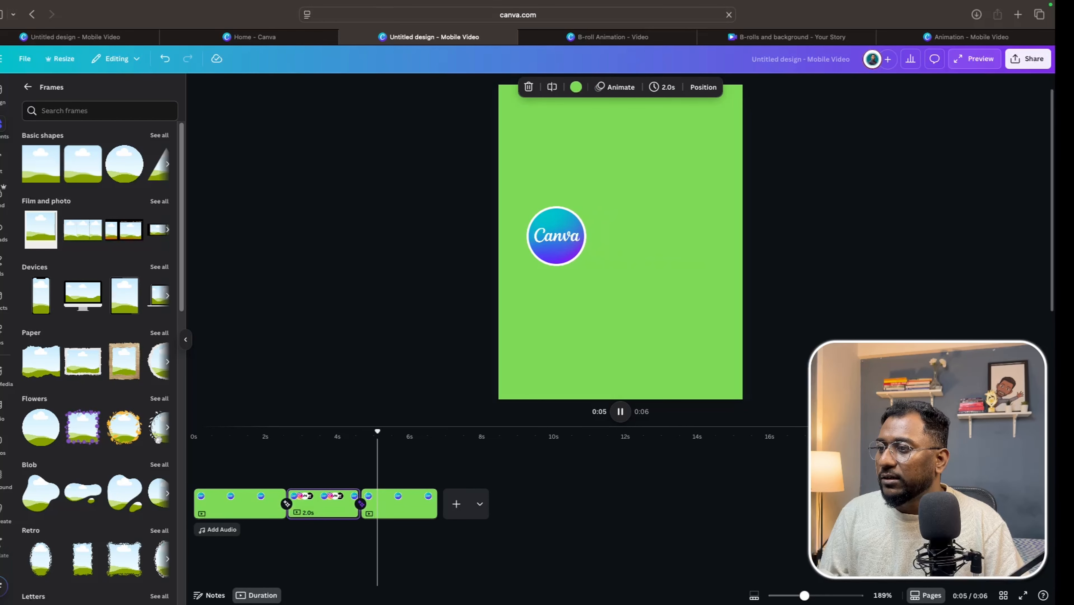
# Trim the end of the second page slightly and preview the video from the start.
pyautogui.click(345, 498)
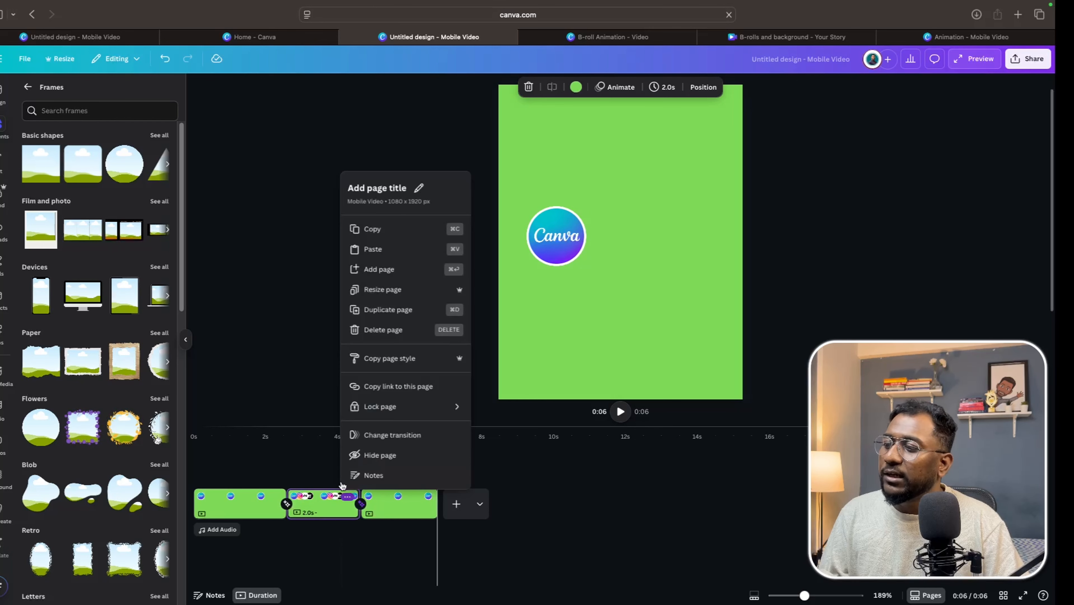
pyautogui.click(322, 474)
pyautogui.click(322, 505)
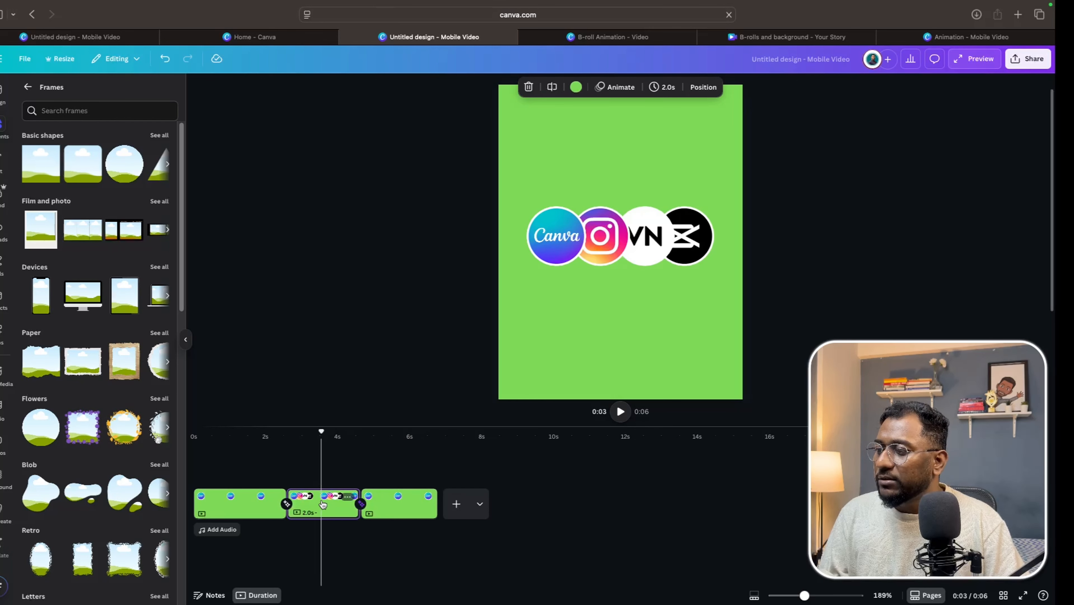
pyautogui.press('space')
pyautogui.press('space')
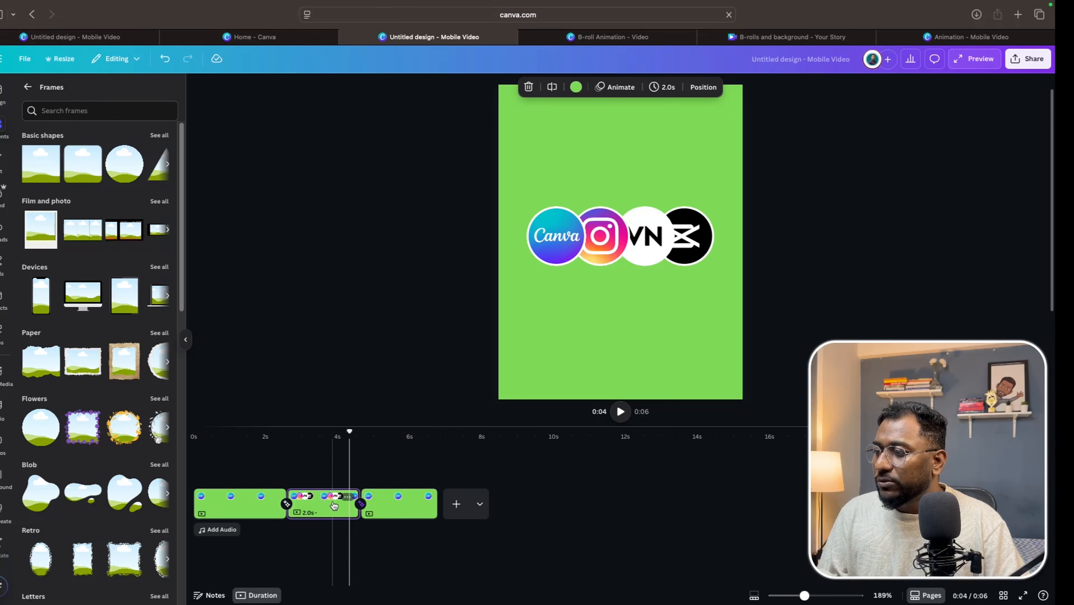
pyautogui.moveTo(351, 502); pyautogui.dragTo(344, 502)
pyautogui.moveTo(350, 437); pyautogui.dragTo(264, 441)
pyautogui.press('space')
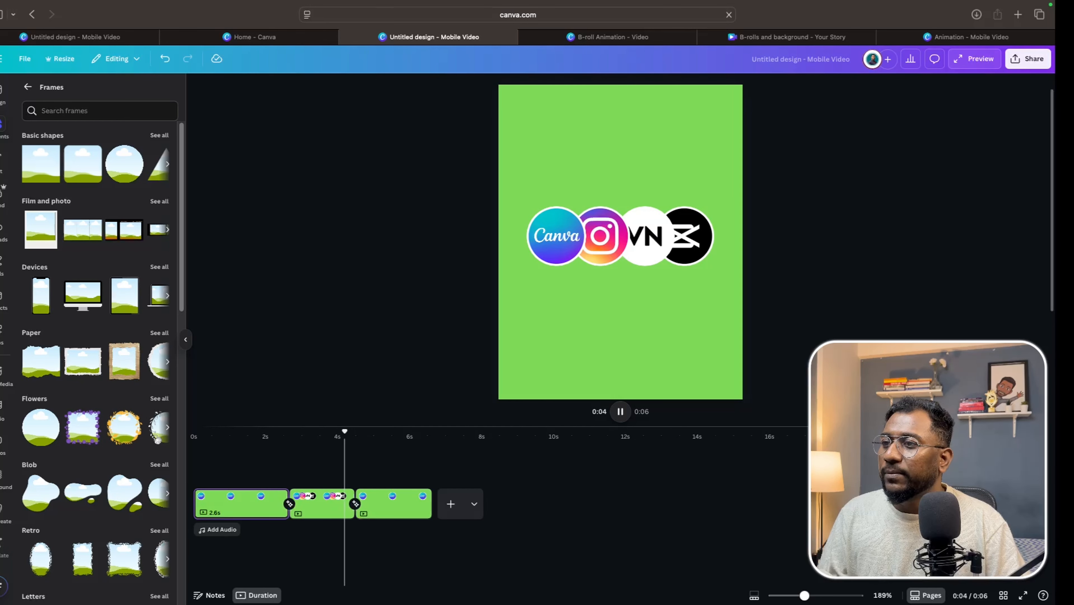
# Set the Match & Move transition between the second and third pages to 1 second and preview from the start.
pyautogui.click(386, 513)
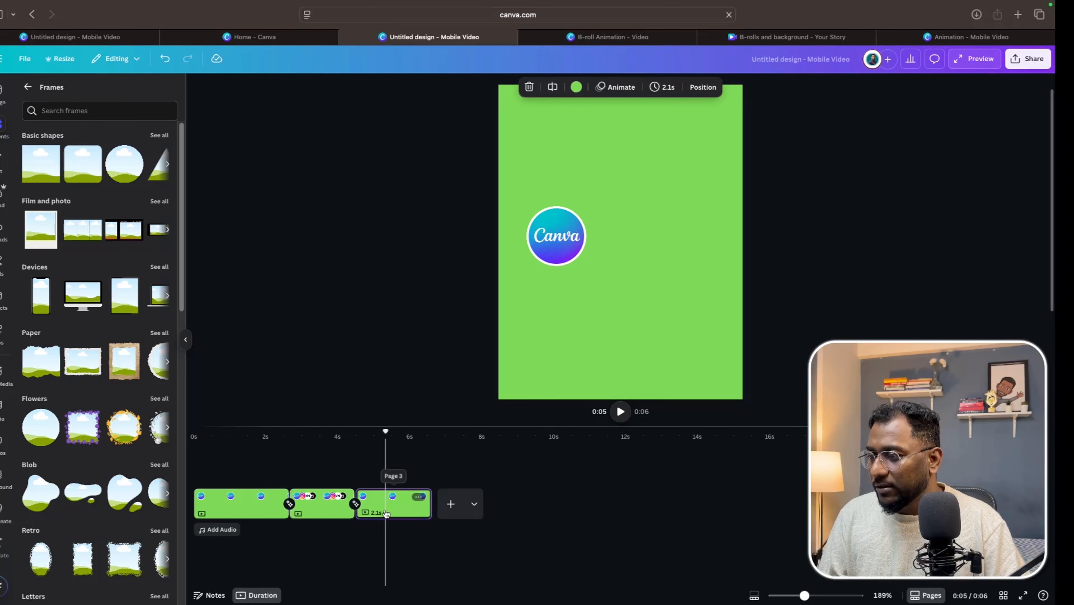
pyautogui.click(355, 504)
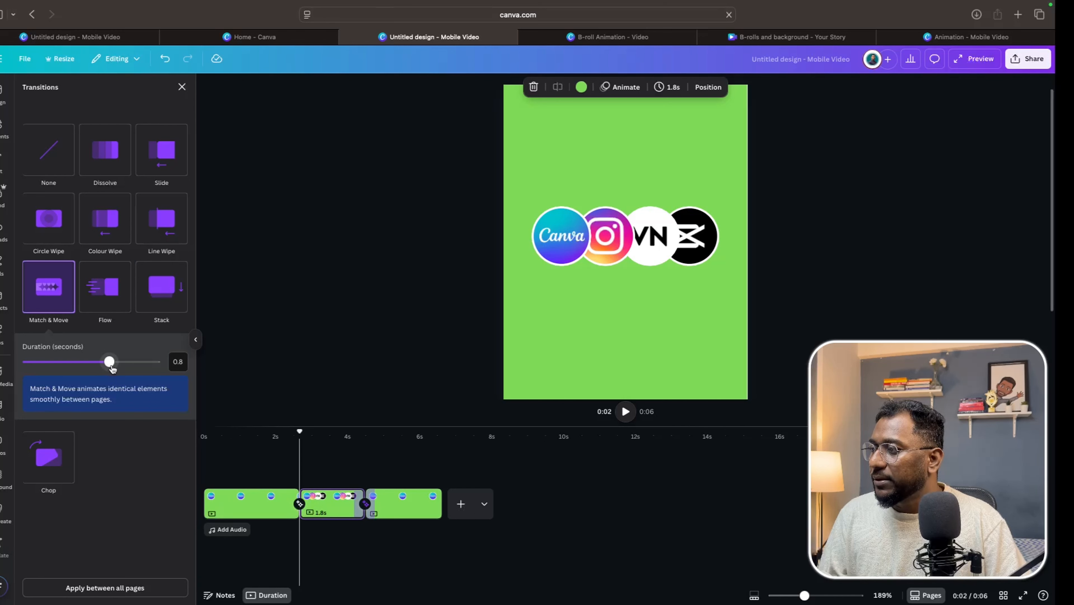
pyautogui.moveTo(127, 368); pyautogui.dragTo(139, 366)
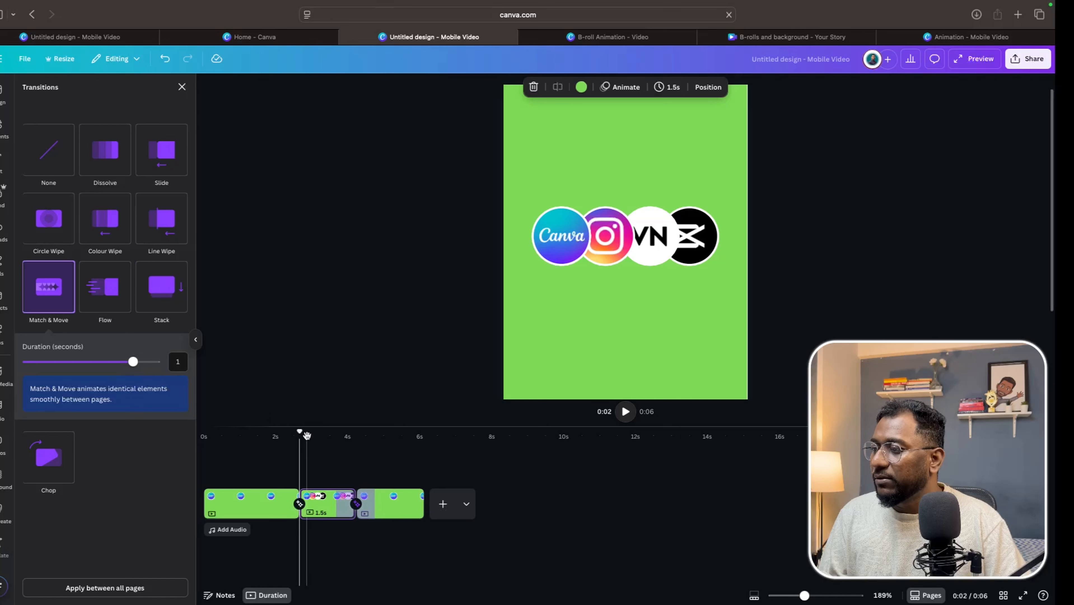
pyautogui.moveTo(299, 436); pyautogui.dragTo(235, 439)
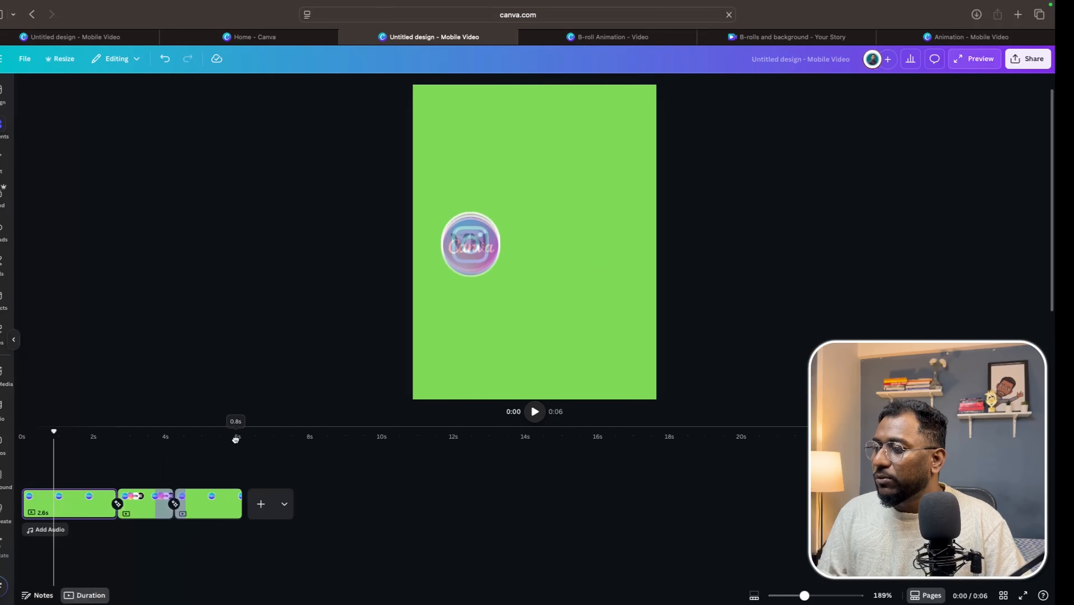
pyautogui.press('space')
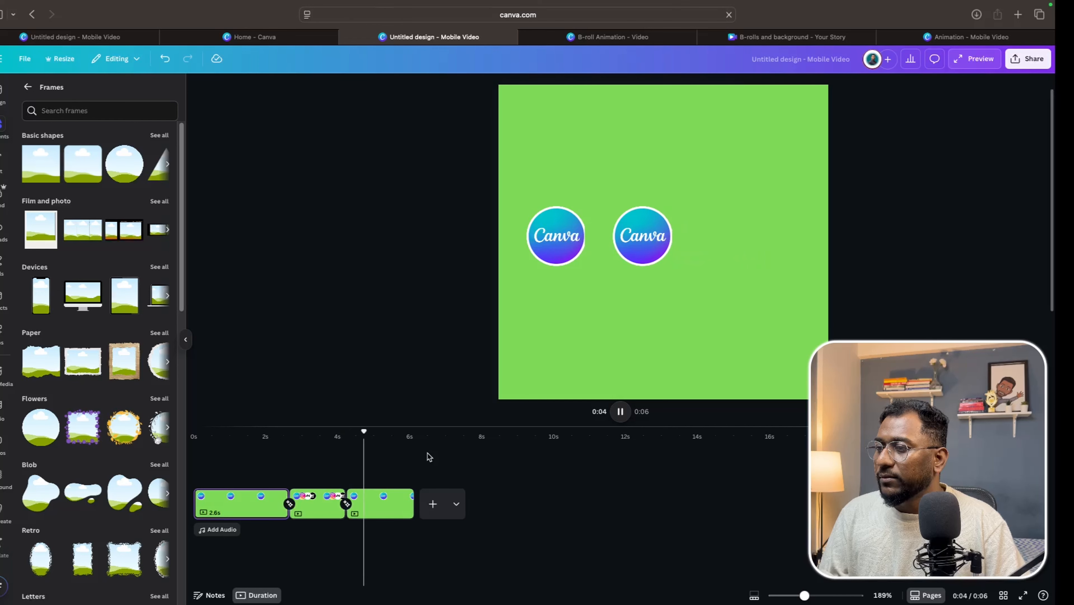
# Shorten the Canva frame's display time on the first page and preview the video from the start.
pyautogui.click(561, 250)
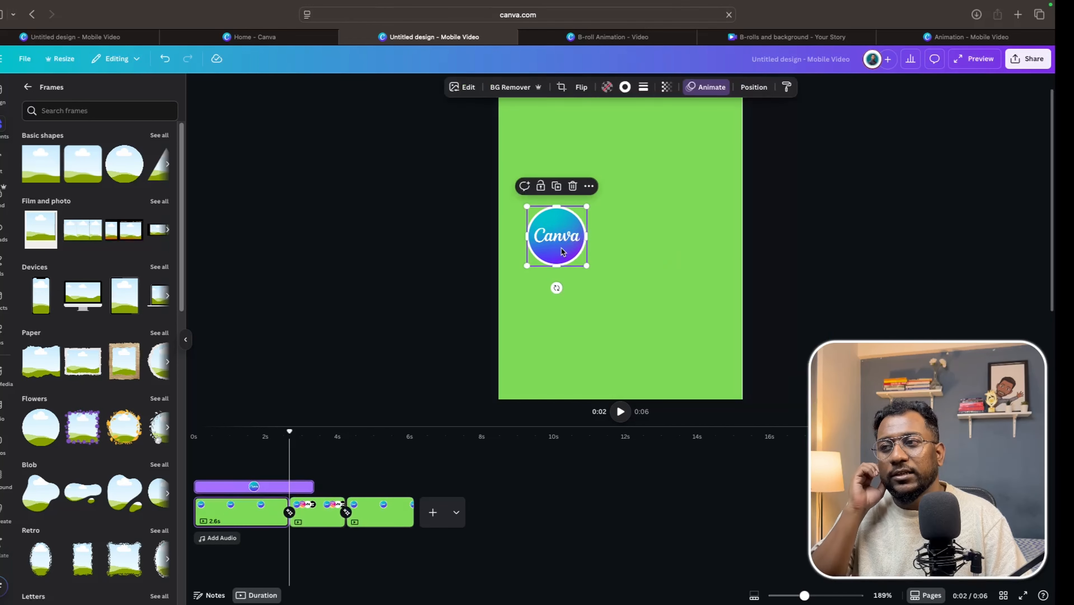
pyautogui.moveTo(299, 484)
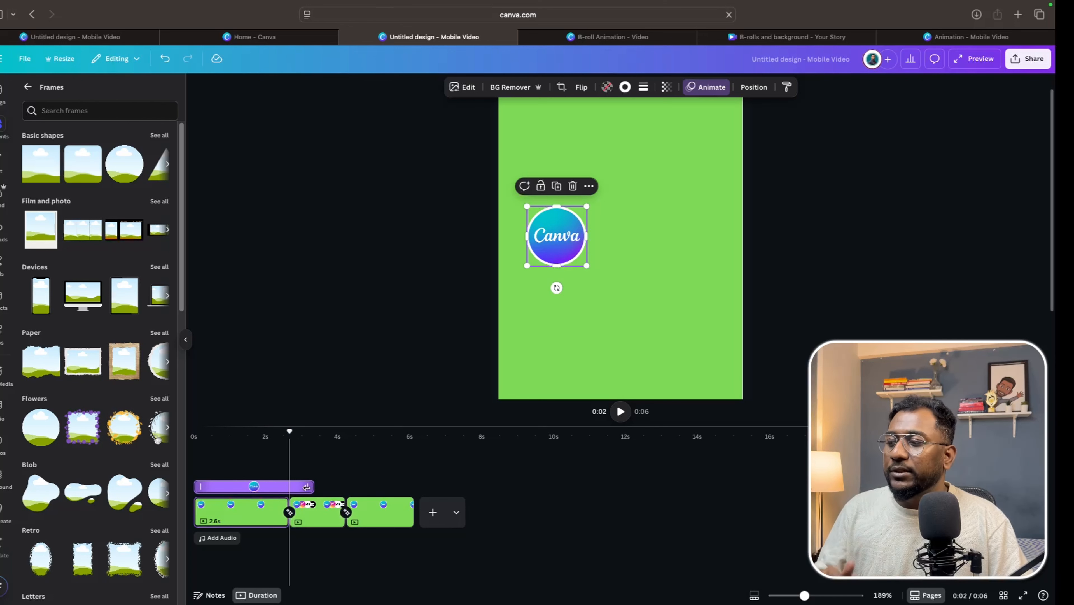
pyautogui.moveTo(311, 486); pyautogui.dragTo(284, 486)
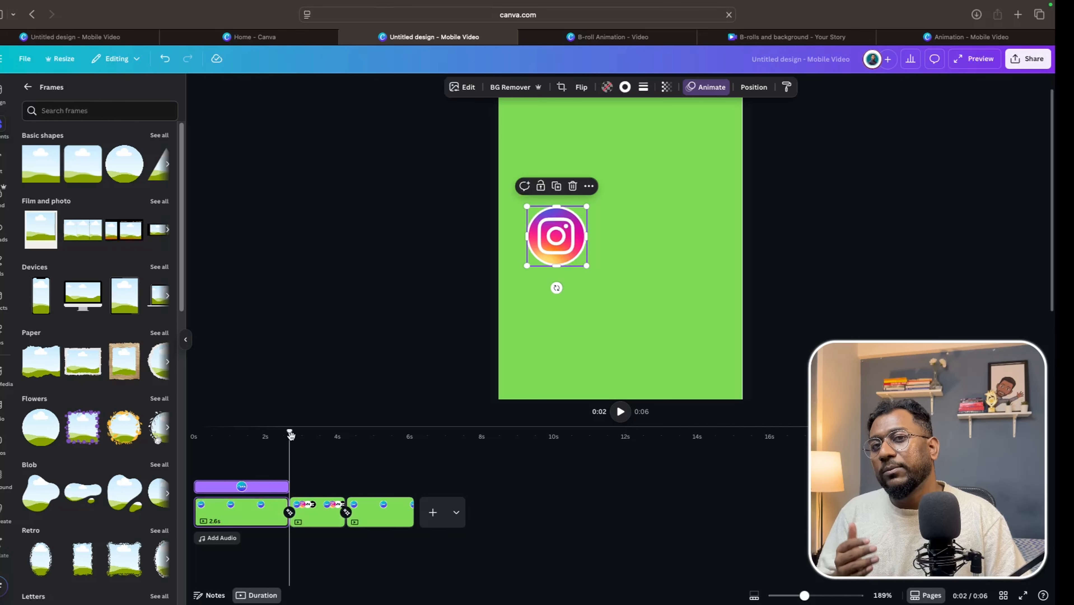
pyautogui.moveTo(291, 436); pyautogui.dragTo(194, 437)
pyautogui.press('space')
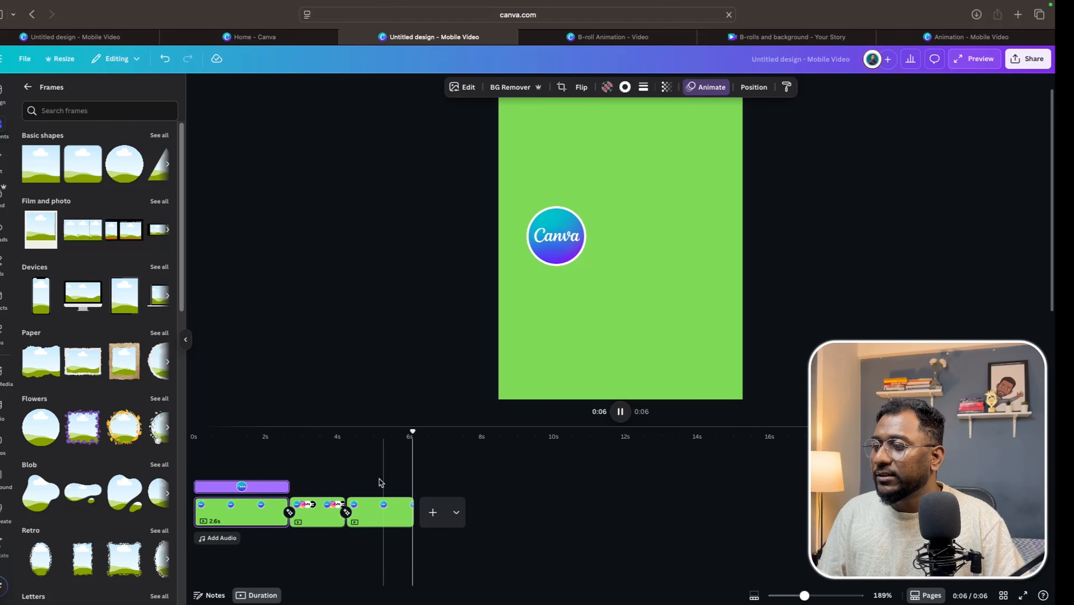
# Shorten the last page to about 1.5 seconds and open the sharing options to export the video.
pyautogui.click(379, 507)
pyautogui.moveTo(407, 511); pyautogui.dragTo(402, 511)
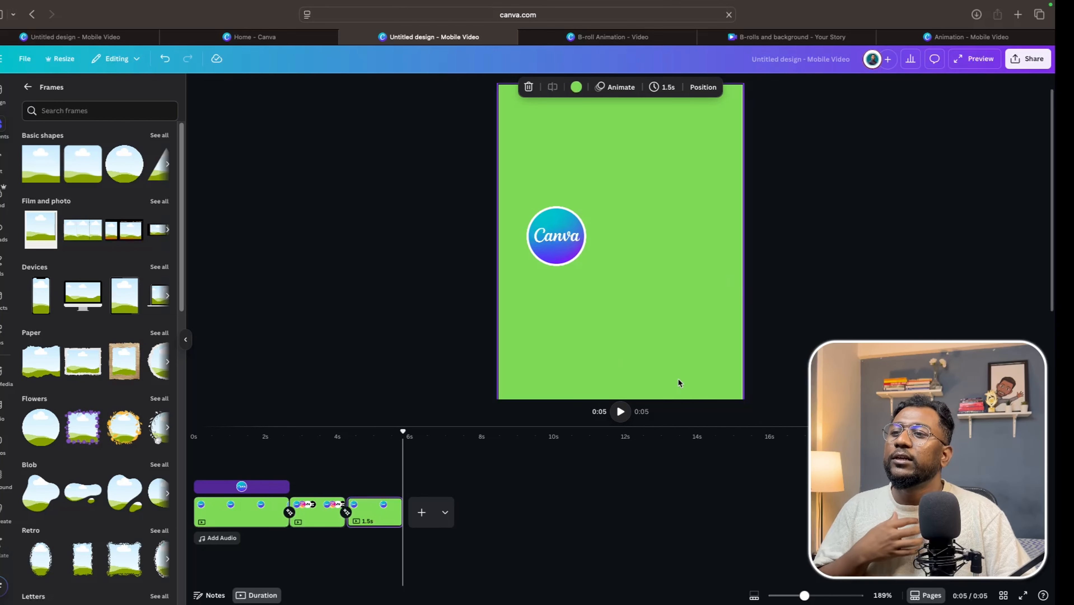
pyautogui.click(797, 595)
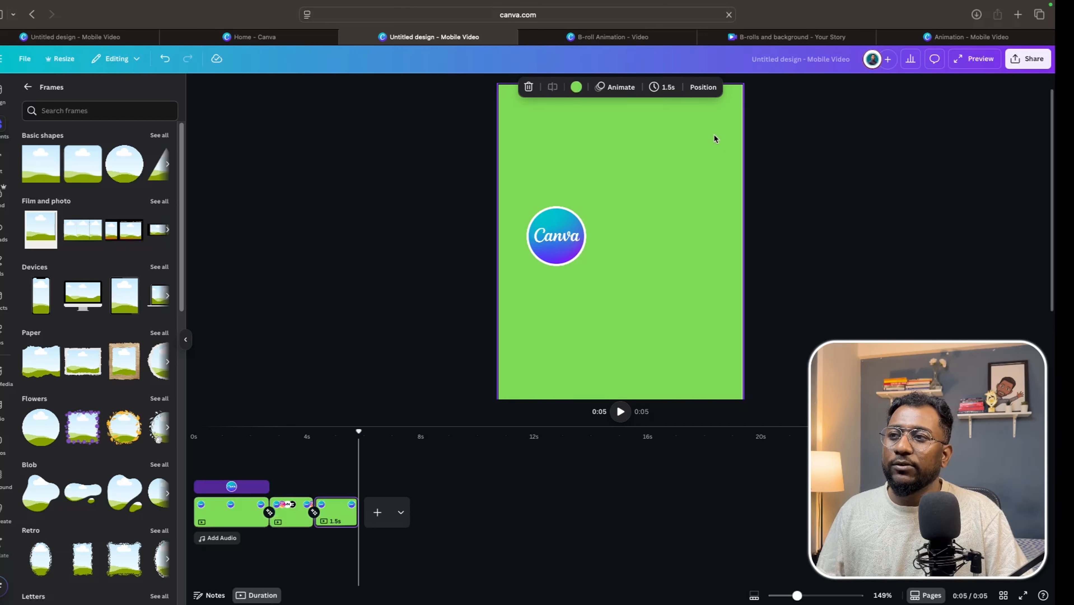
pyautogui.click(1027, 67)
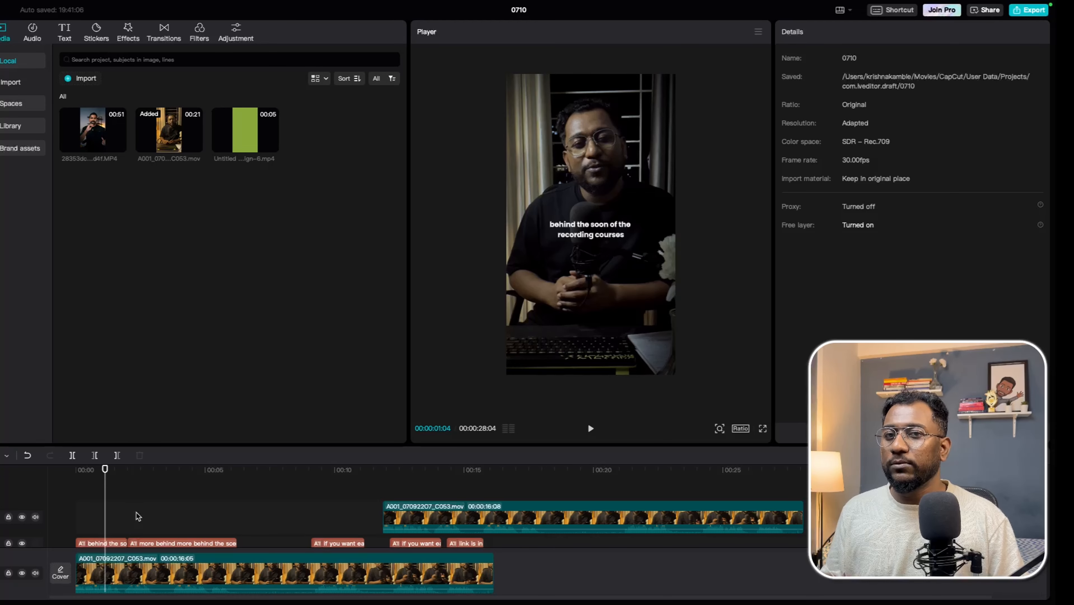
# Switch to CapCut and place the exported Untitled design video on a track above the main clip near the start.
pyautogui.moveTo(106, 496); pyautogui.dragTo(63, 494)
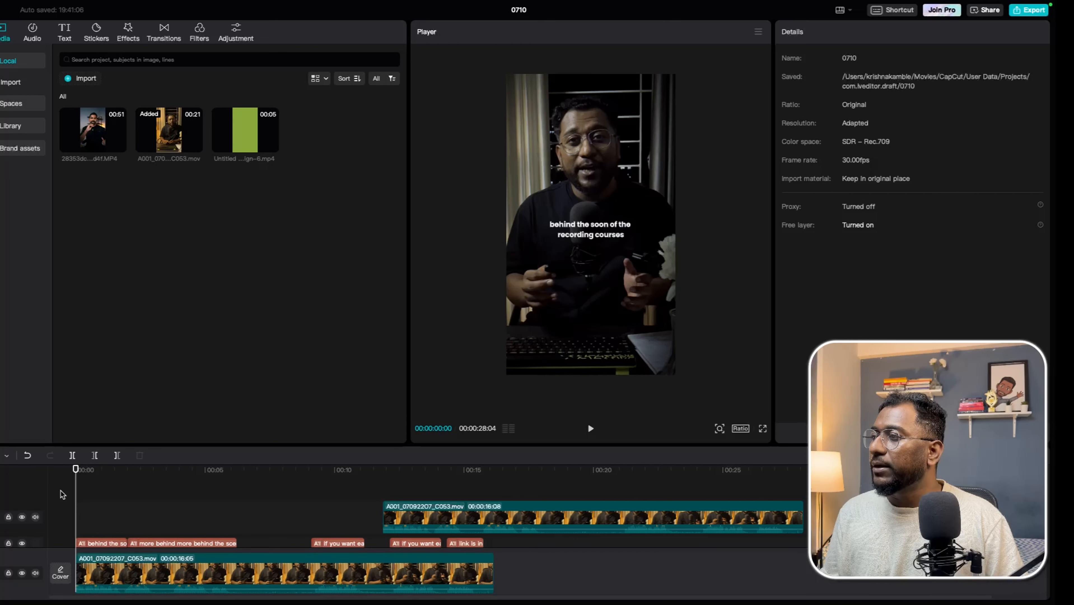
pyautogui.scroll(-2, 169, 532)
pyautogui.click(177, 570)
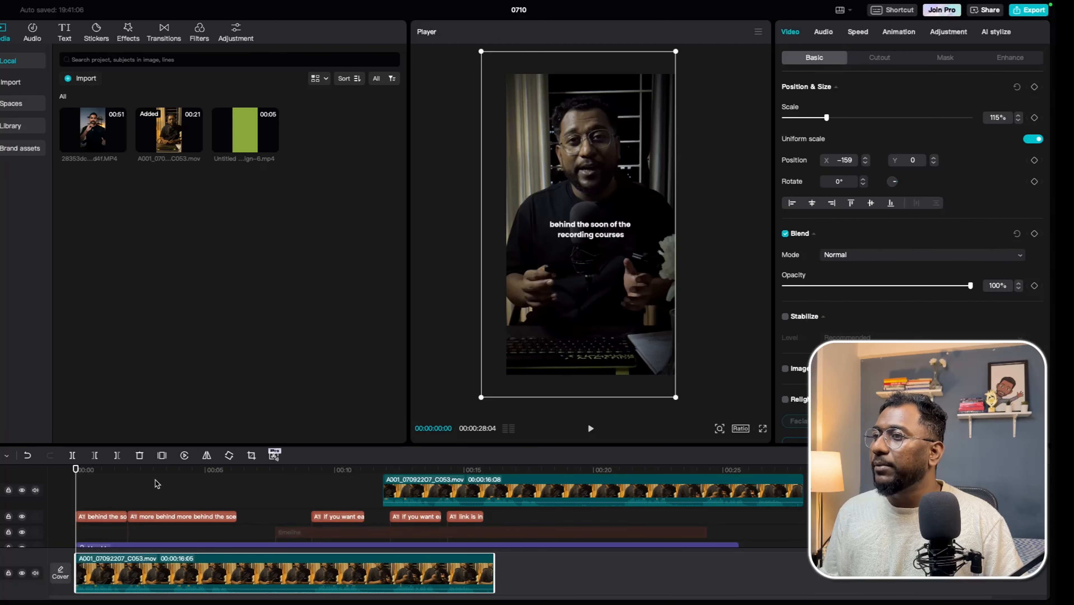
pyautogui.click(253, 132)
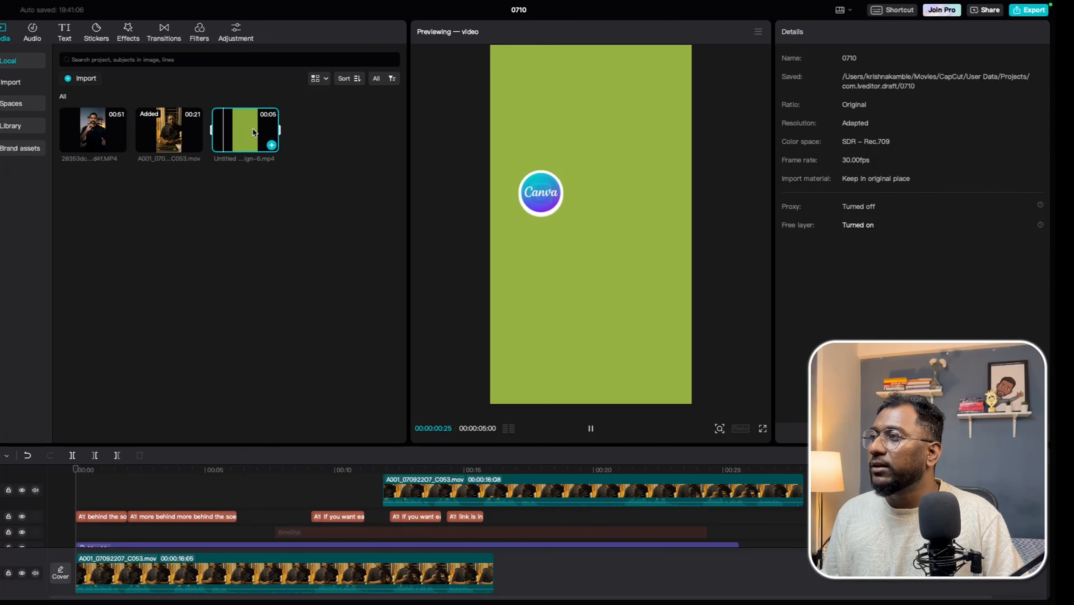
pyautogui.moveTo(253, 132); pyautogui.dragTo(189, 496)
pyautogui.click(96, 480)
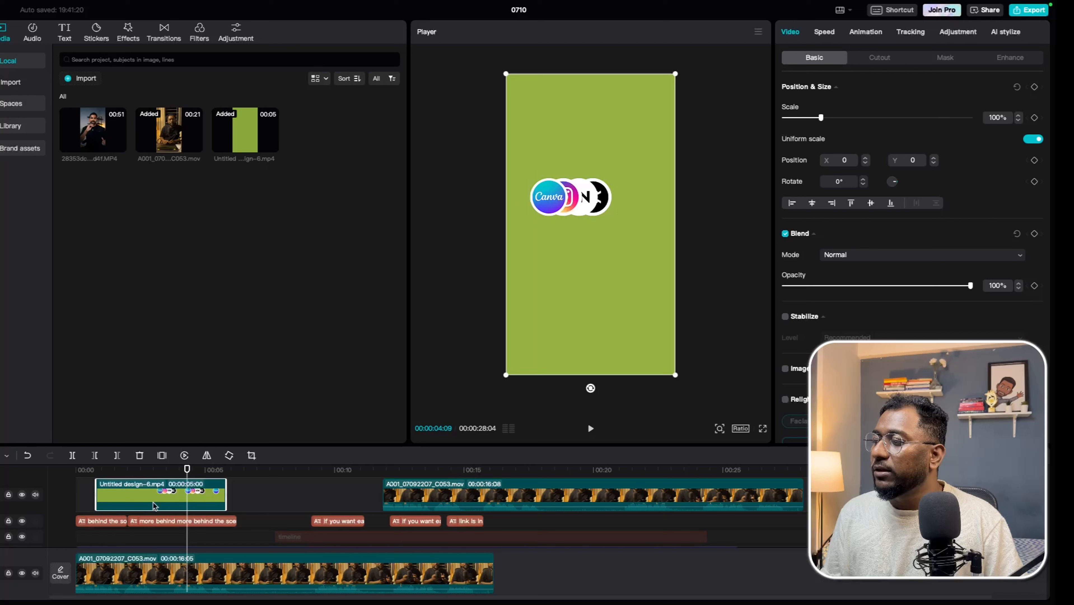
# Enable Chroma key on the overlay clip, pick the green background colour, and set Strength to 1.
pyautogui.click(880, 58)
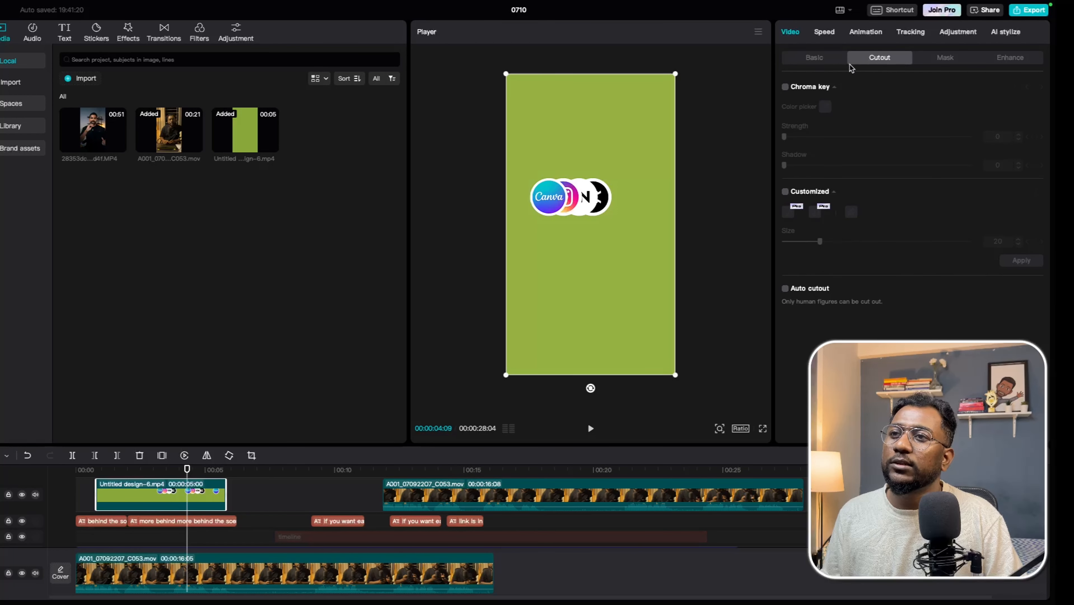
pyautogui.click(785, 88)
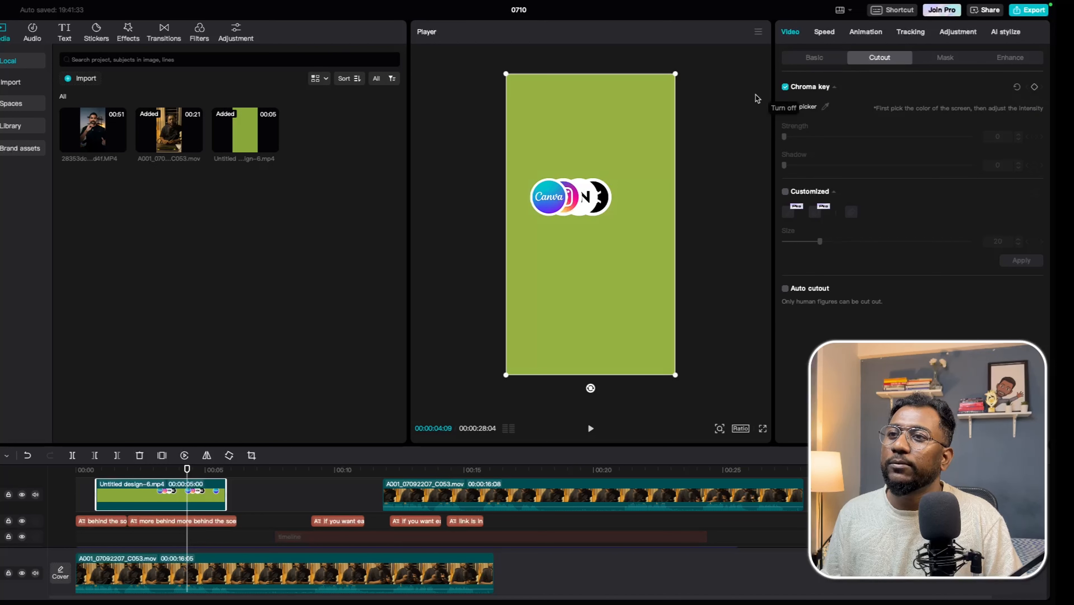
pyautogui.click(826, 108)
pyautogui.click(632, 153)
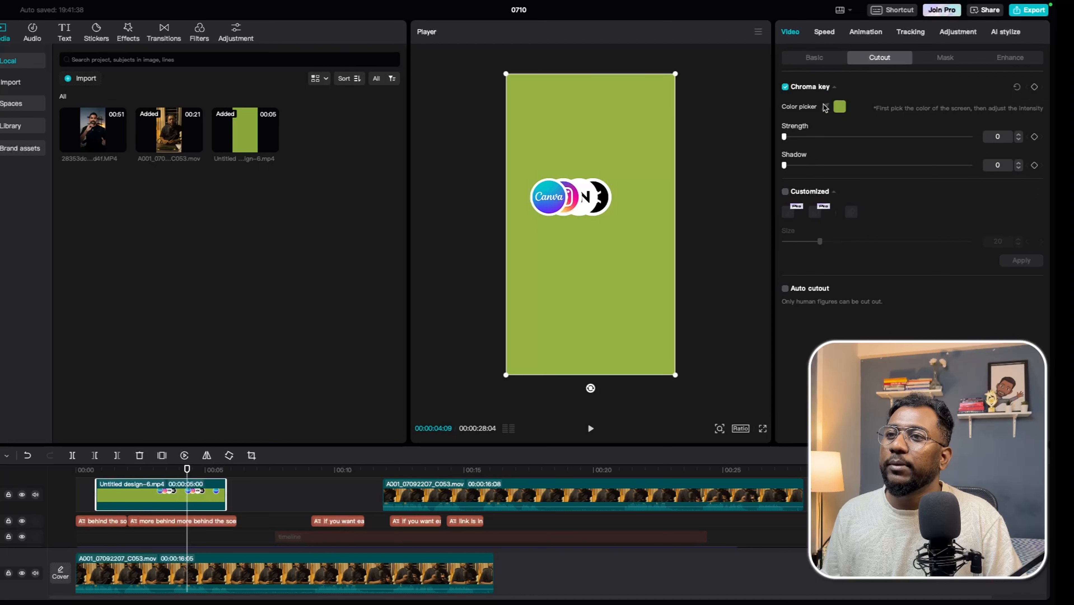
pyautogui.click(1019, 134)
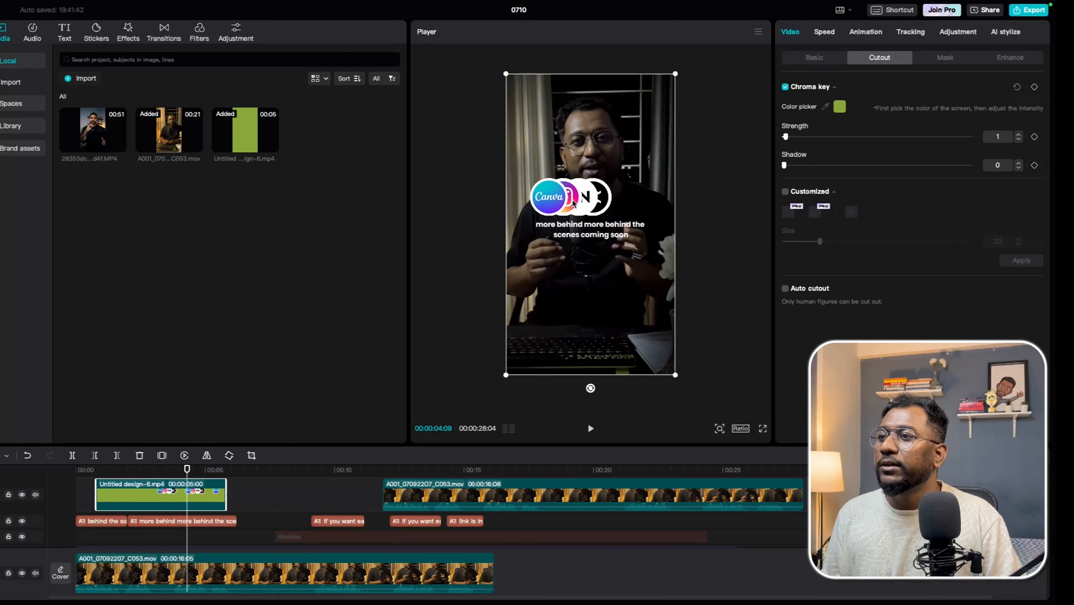